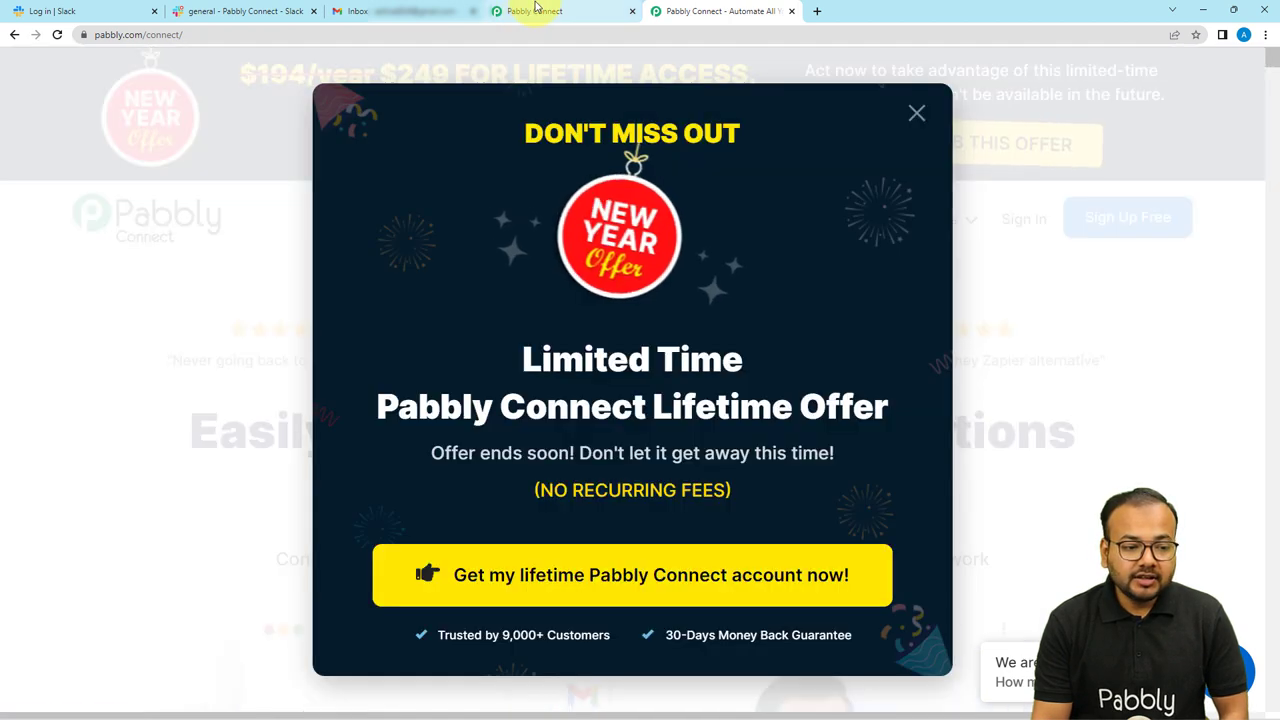
# - Bring up the Pabbly Connect dashboard showing existing workflows and 9 of 3000 tasks used
pyautogui.click(536, 10)
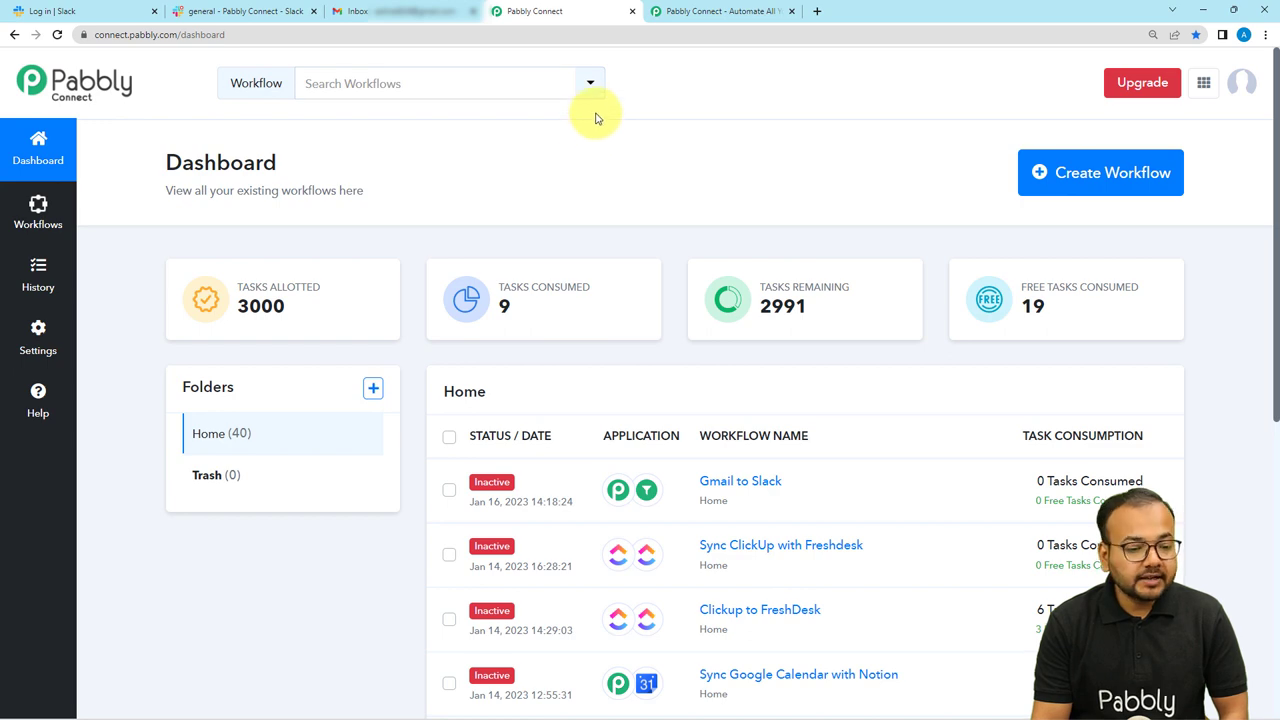
# - Create a workflow named 'Gmail to Slack Integration' and collapse its trigger app chooser
pyautogui.click(1120, 178)
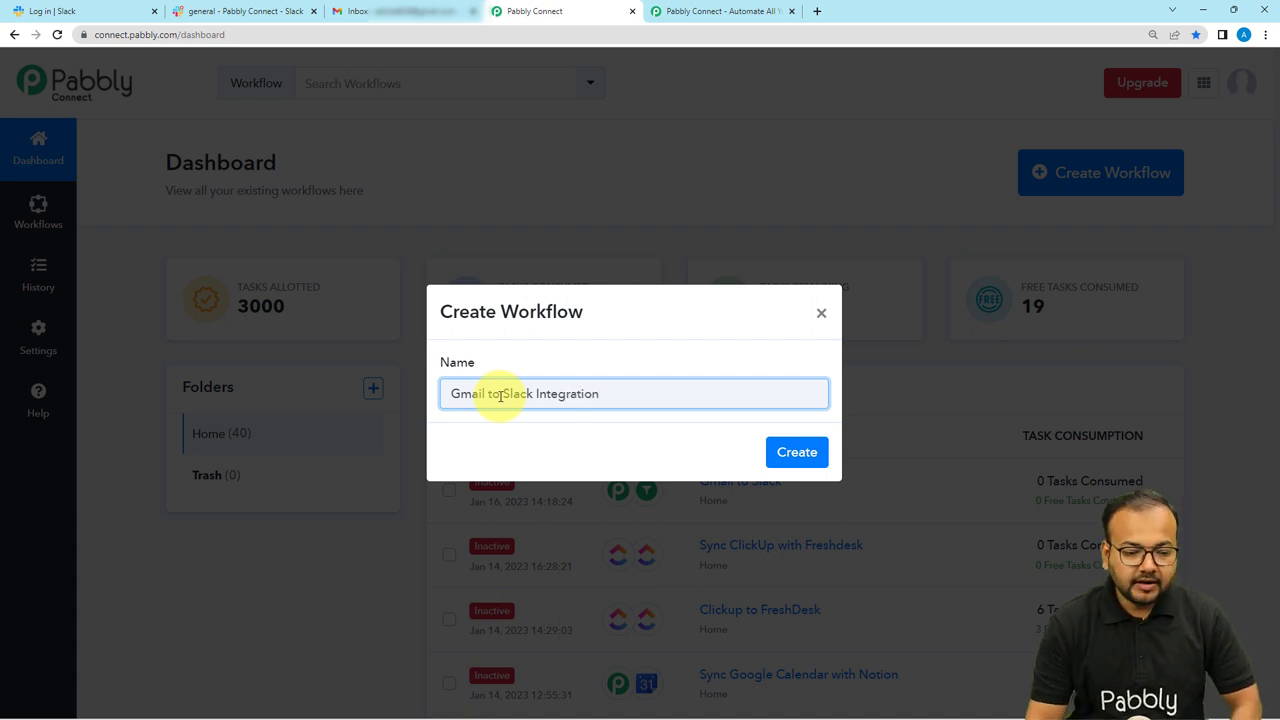
pyautogui.click(790, 452)
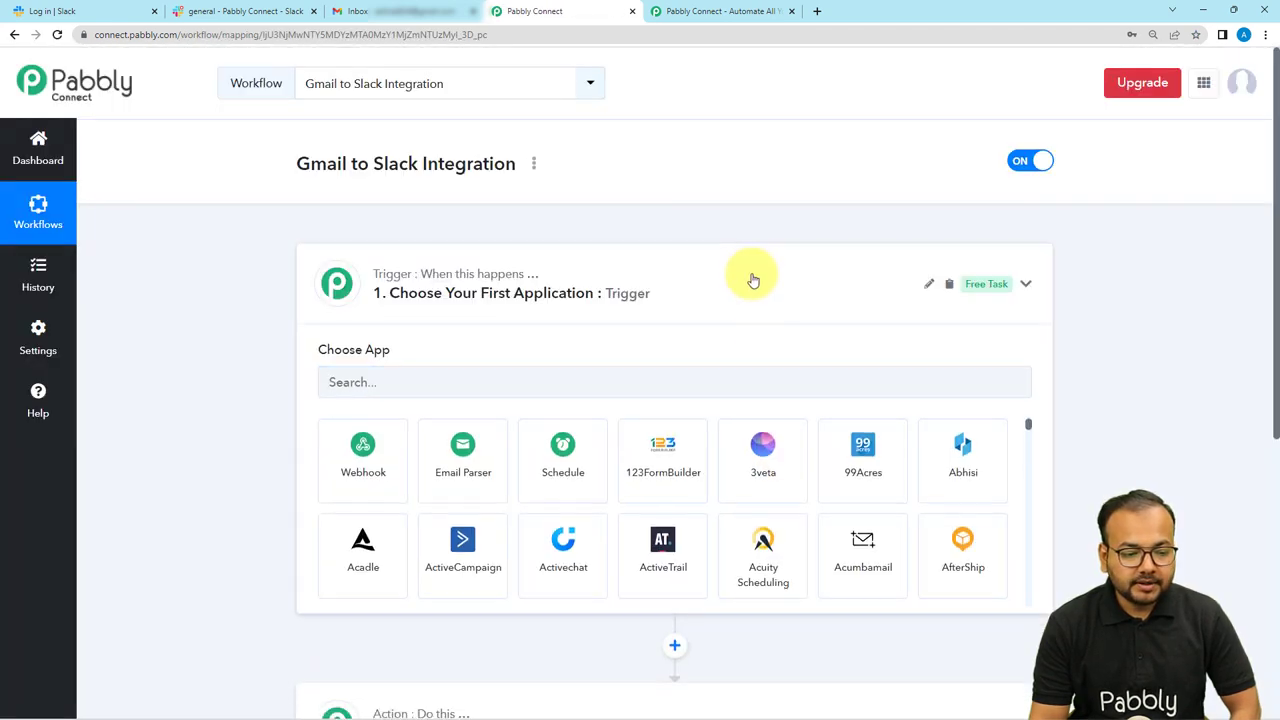
pyautogui.click(753, 281)
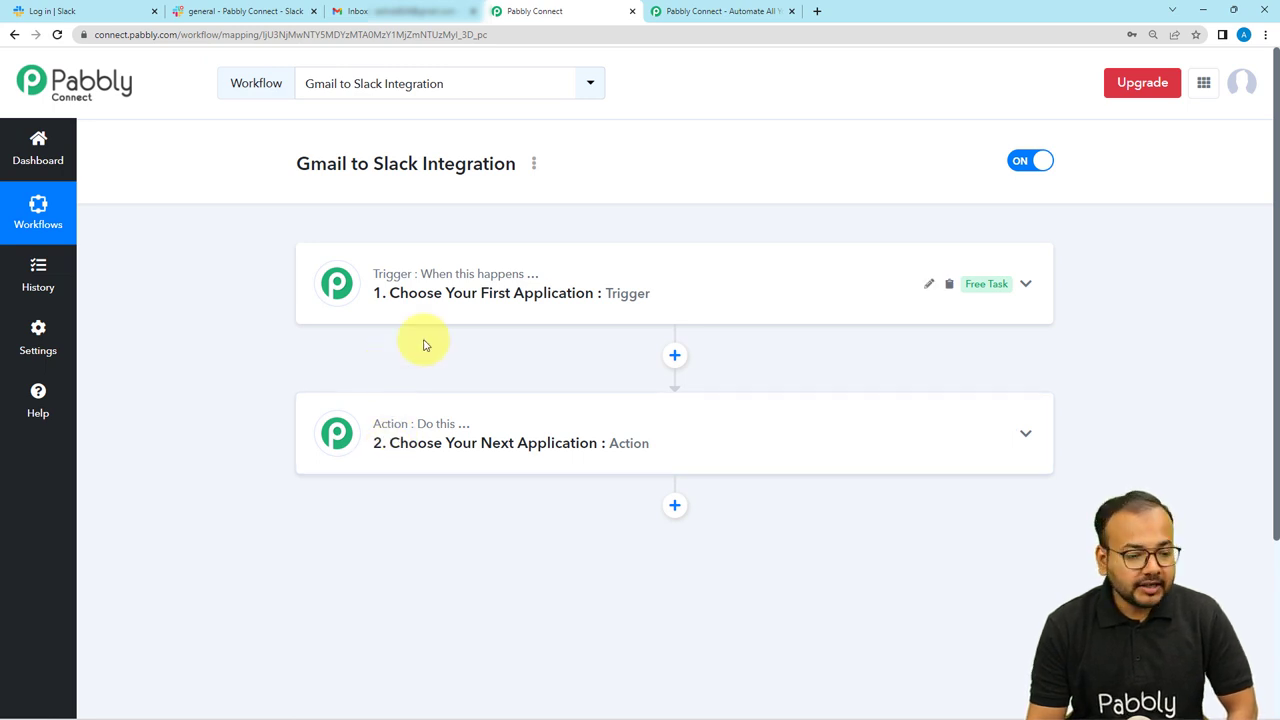
# - Set the trigger app to Email Parser by Pabbly to generate its unique forwarding address
pyautogui.click(457, 294)
pyautogui.scroll(-1, 455, 302)
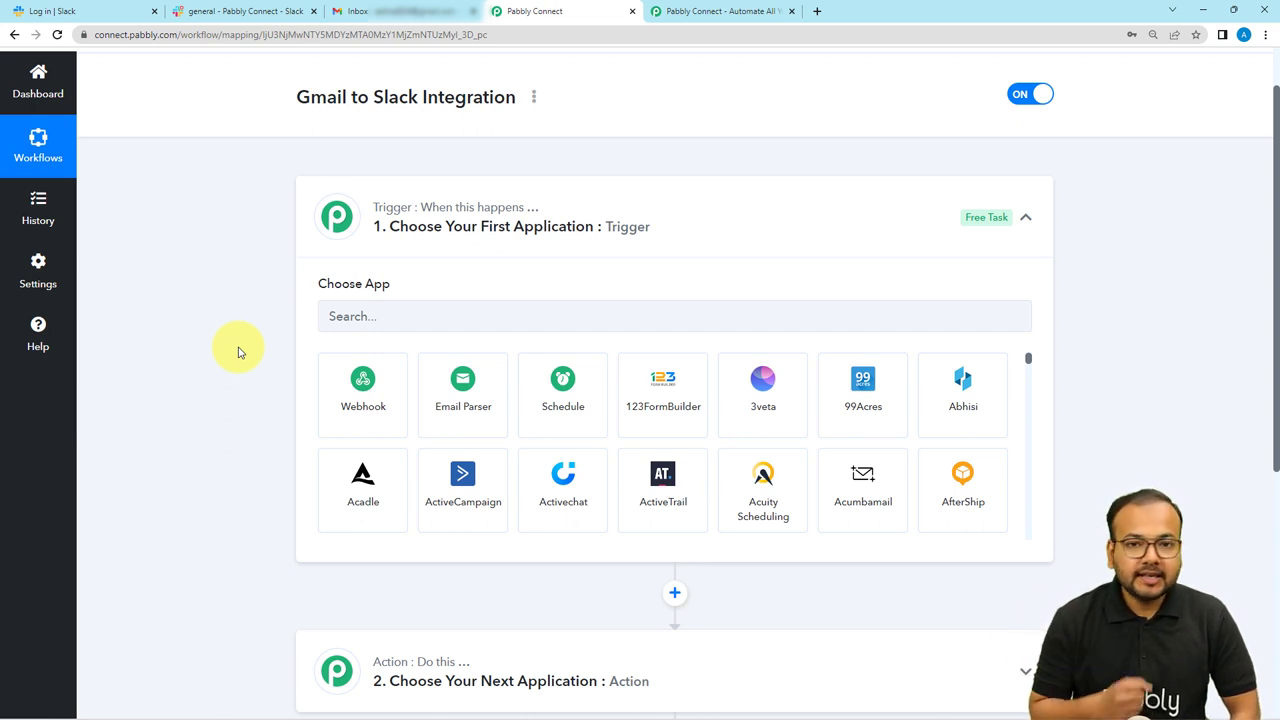
pyautogui.click(450, 392)
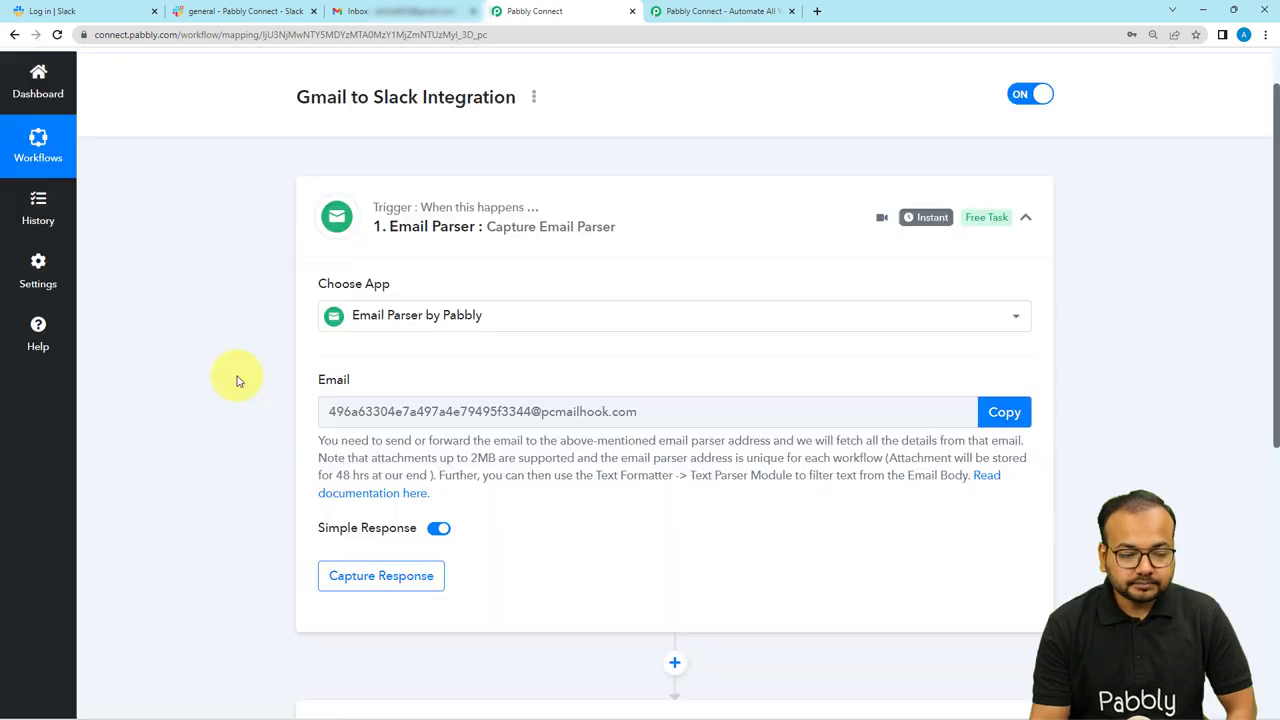
pyautogui.scroll(-2, 237, 380)
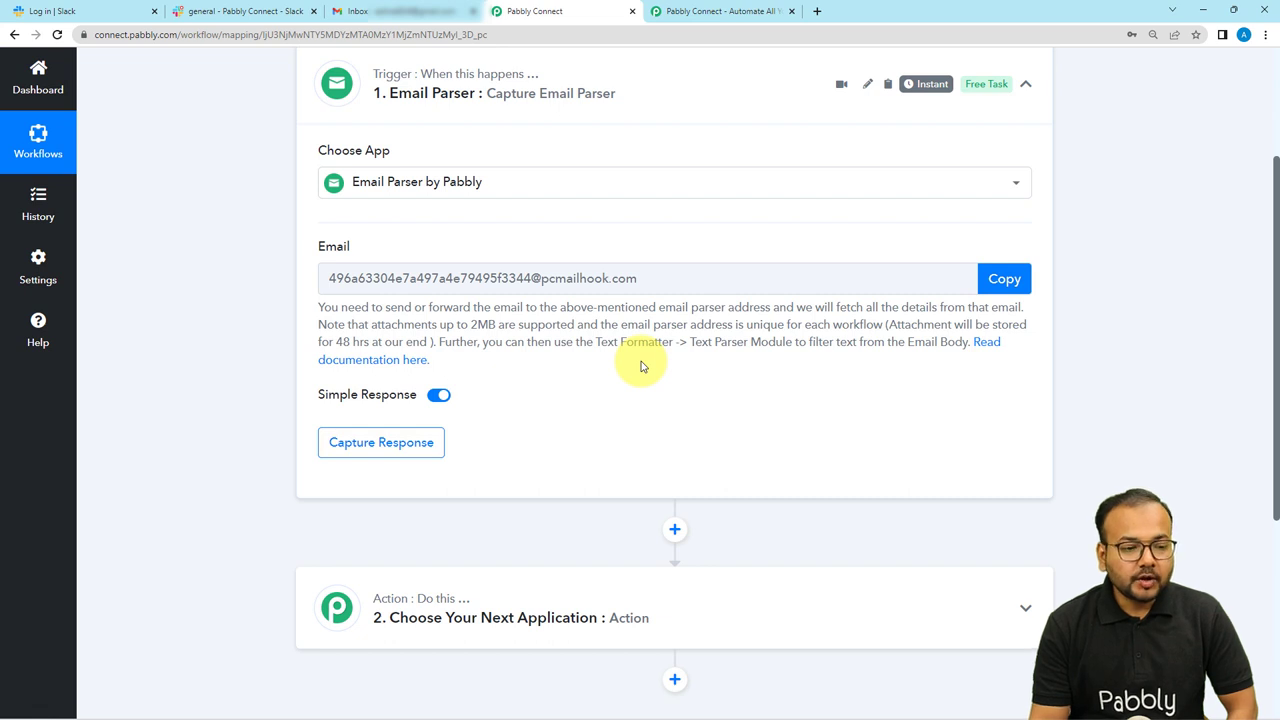
pyautogui.click(418, 12)
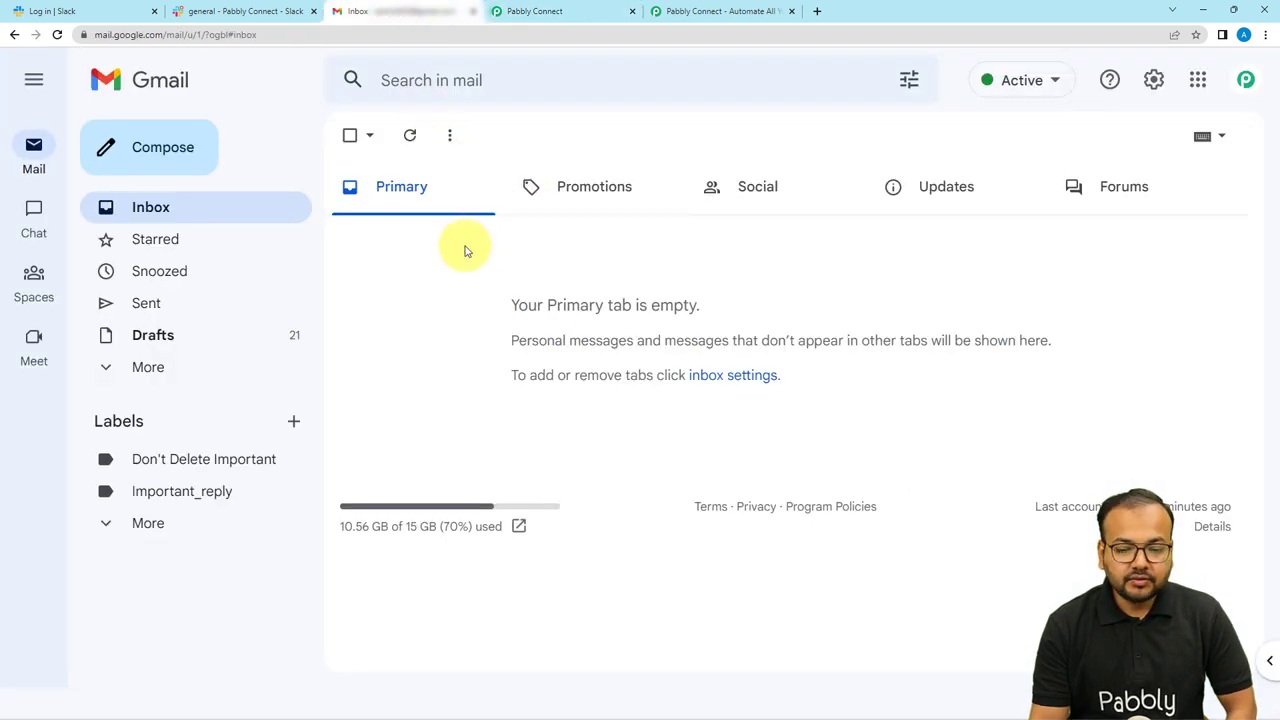
# - Remove the old address in Gmail's Forwarding and POP/IMAP settings and begin adding a new one
pyautogui.click(1155, 82)
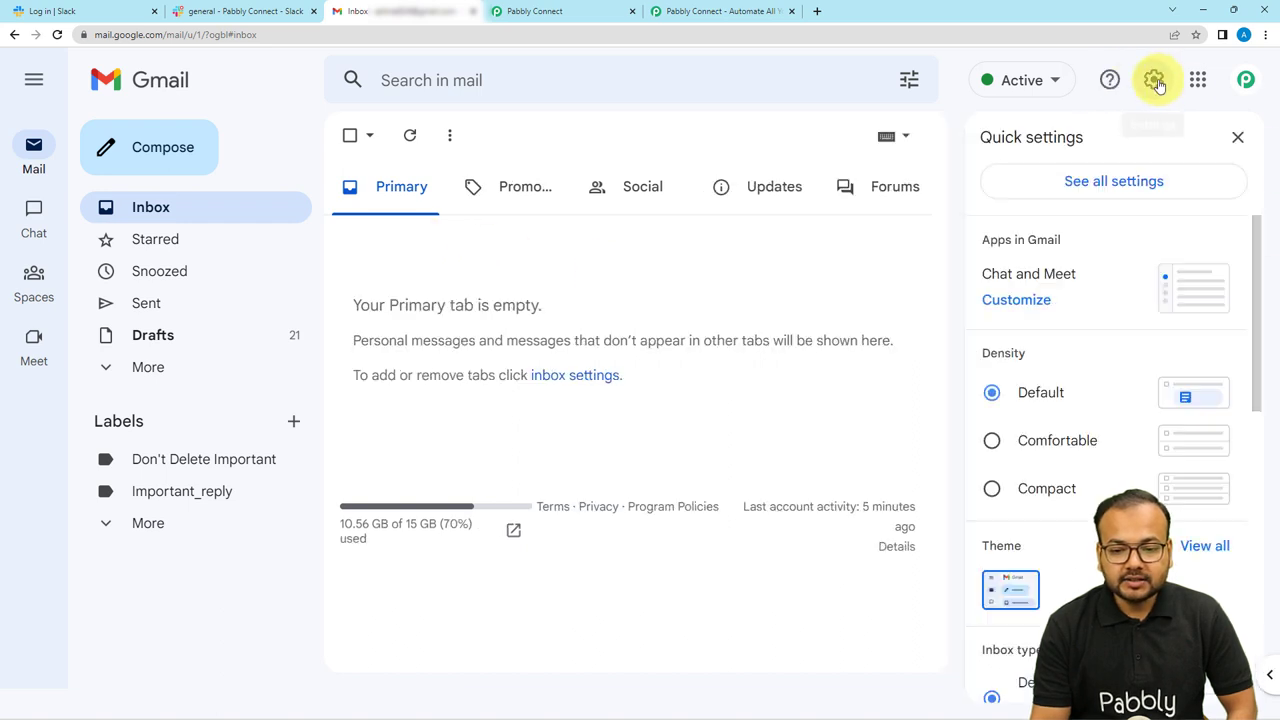
pyautogui.click(1085, 192)
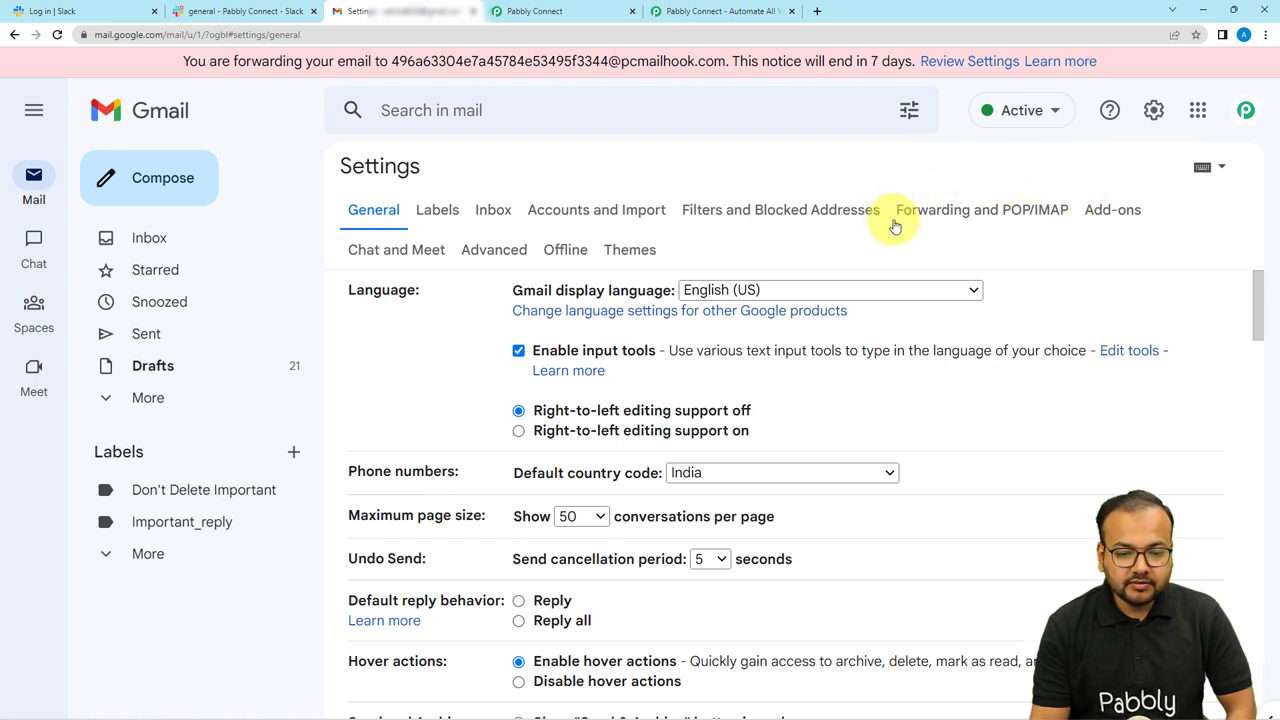
pyautogui.click(997, 216)
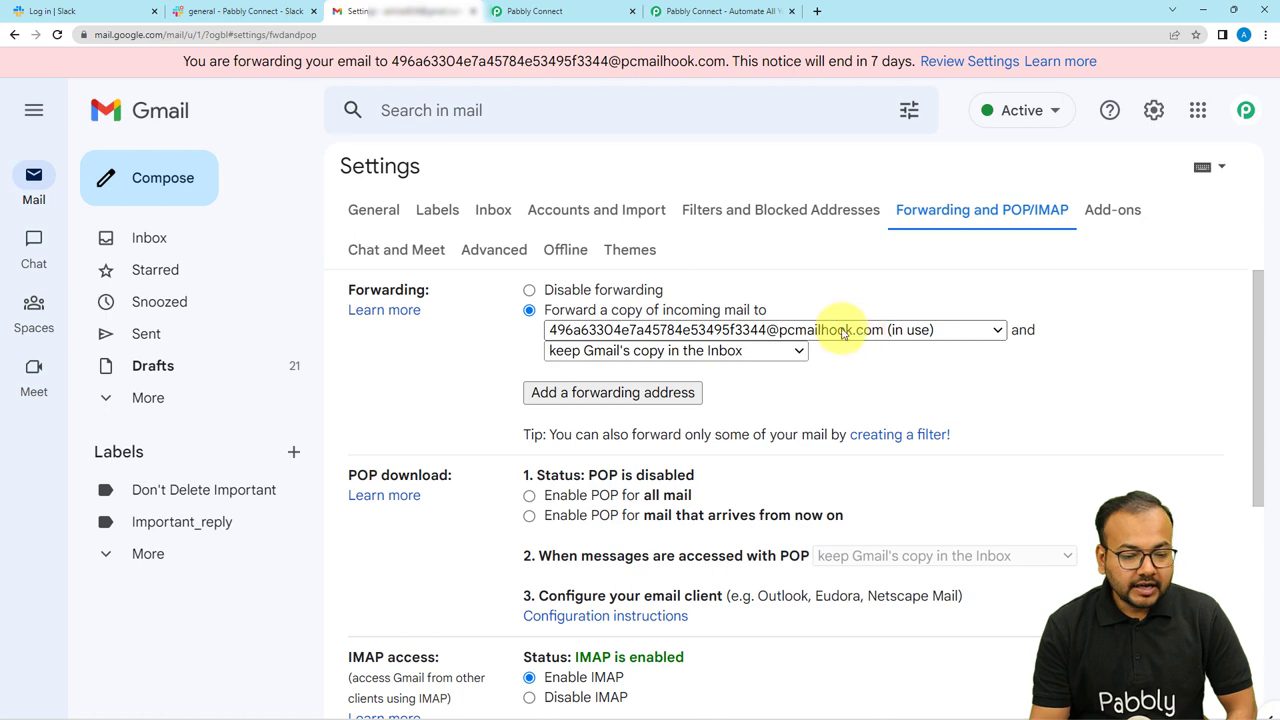
pyautogui.click(896, 337)
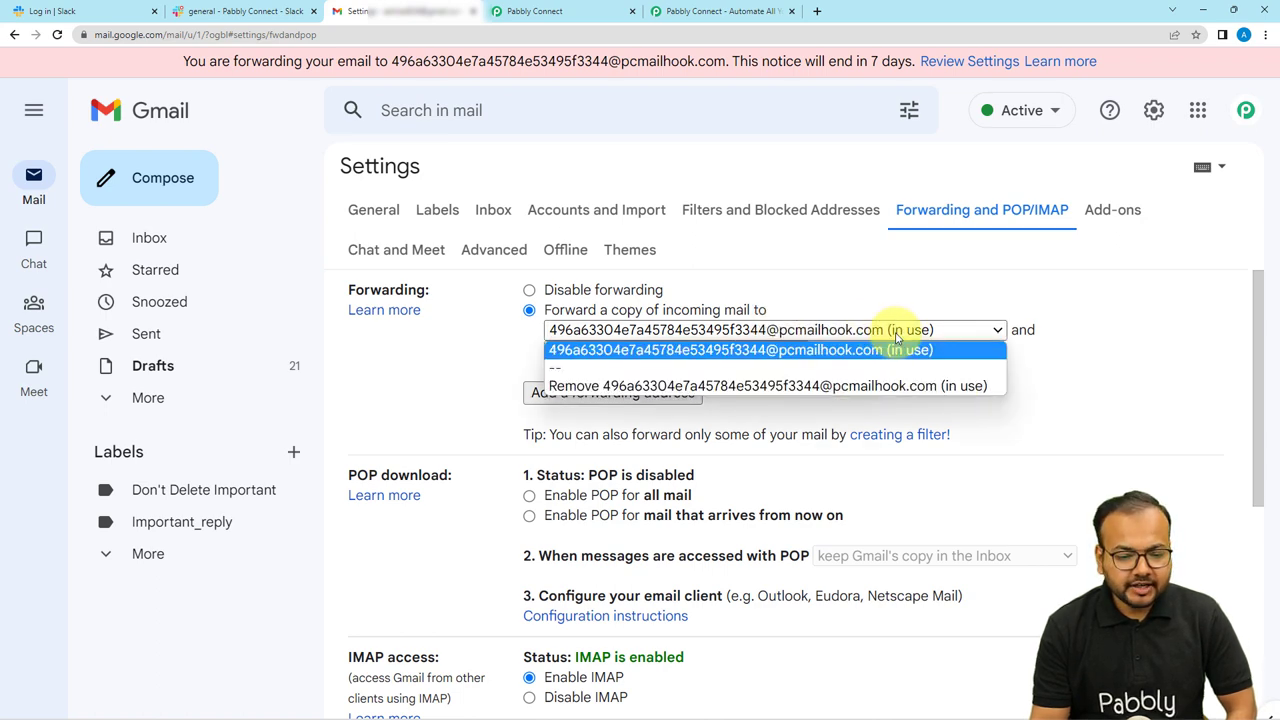
pyautogui.click(815, 388)
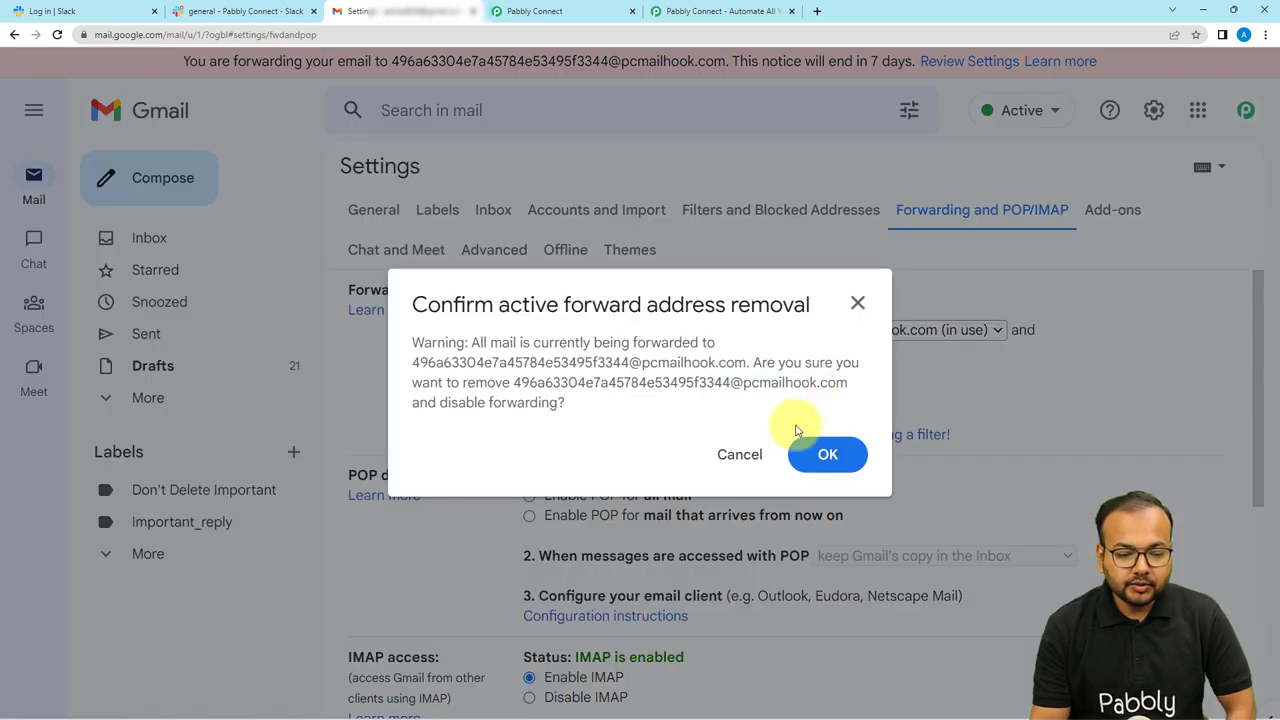
pyautogui.click(822, 452)
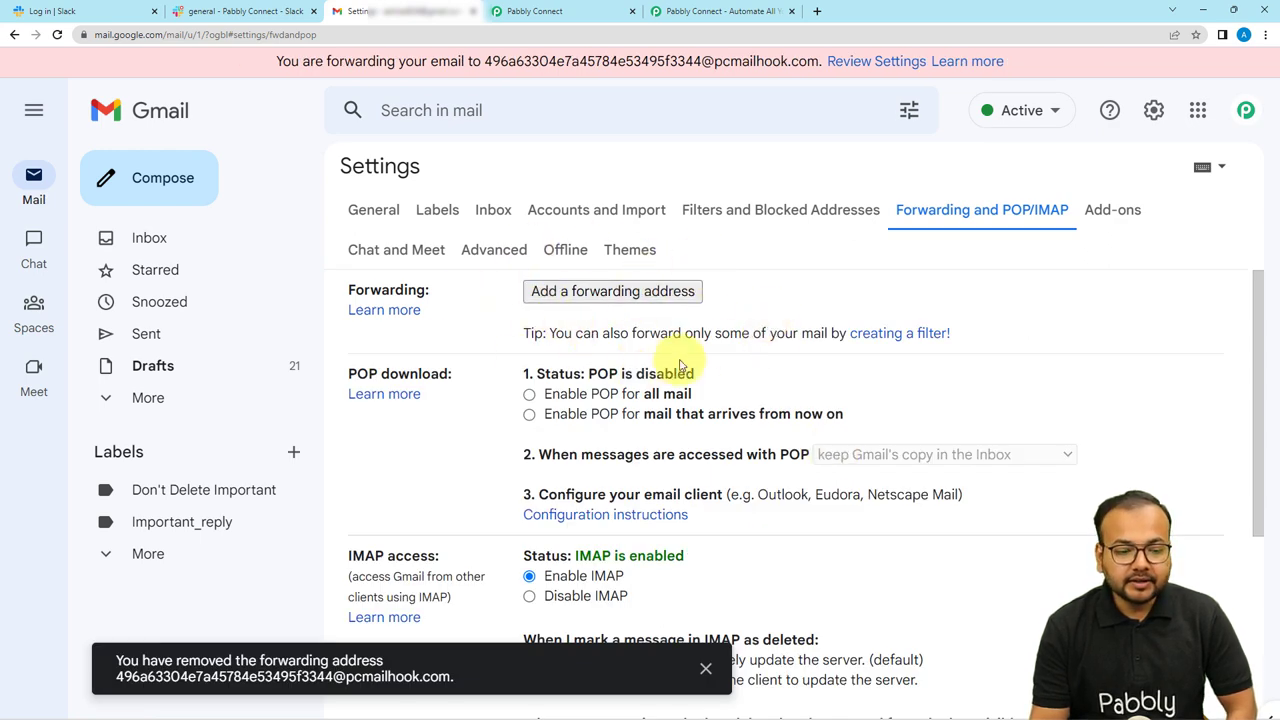
pyautogui.click(643, 295)
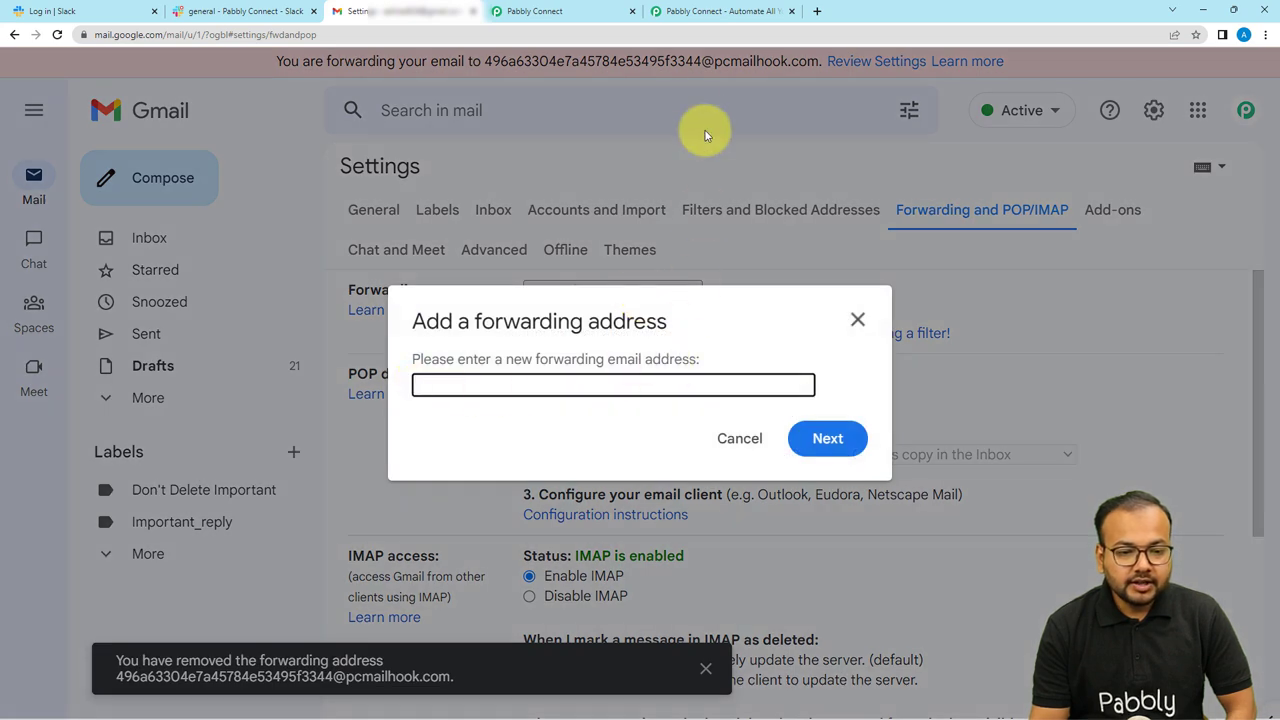
pyautogui.click(600, 12)
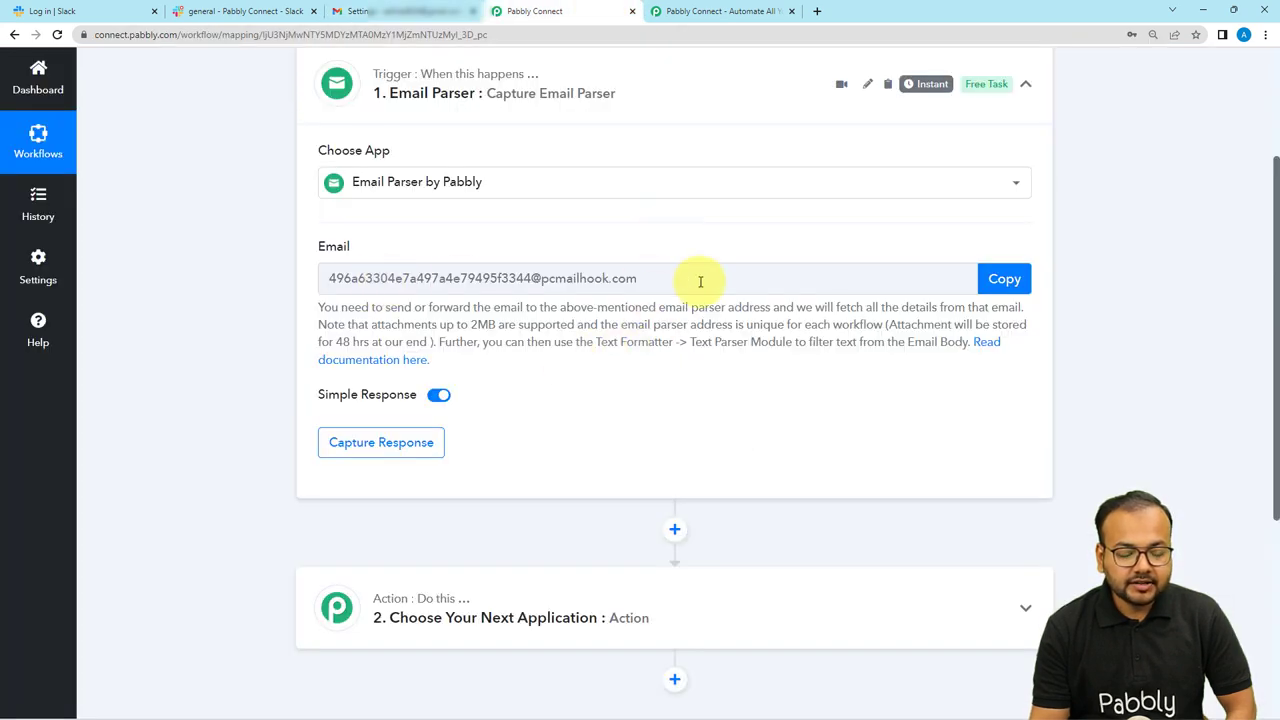
# - Add the copied Email Parser address as a Gmail forwarding address, sending it a confirmation code
pyautogui.click(1004, 283)
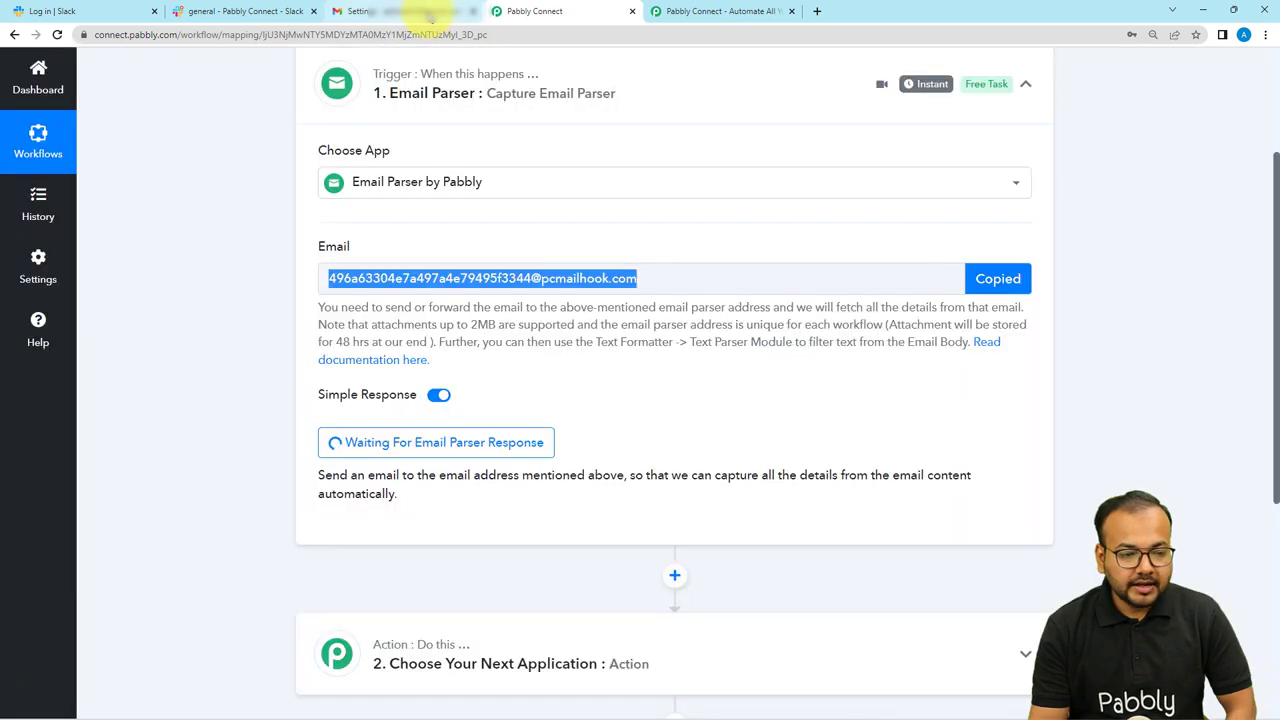
pyautogui.click(430, 12)
pyautogui.rightClick(481, 389)
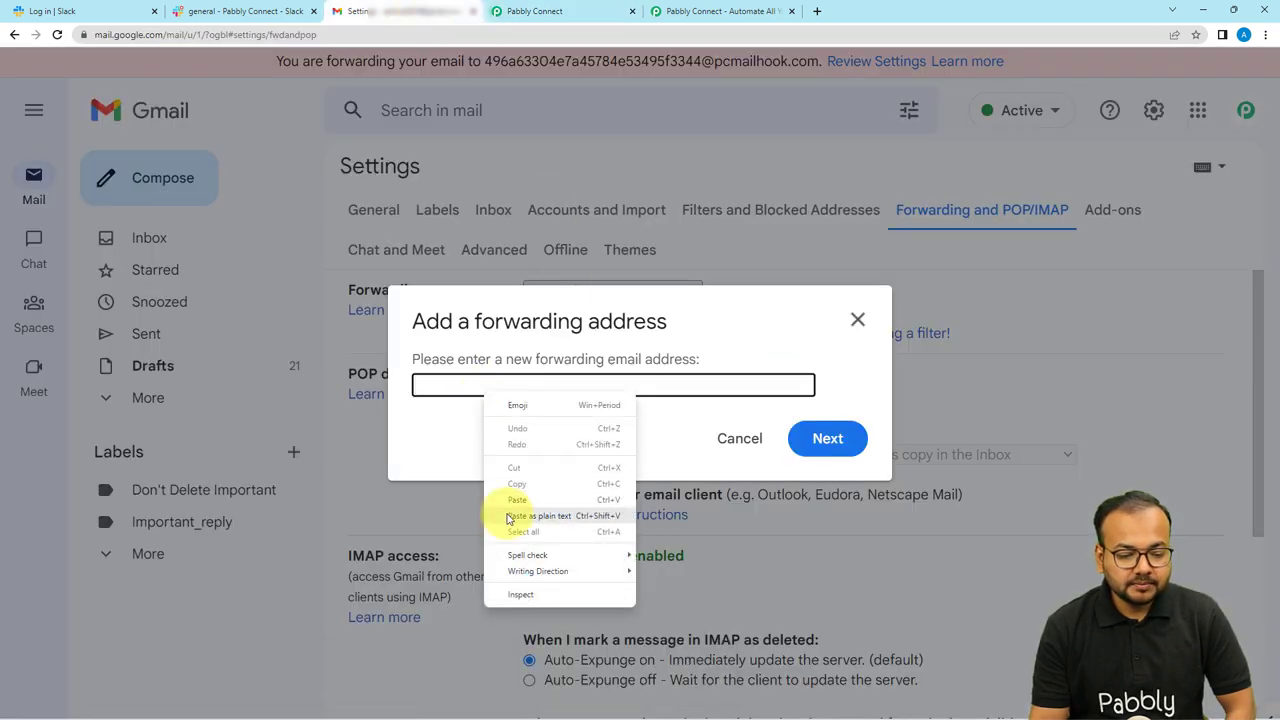
pyautogui.click(503, 515)
pyautogui.click(815, 448)
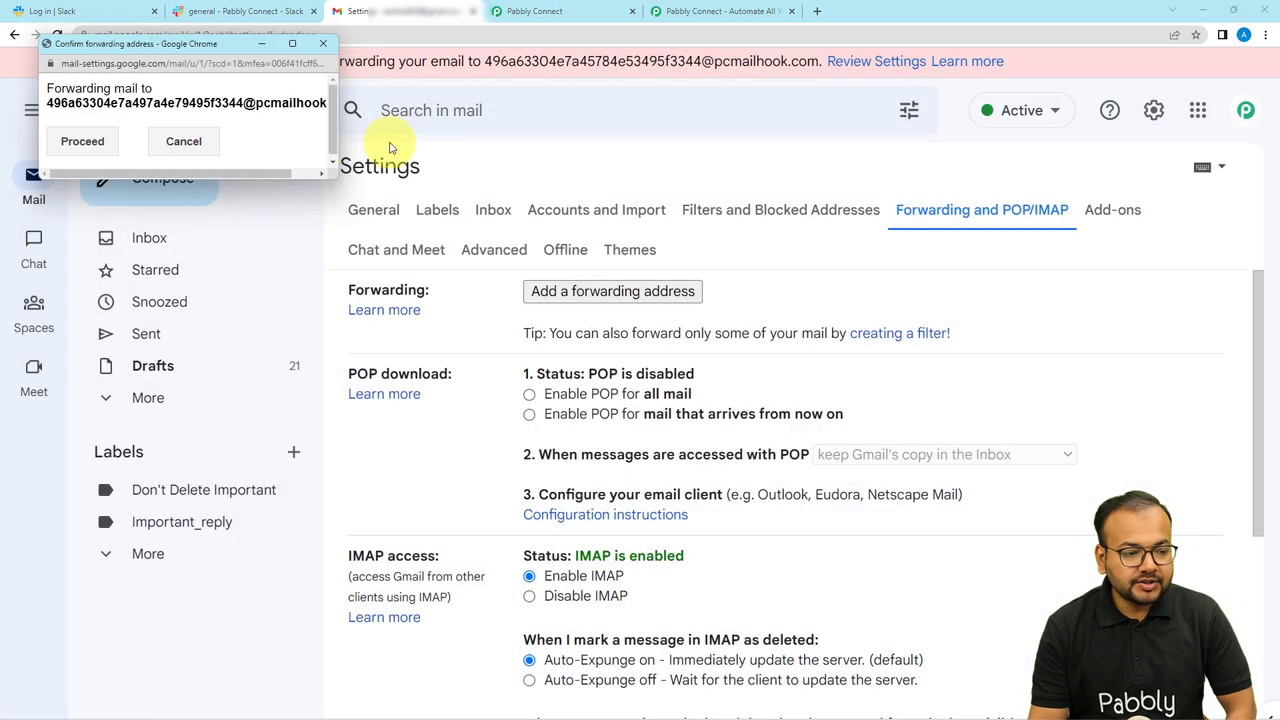
pyautogui.click(89, 151)
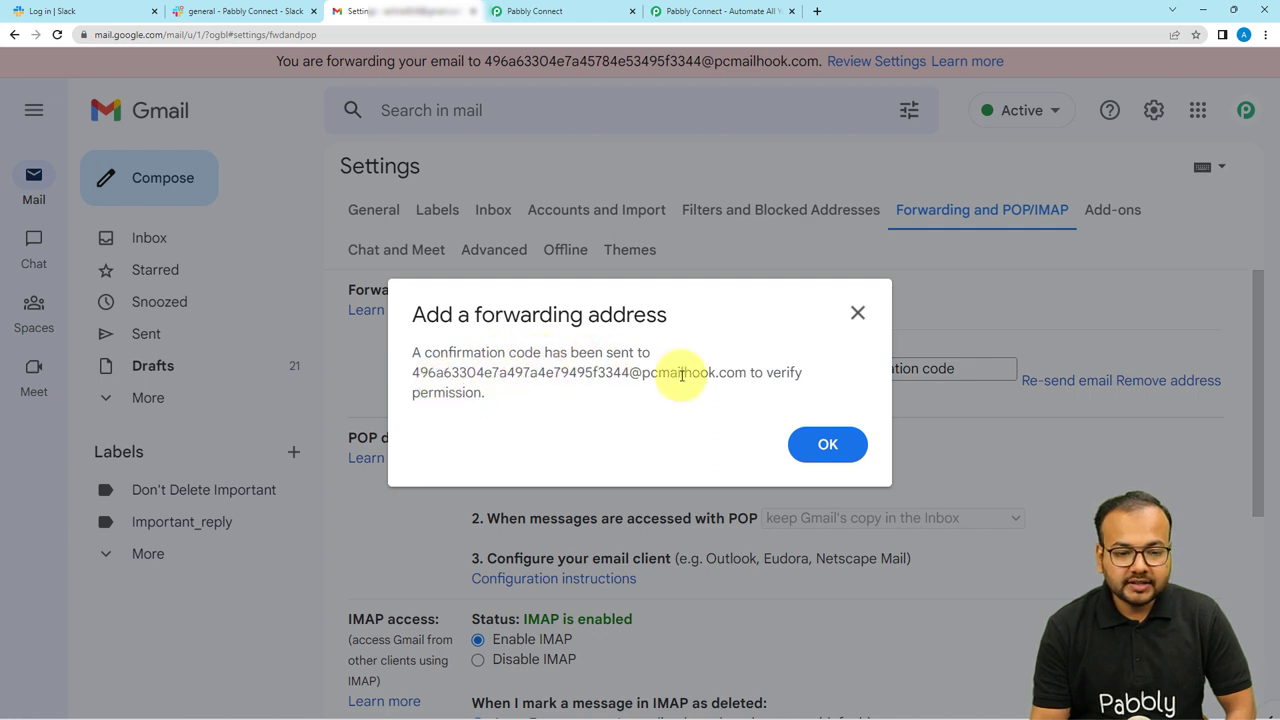
pyautogui.click(580, 11)
pyautogui.scroll(-2, 329, 417)
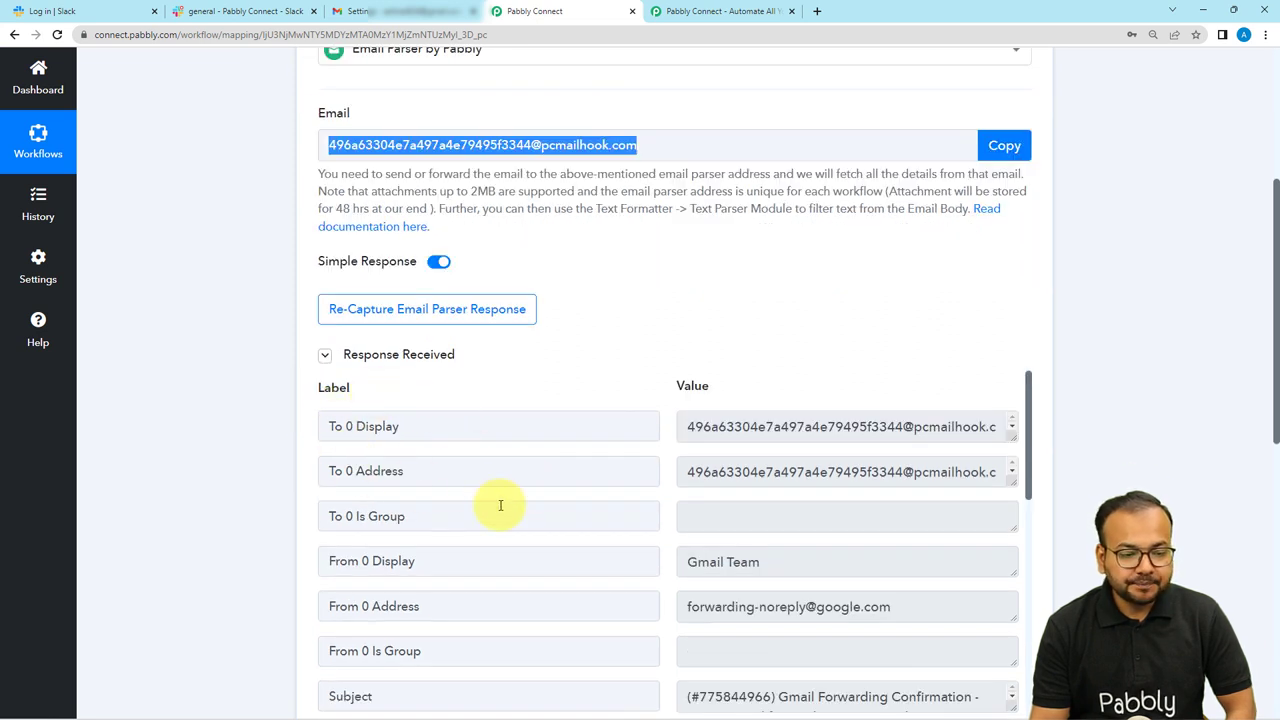
# - Copy the forwarding confirmation code from the captured email's Body Text field
pyautogui.scroll(-2, 501, 505)
pyautogui.scroll(-2, 260, 408)
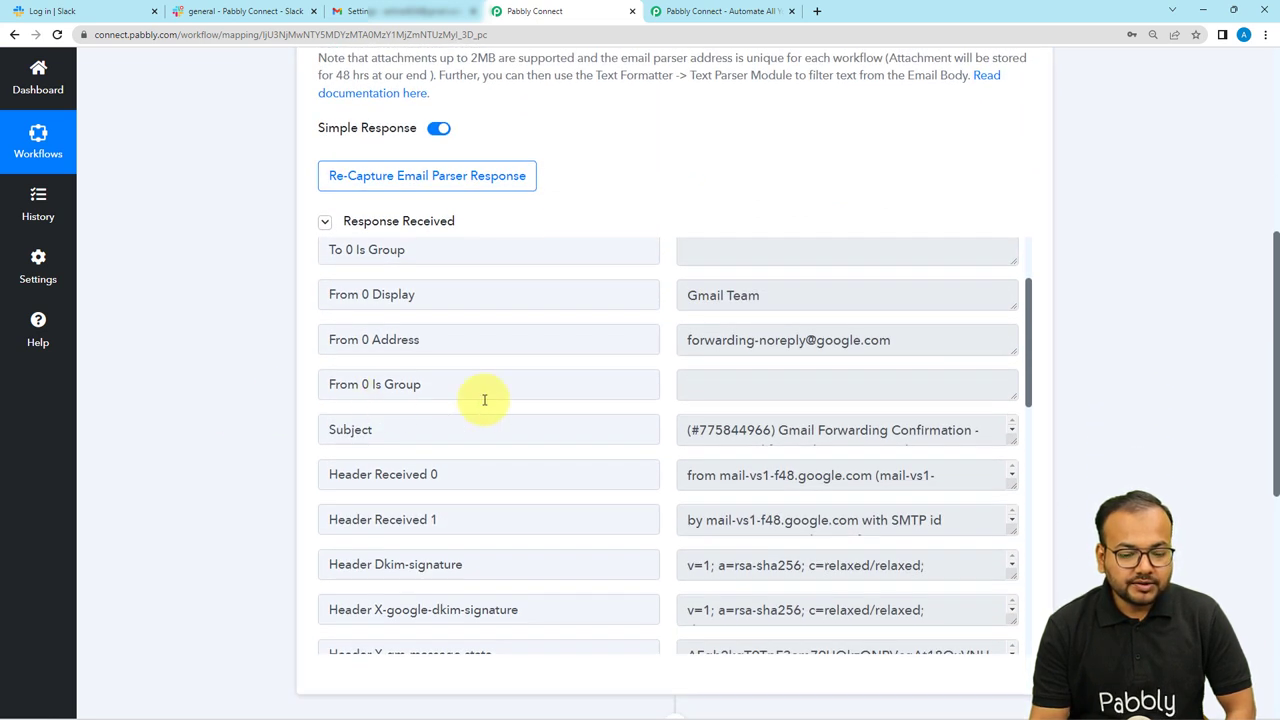
pyautogui.scroll(-8, 484, 400)
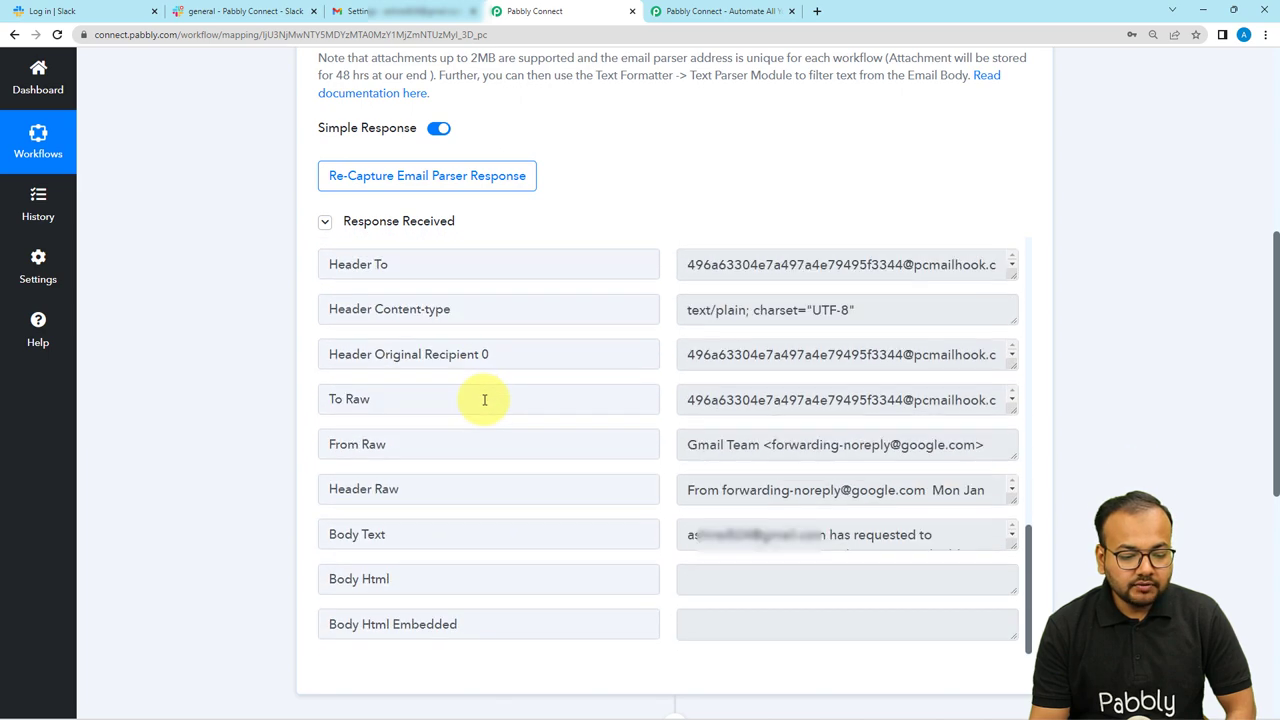
pyautogui.scroll(-1, 638, 458)
pyautogui.scroll(-2, 638, 458)
pyautogui.moveTo(1010, 342); pyautogui.dragTo(1011, 580)
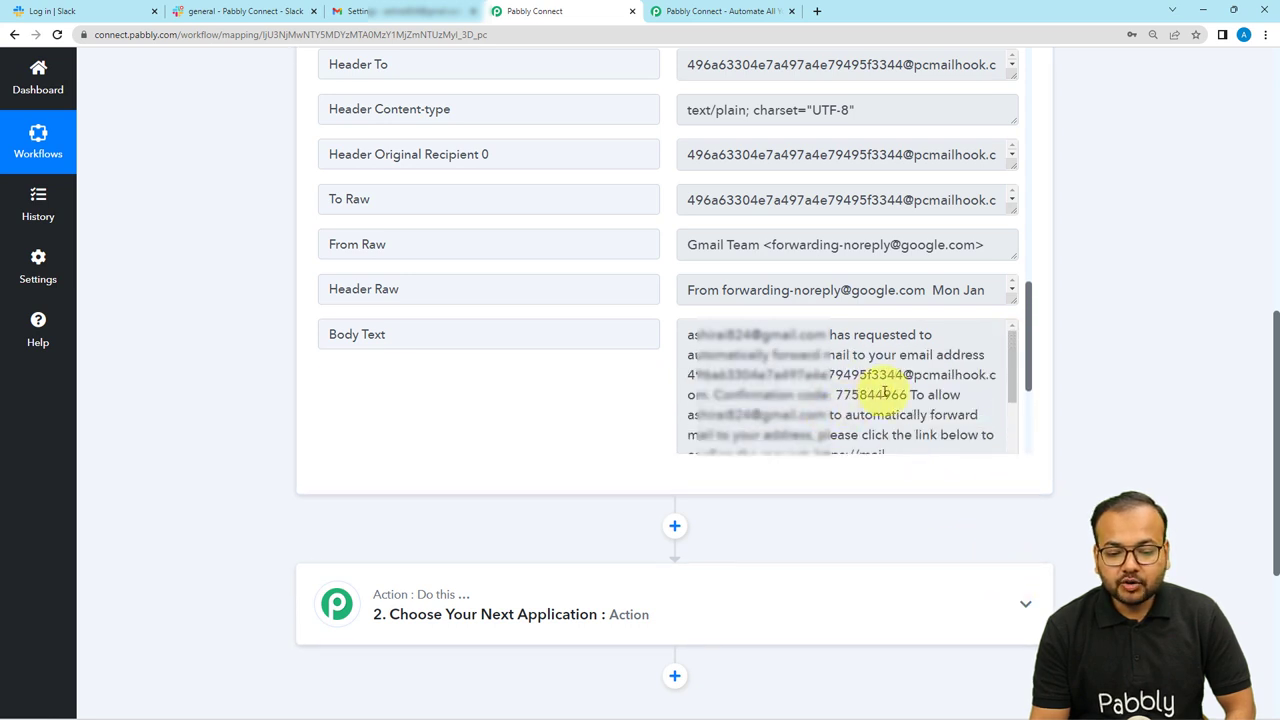
pyautogui.moveTo(906, 395); pyautogui.dragTo(843, 397)
pyautogui.rightClick(838, 396)
pyautogui.click(852, 409)
pyautogui.click(420, 11)
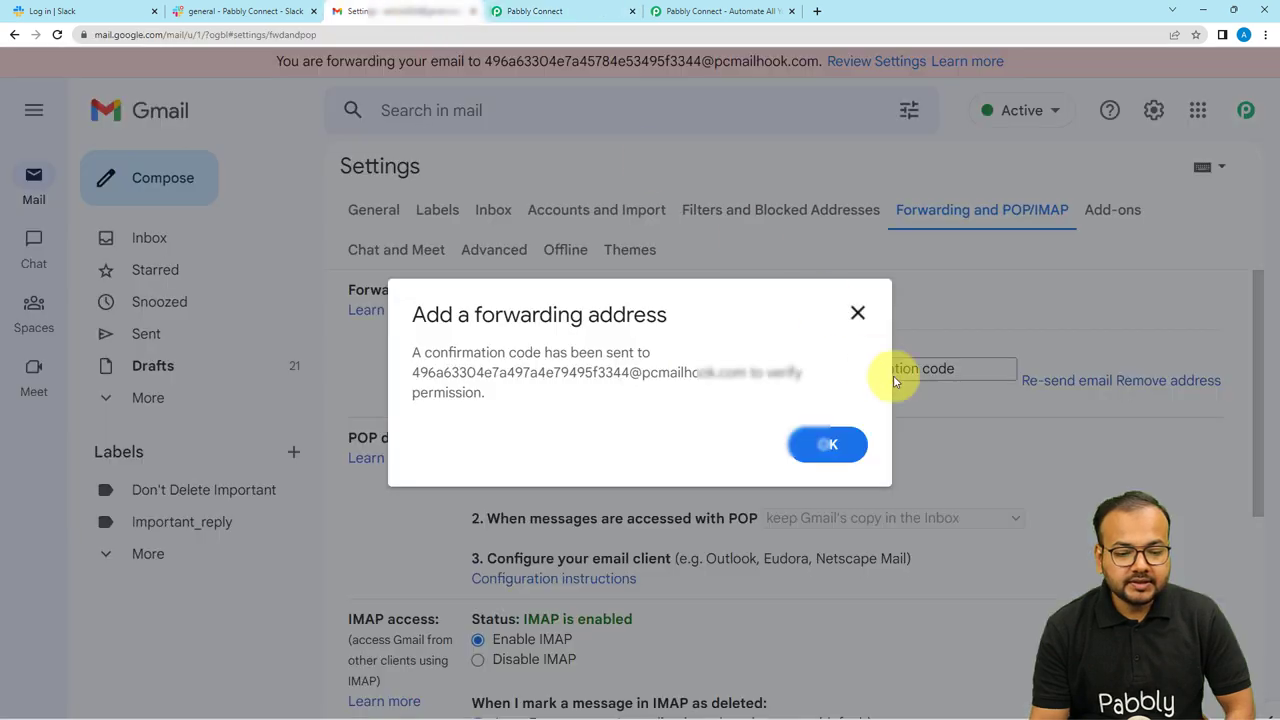
# - Paste the confirmation code in Gmail and verify the parser forwarding address
pyautogui.click(826, 442)
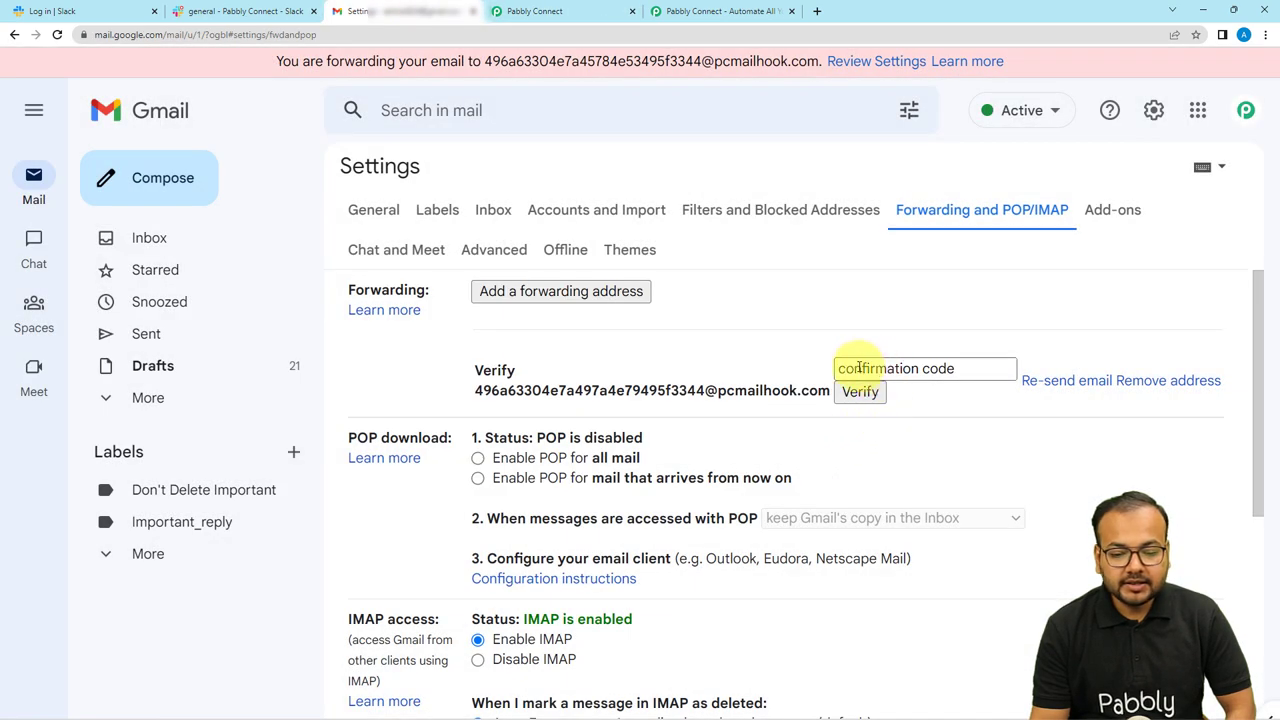
pyautogui.click(882, 373)
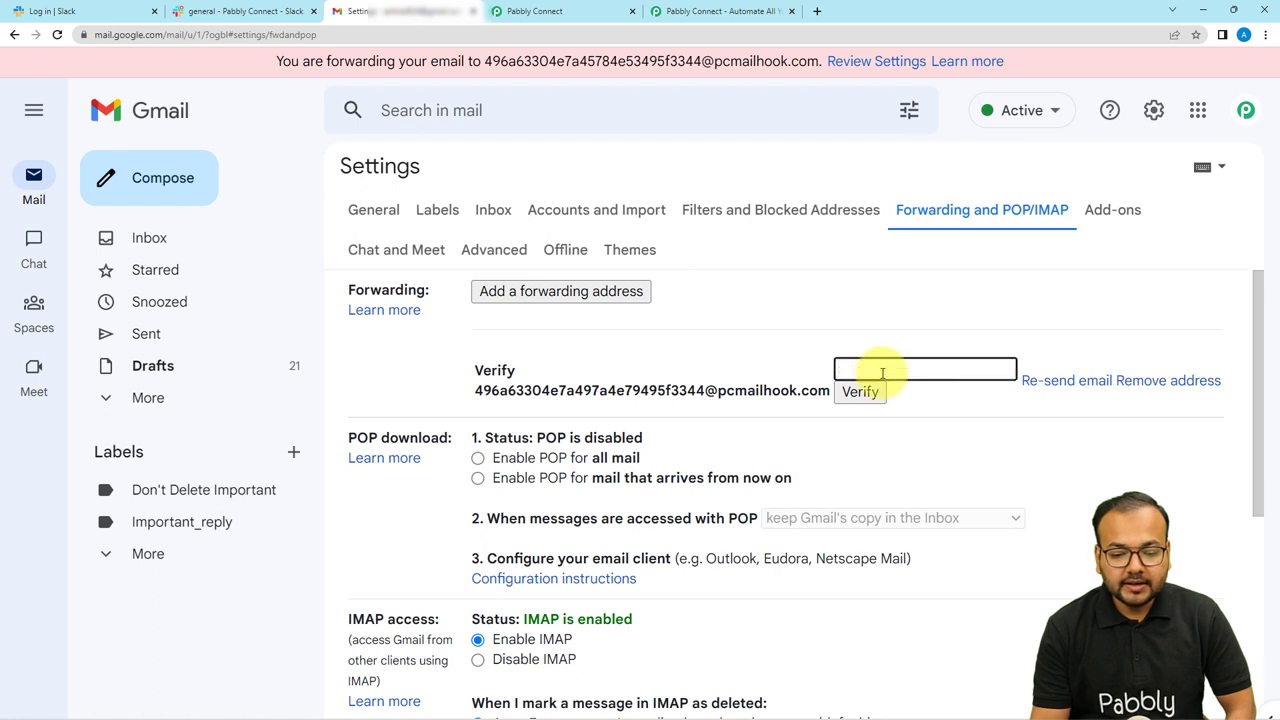
pyautogui.rightClick(883, 374)
pyautogui.click(918, 479)
pyautogui.click(880, 398)
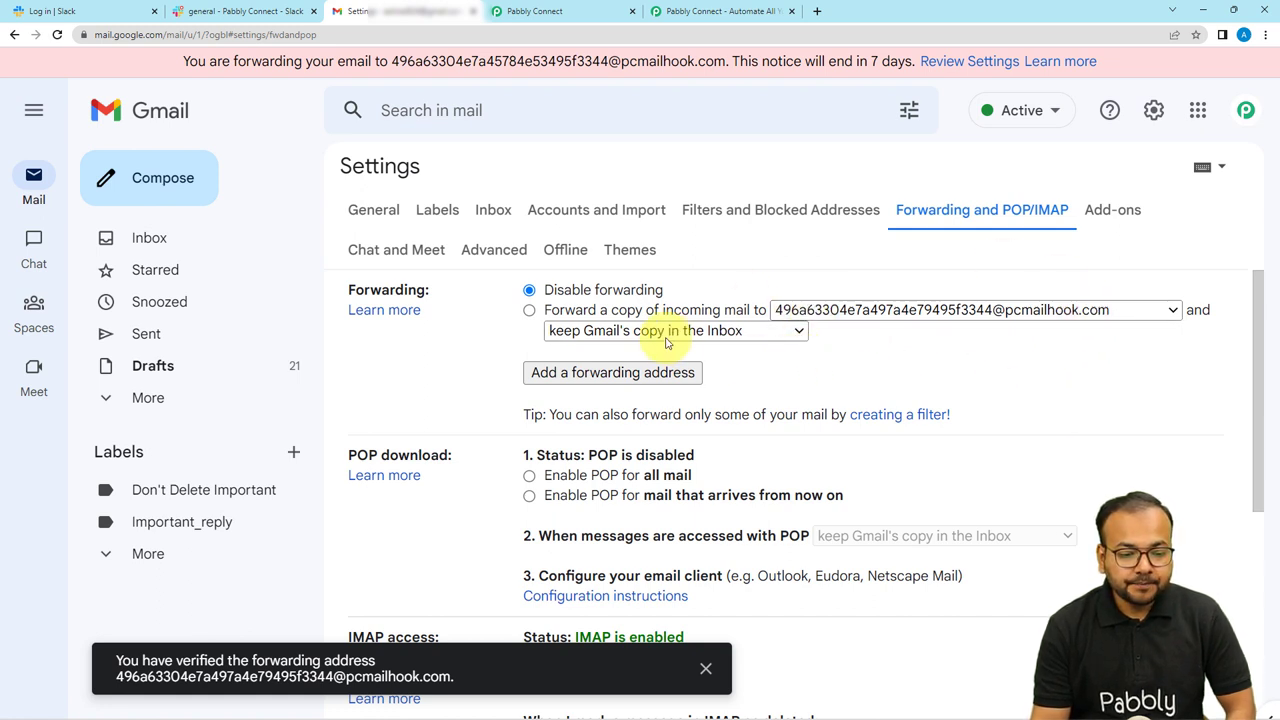
# - Enable forwarding a copy of incoming mail to the parser address and save changes
pyautogui.click(530, 311)
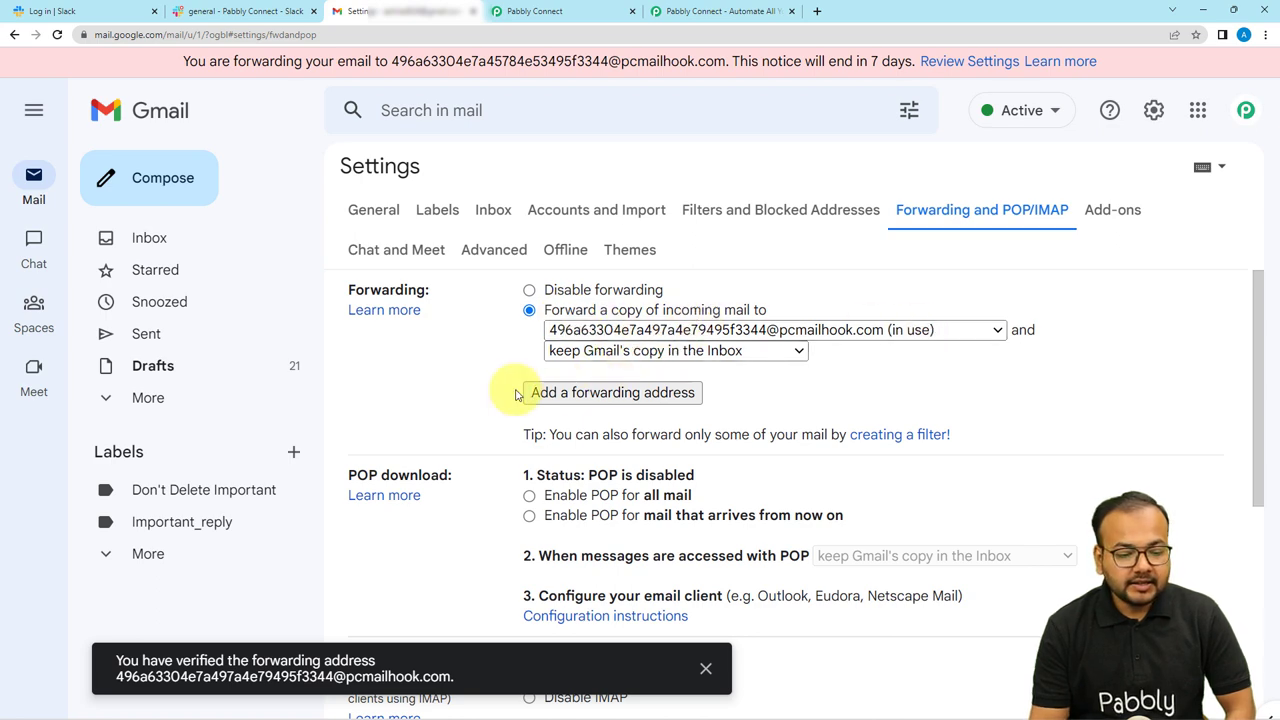
pyautogui.scroll(-5, 516, 393)
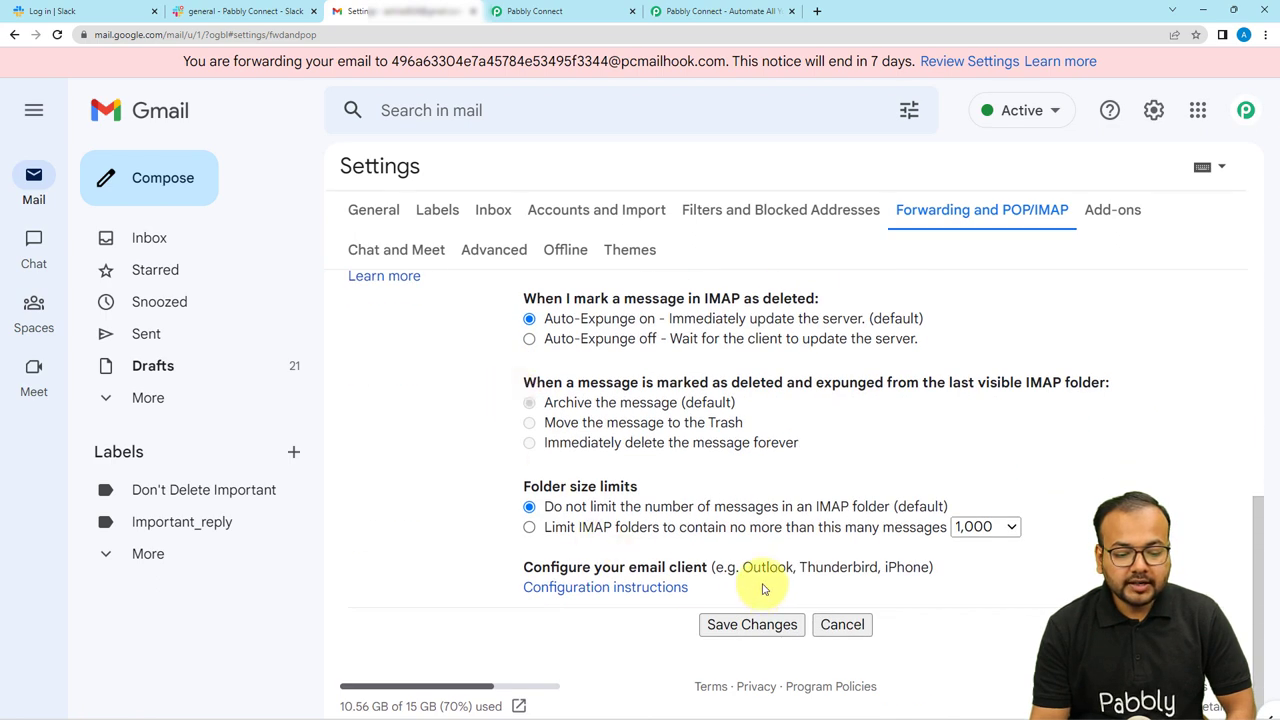
pyautogui.click(752, 624)
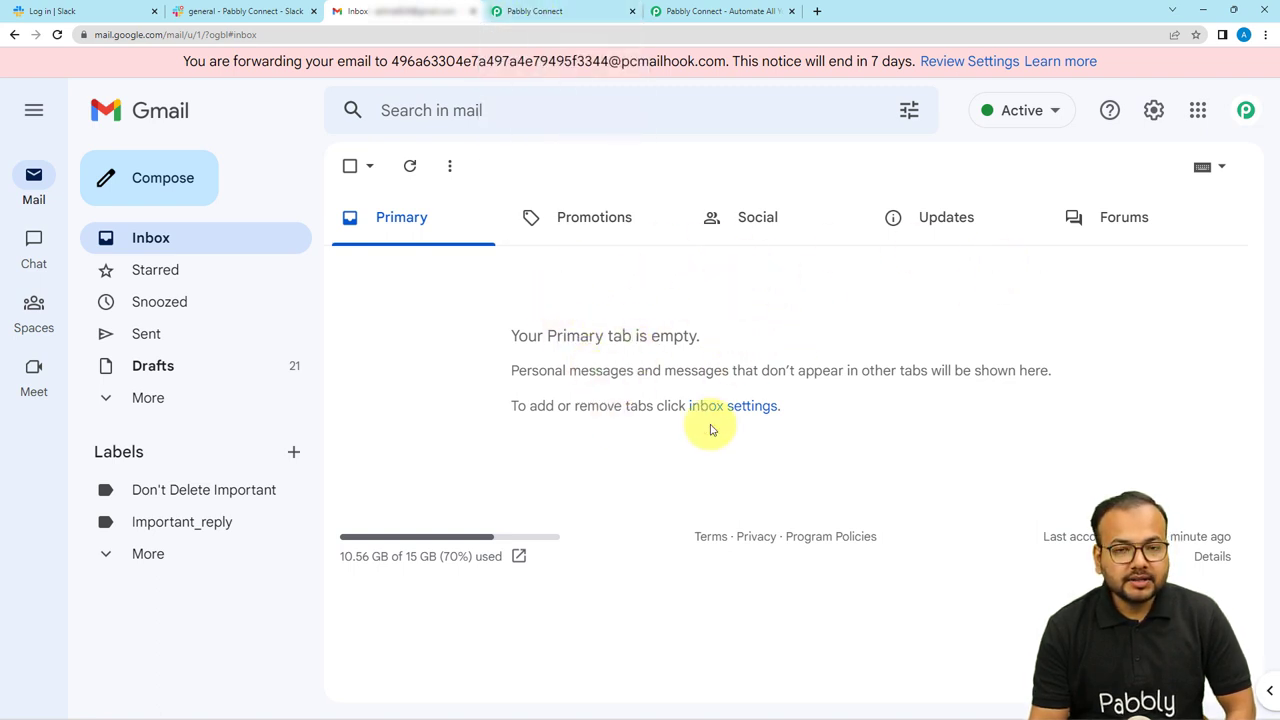
# - Re-capture the Email Parser response so it picks up the forwarded investment-pitch email
pyautogui.click(521, 13)
pyautogui.scroll(4, 514, 371)
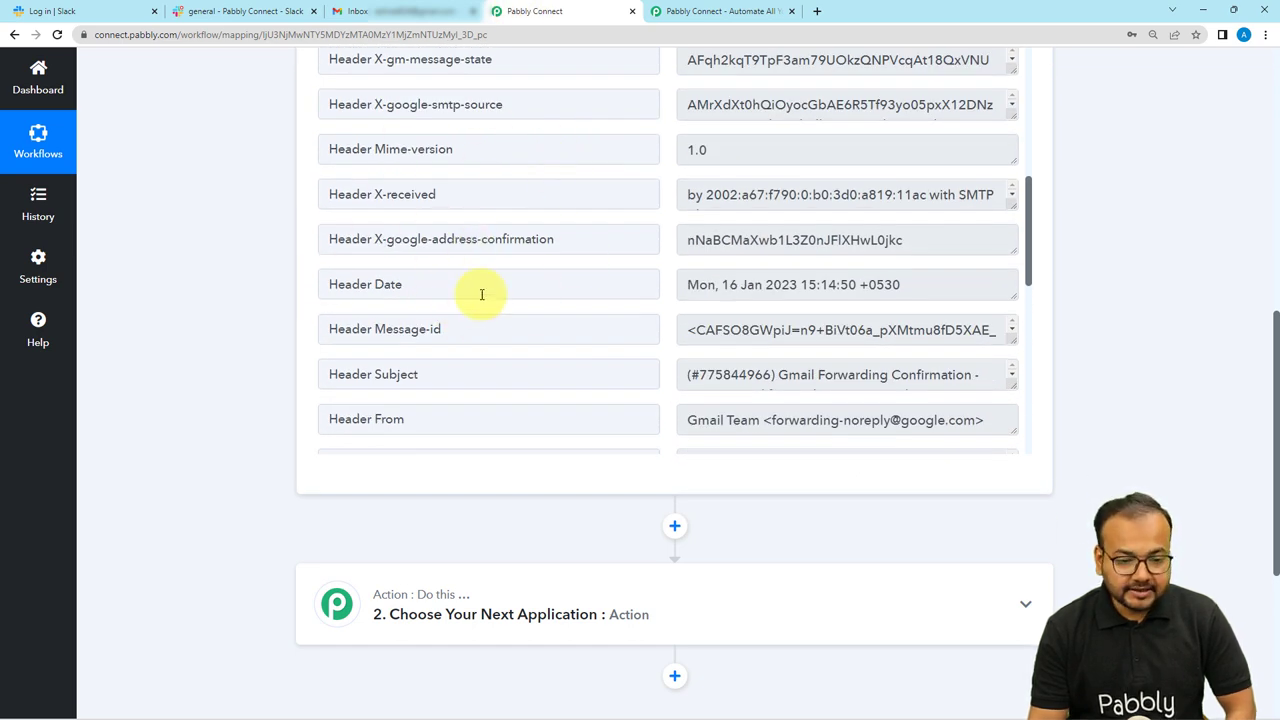
pyautogui.scroll(2, 266, 363)
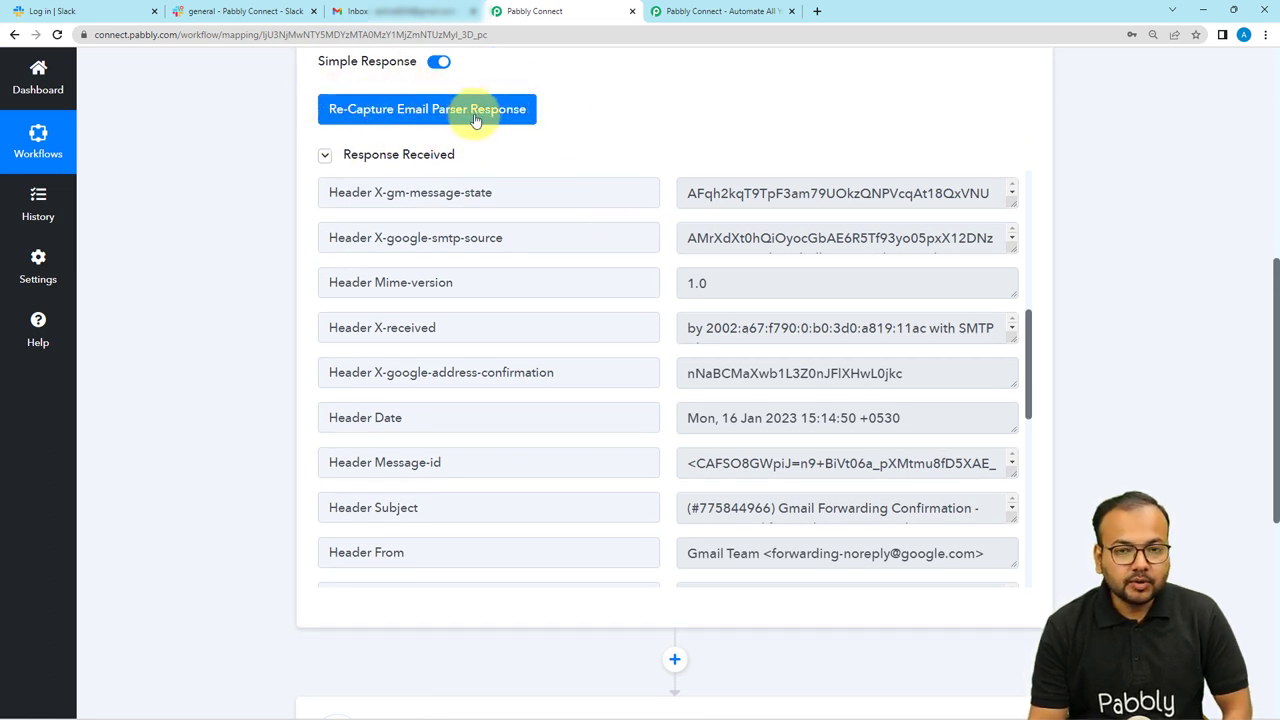
pyautogui.click(425, 12)
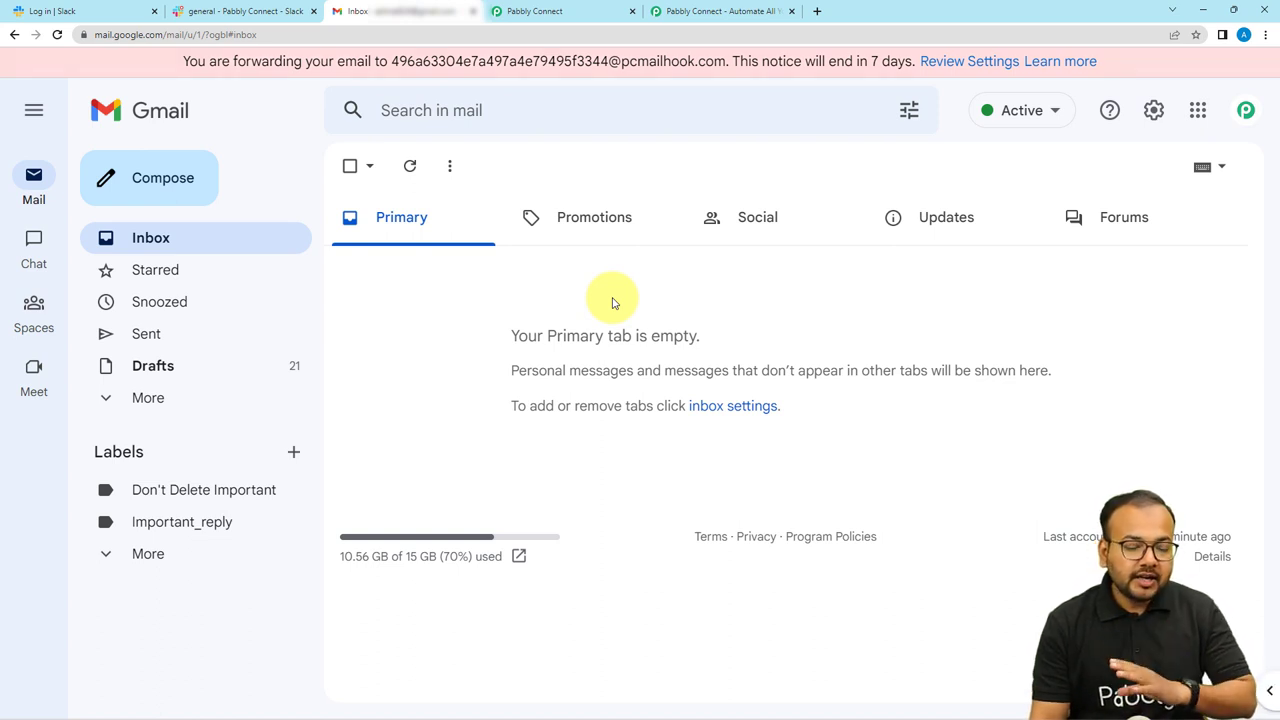
pyautogui.click(609, 14)
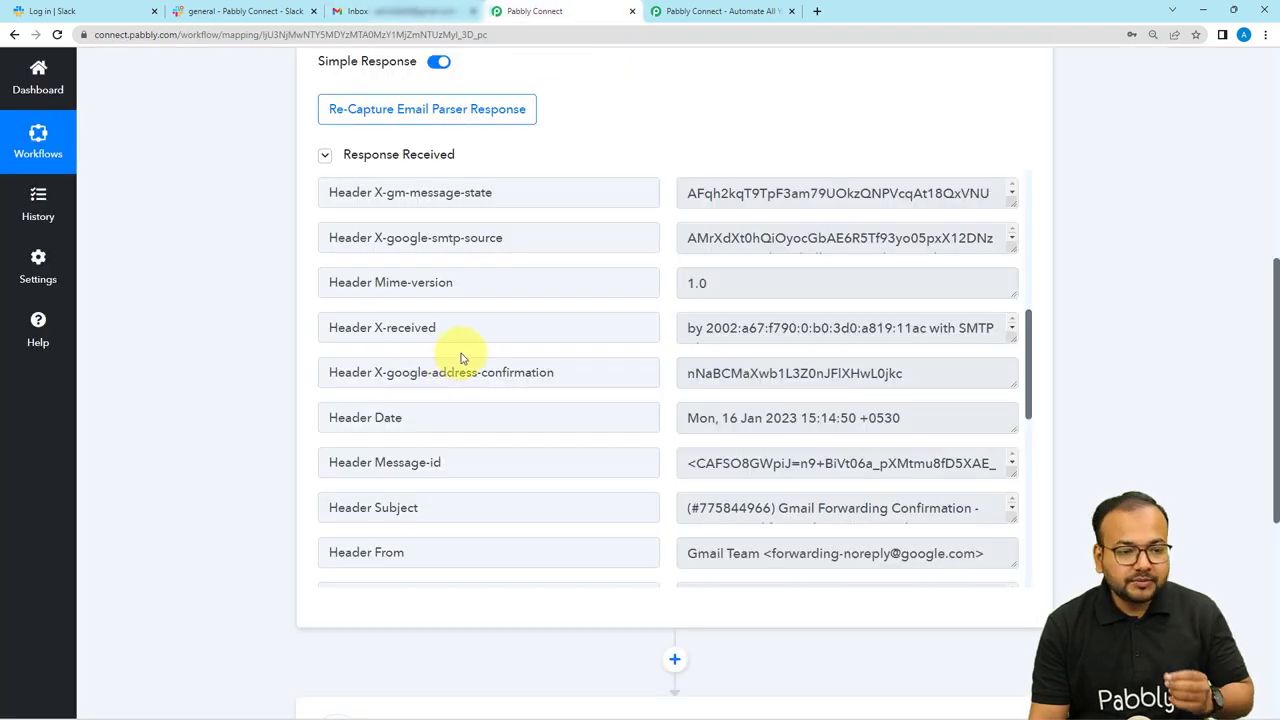
pyautogui.click(440, 112)
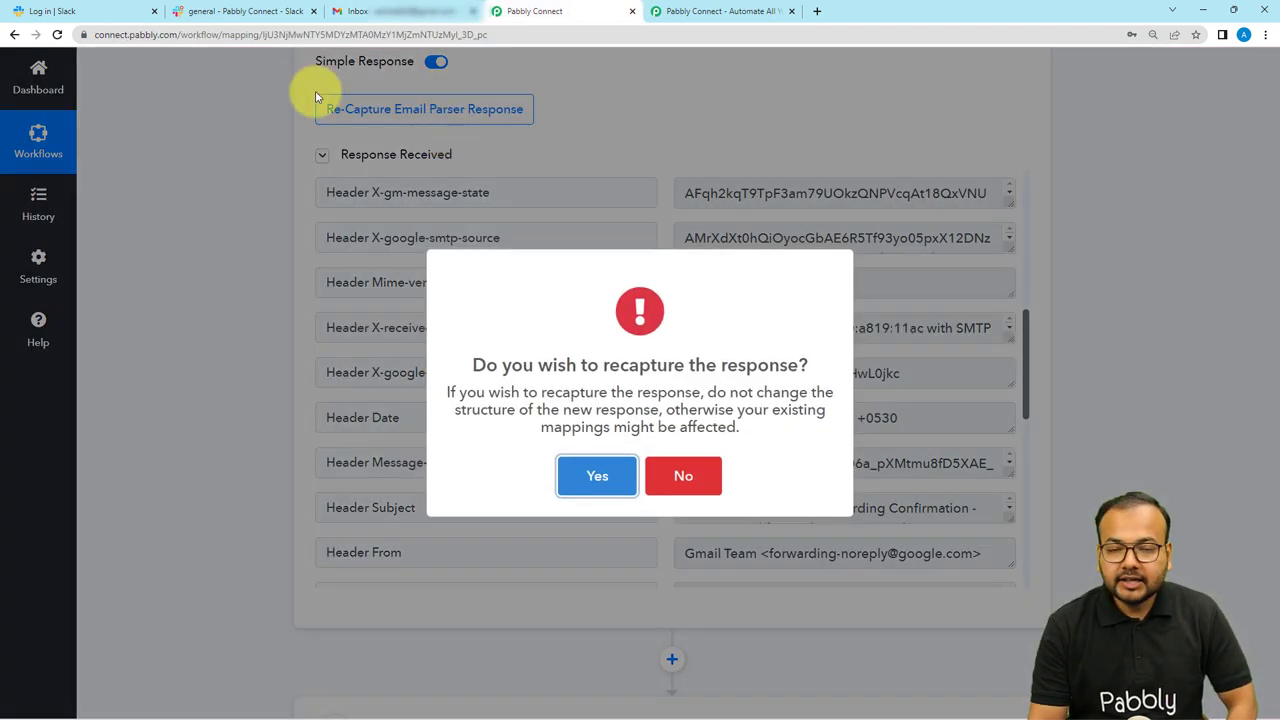
pyautogui.click(594, 477)
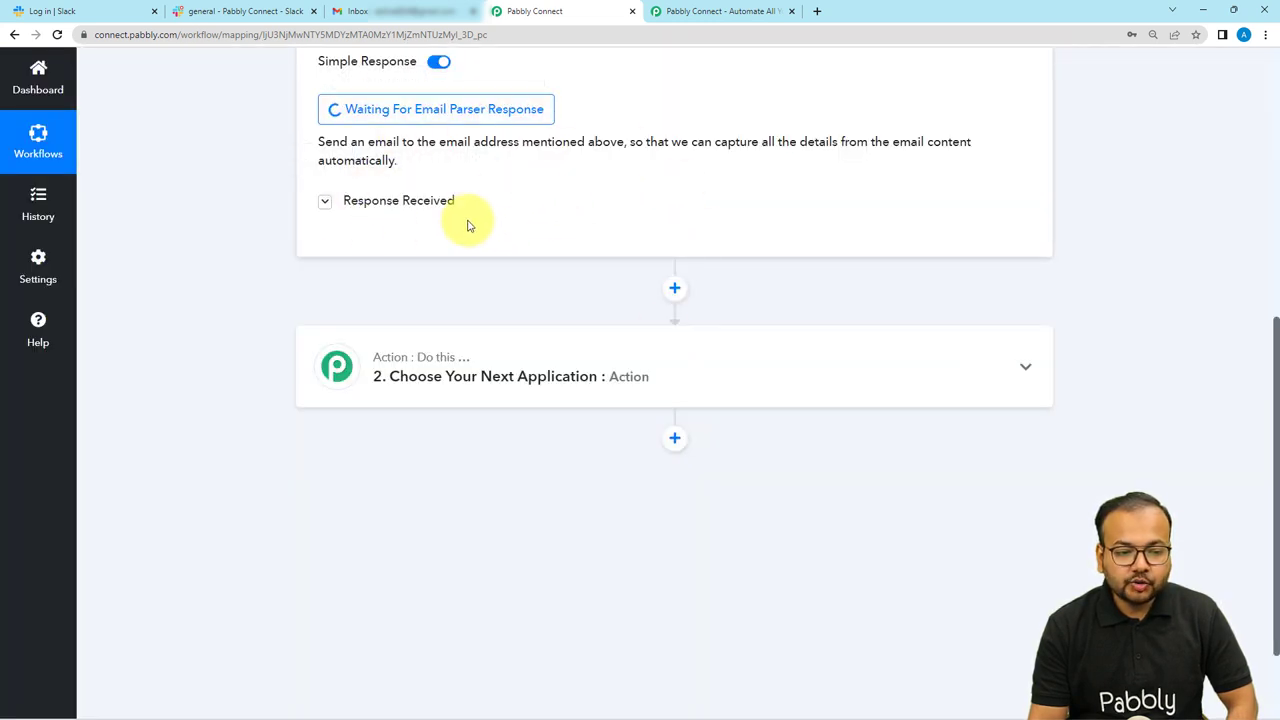
pyautogui.scroll(1, 485, 264)
pyautogui.scroll(1, 485, 264)
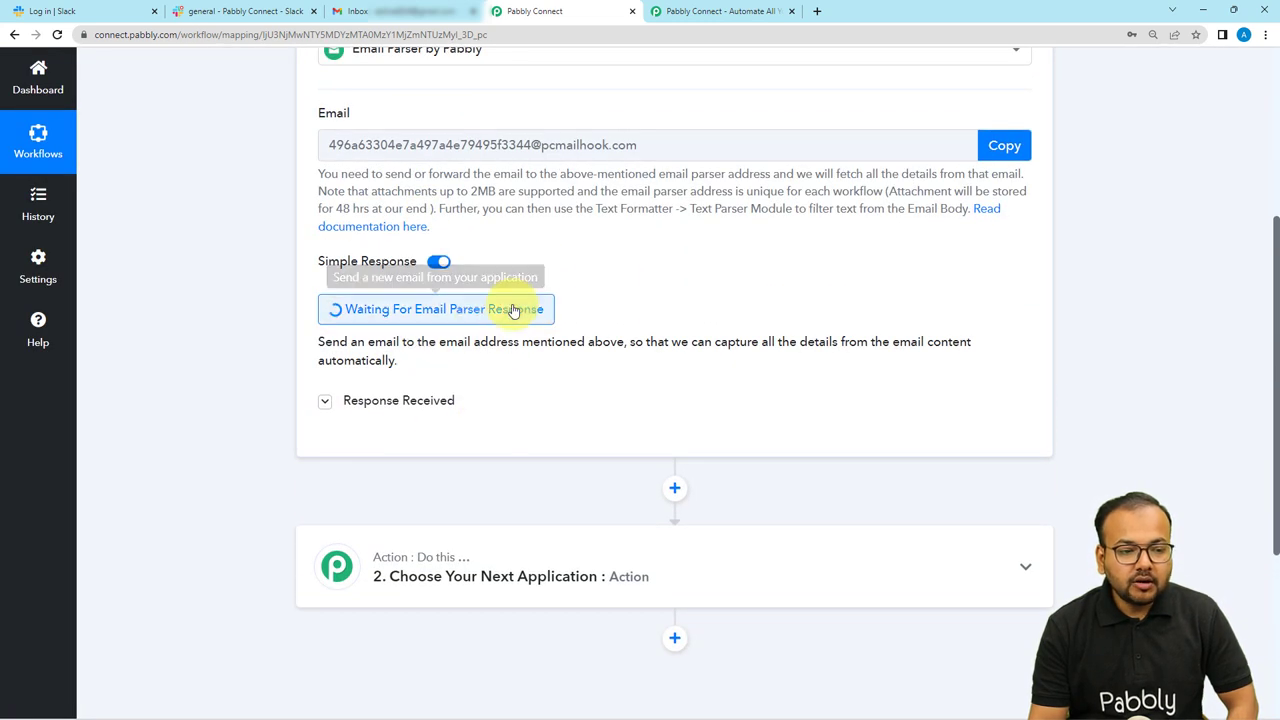
pyautogui.click(371, 11)
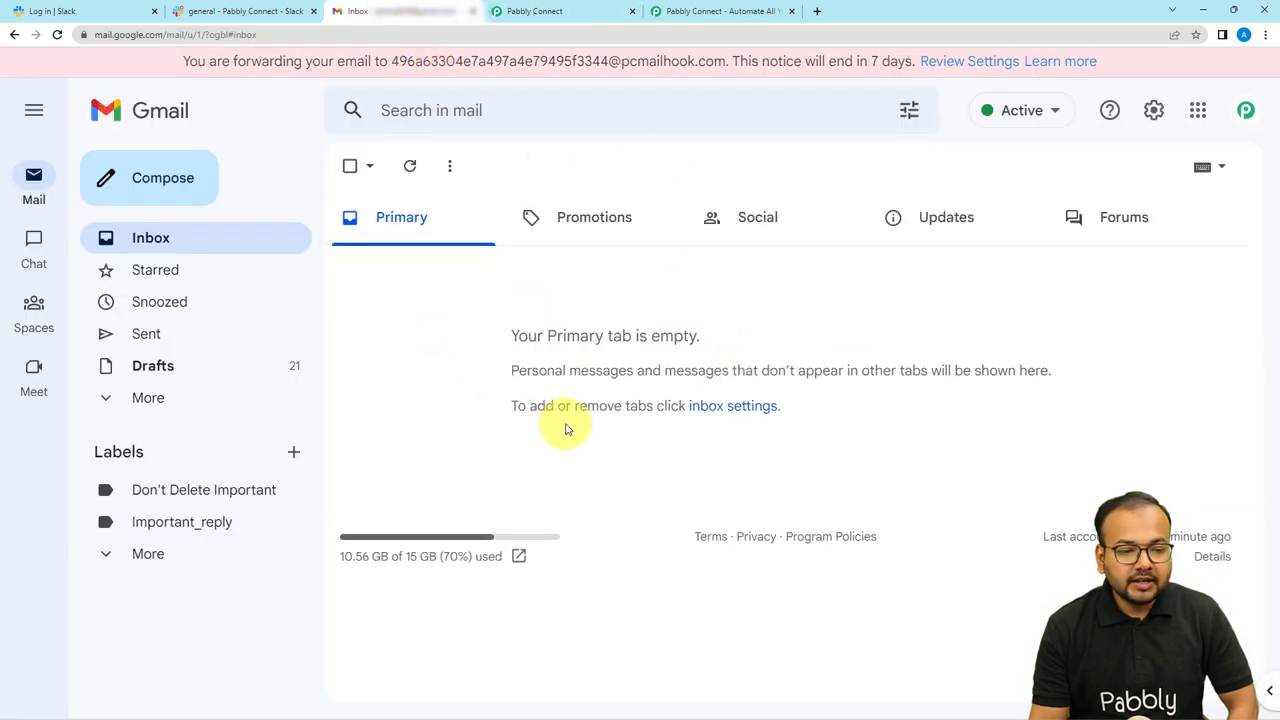
pyautogui.click(548, 11)
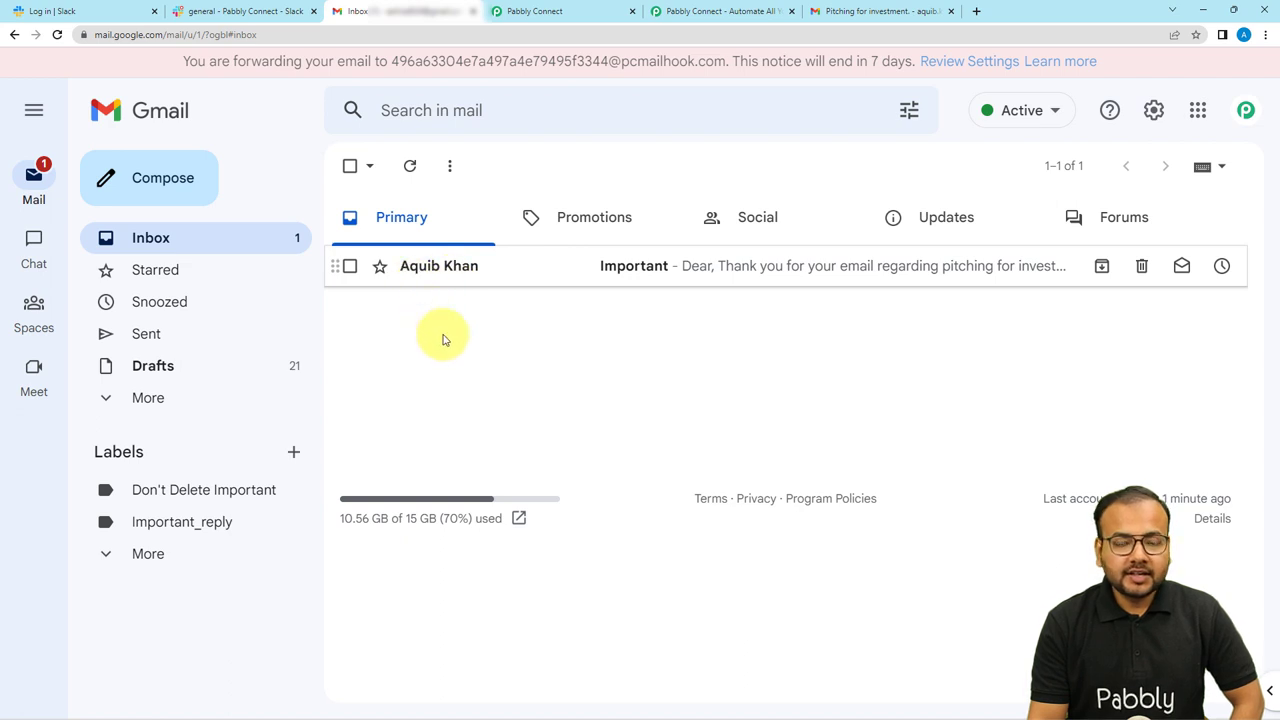
pyautogui.click(585, 21)
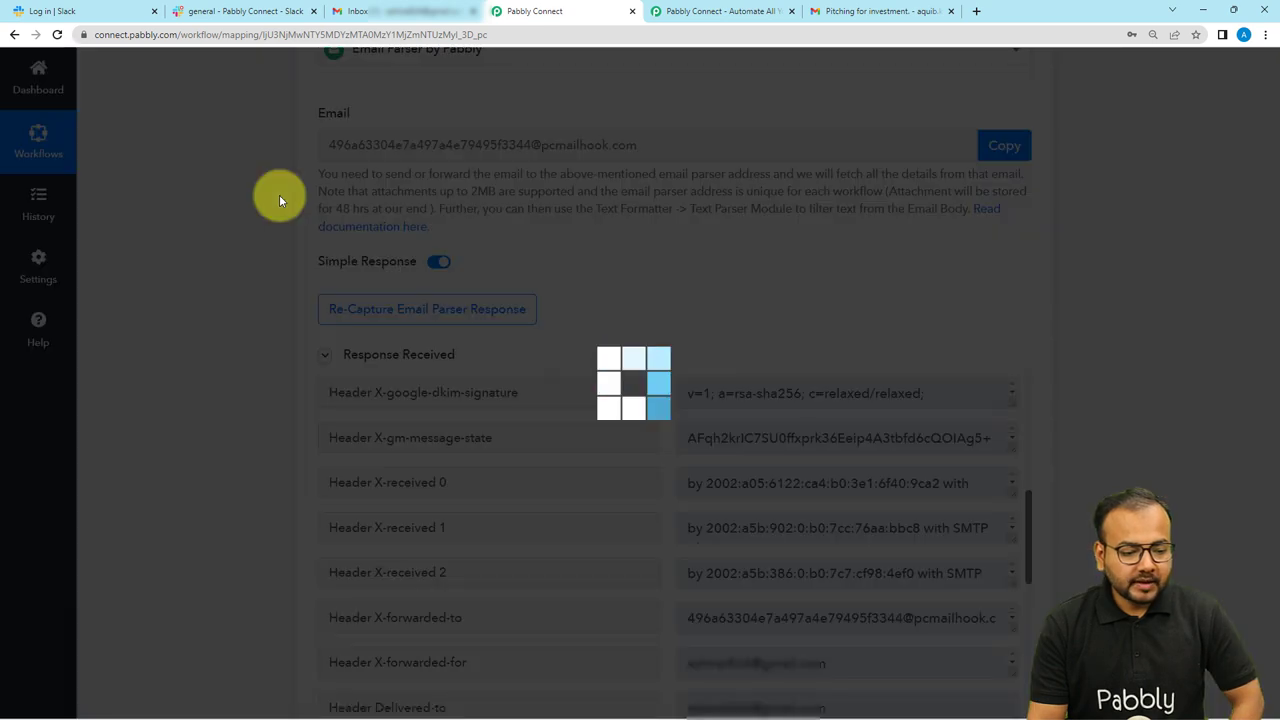
# - Enlarge the captured Body Text field to read more of the investment-pitch email
pyautogui.scroll(-2, 287, 289)
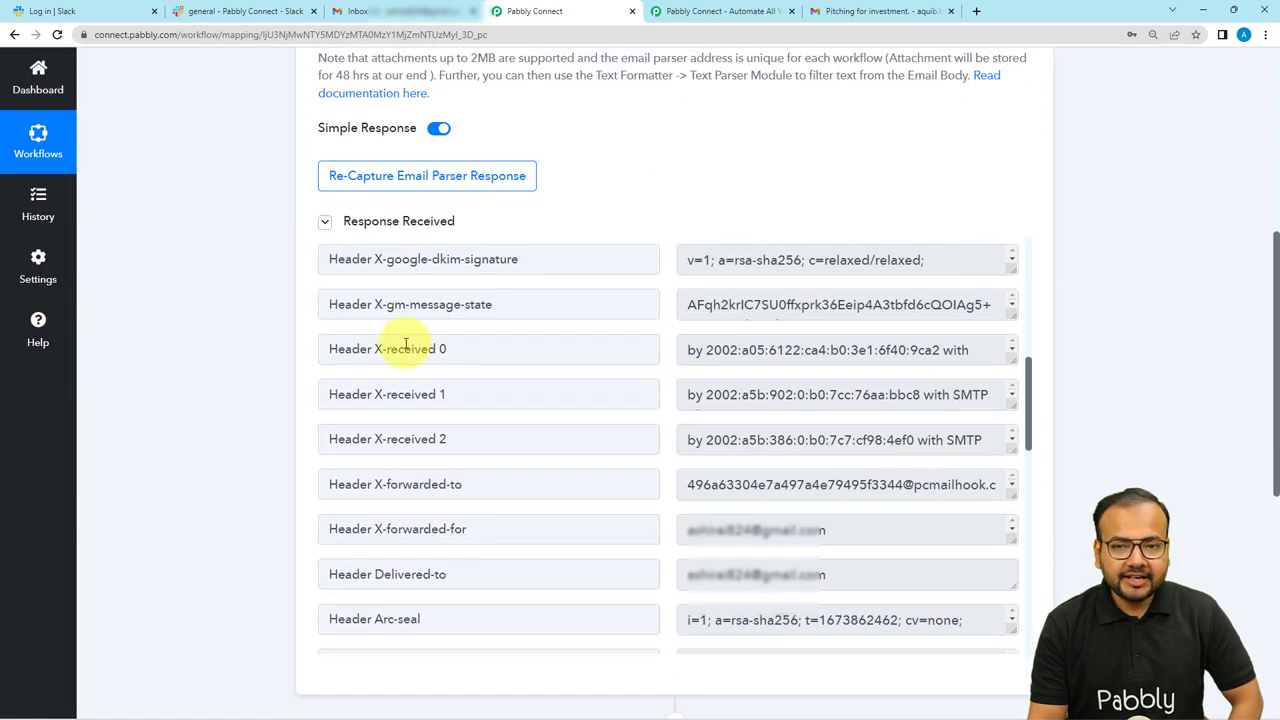
pyautogui.scroll(-4, 405, 343)
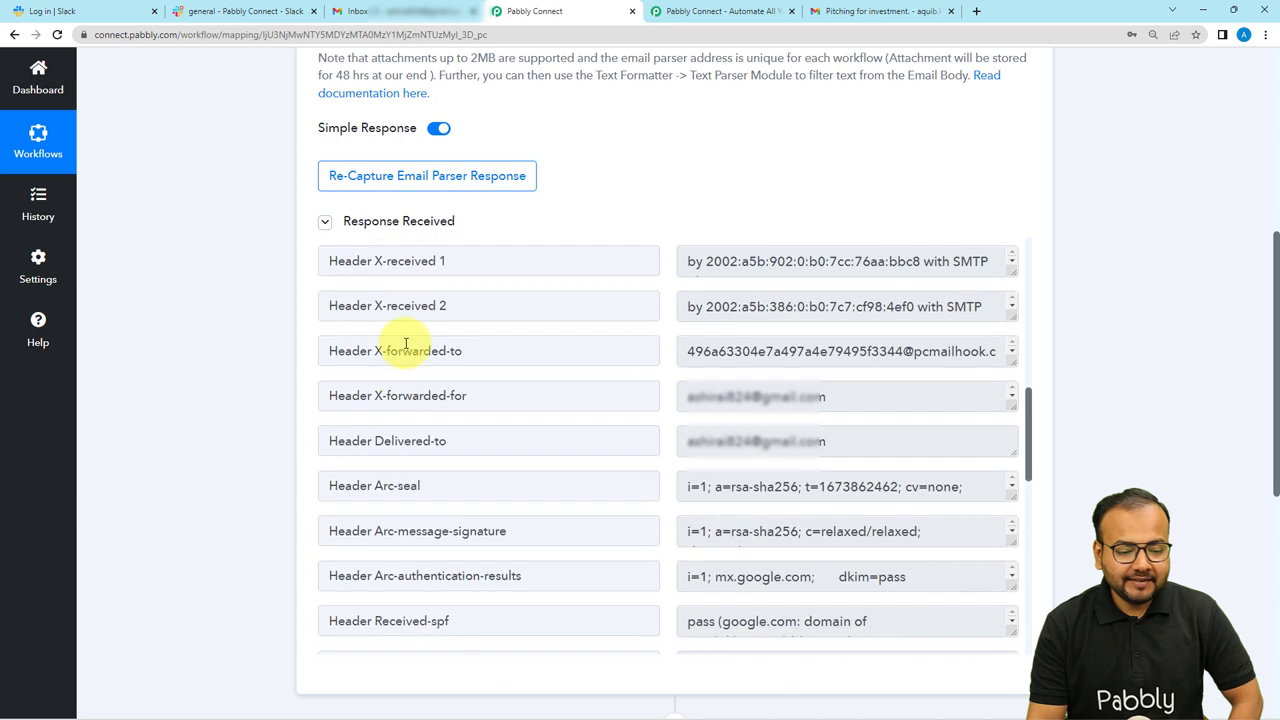
pyautogui.scroll(-5, 405, 343)
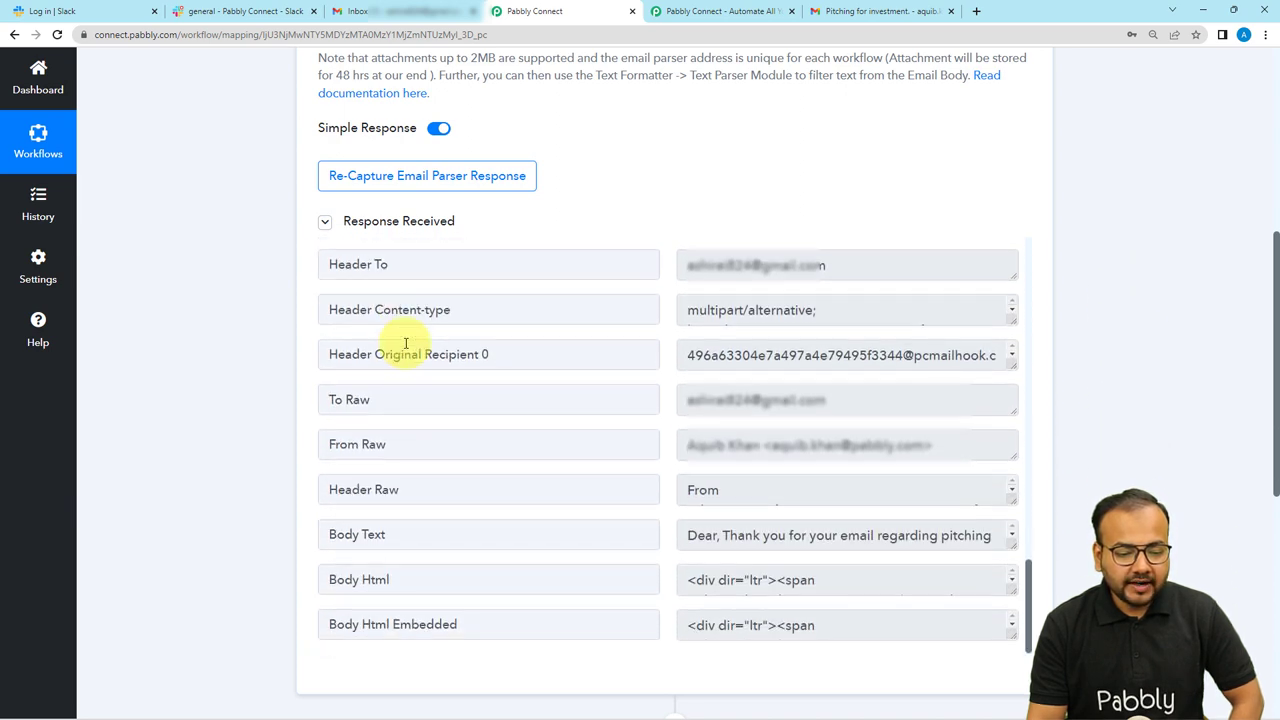
pyautogui.scroll(-2, 405, 343)
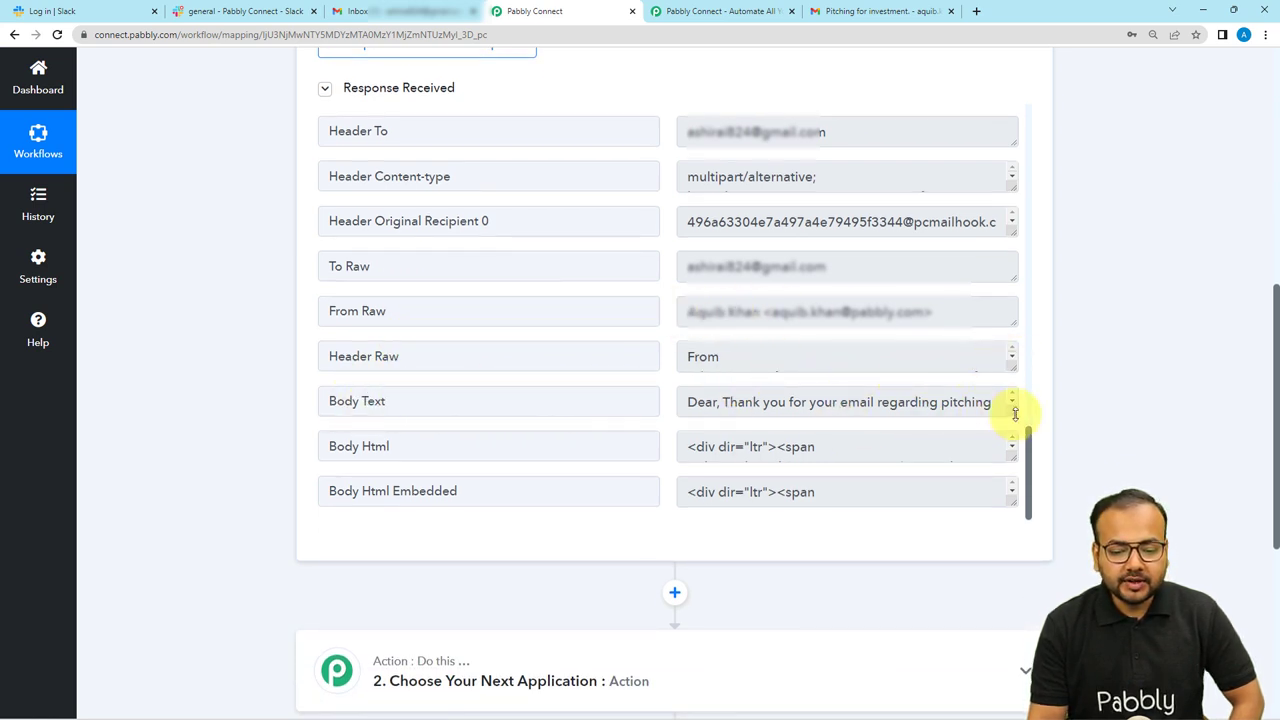
pyautogui.moveTo(1012, 414); pyautogui.dragTo(1015, 521)
pyautogui.scroll(-1, 870, 440)
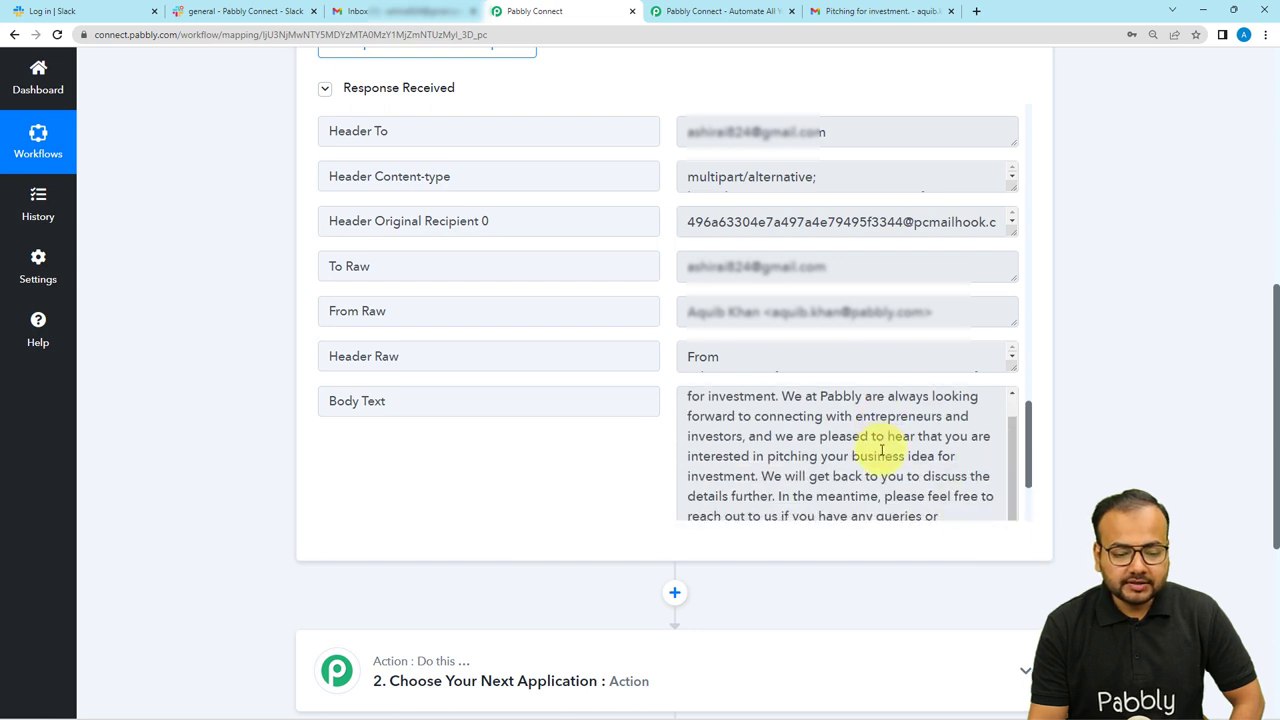
pyautogui.scroll(1, 860, 437)
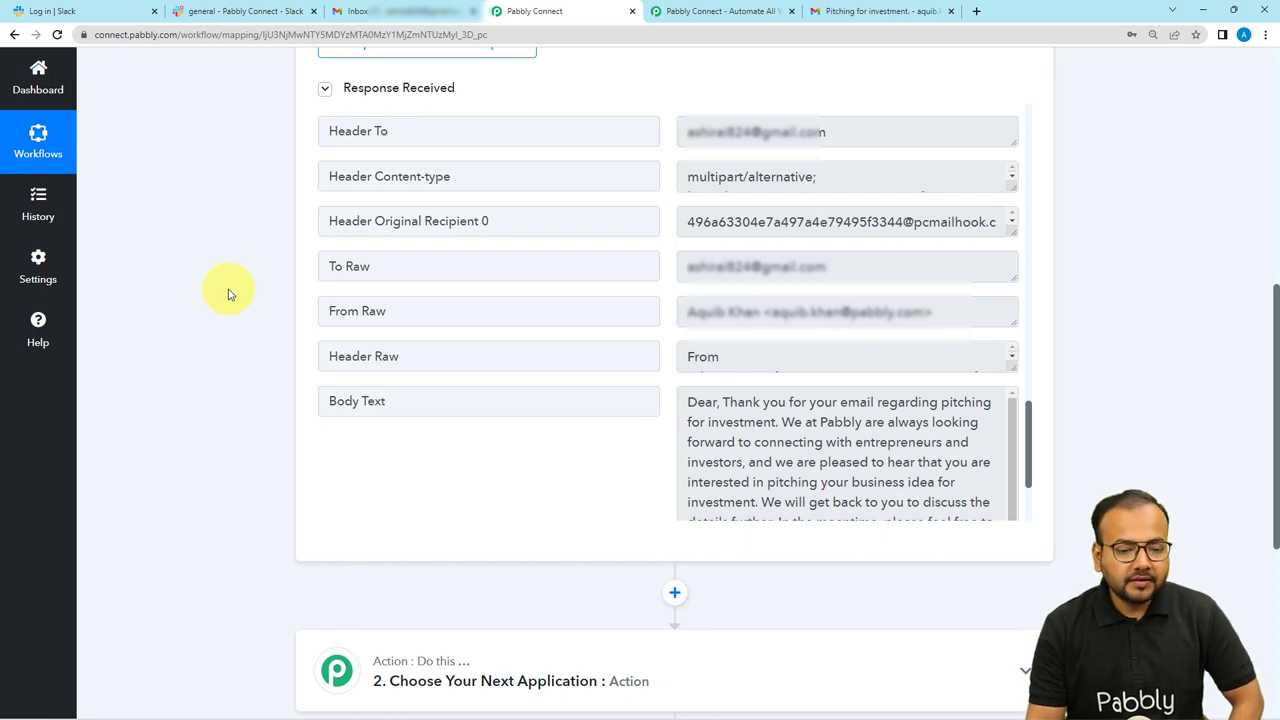
pyautogui.scroll(-1, 228, 295)
pyautogui.scroll(-4, 228, 295)
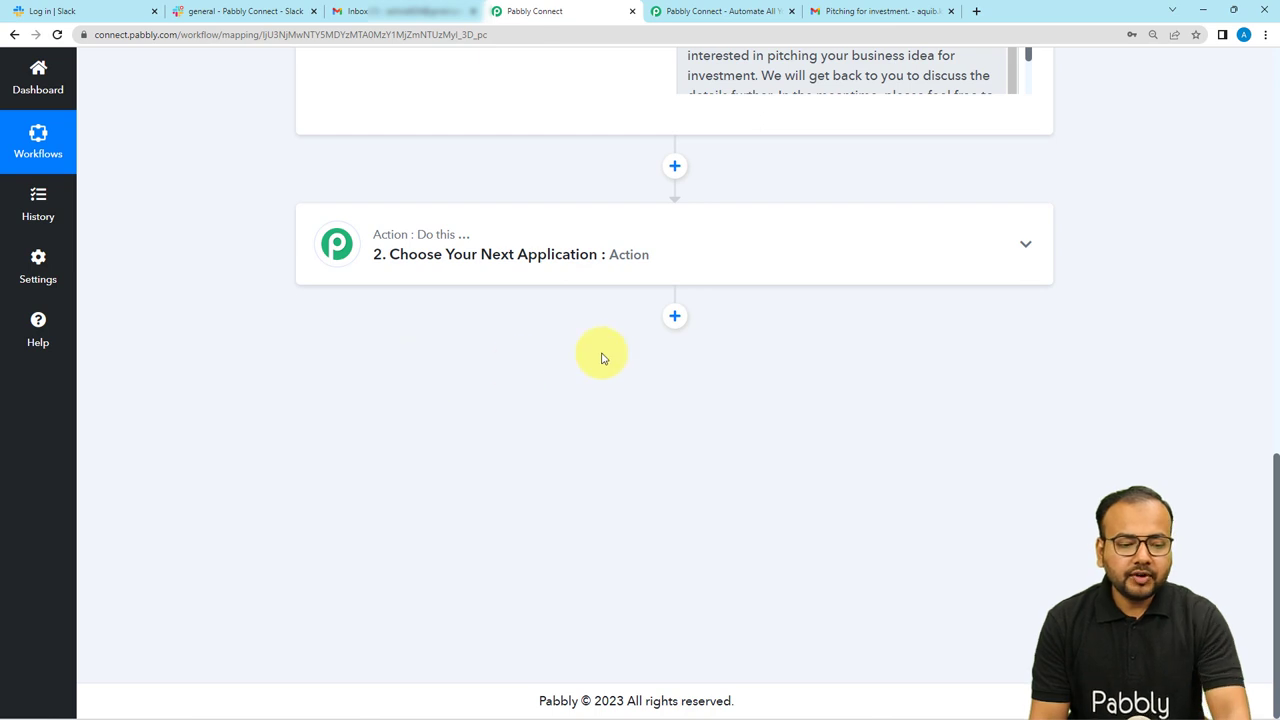
# - Add Filter by Pabbly as step two, showing its Only Continue If condition
pyautogui.click(556, 255)
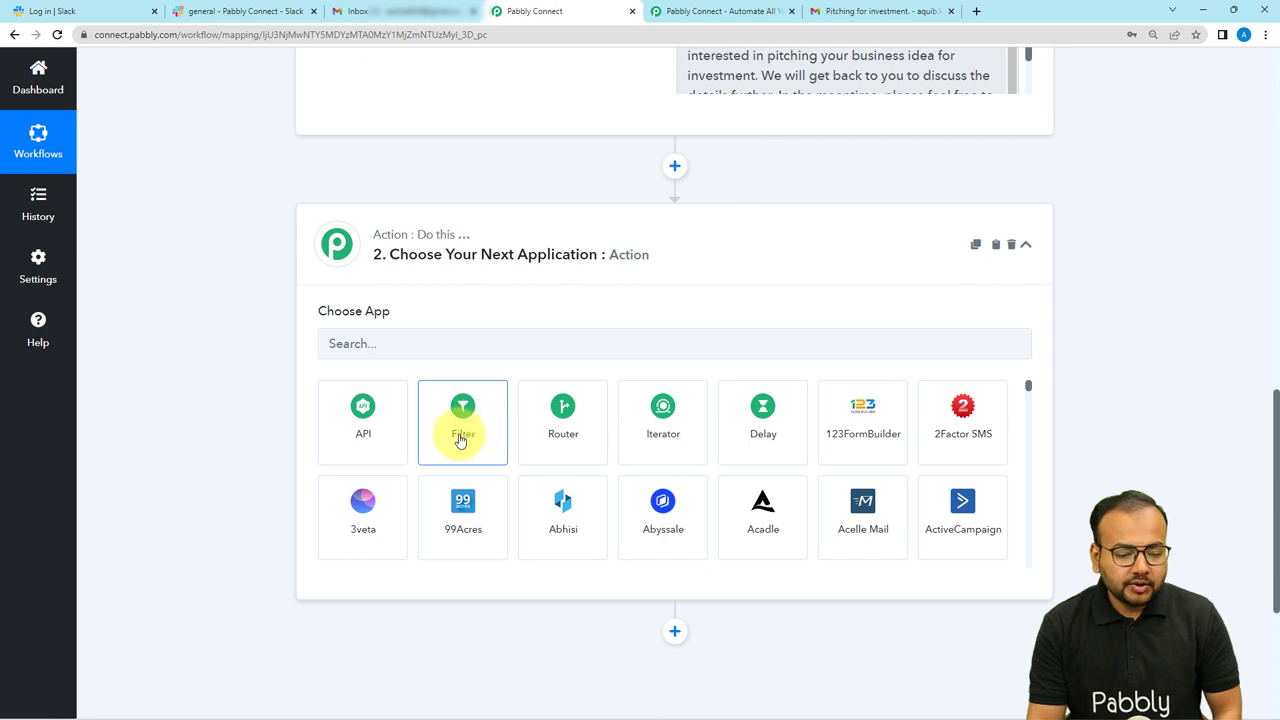
pyautogui.click(461, 438)
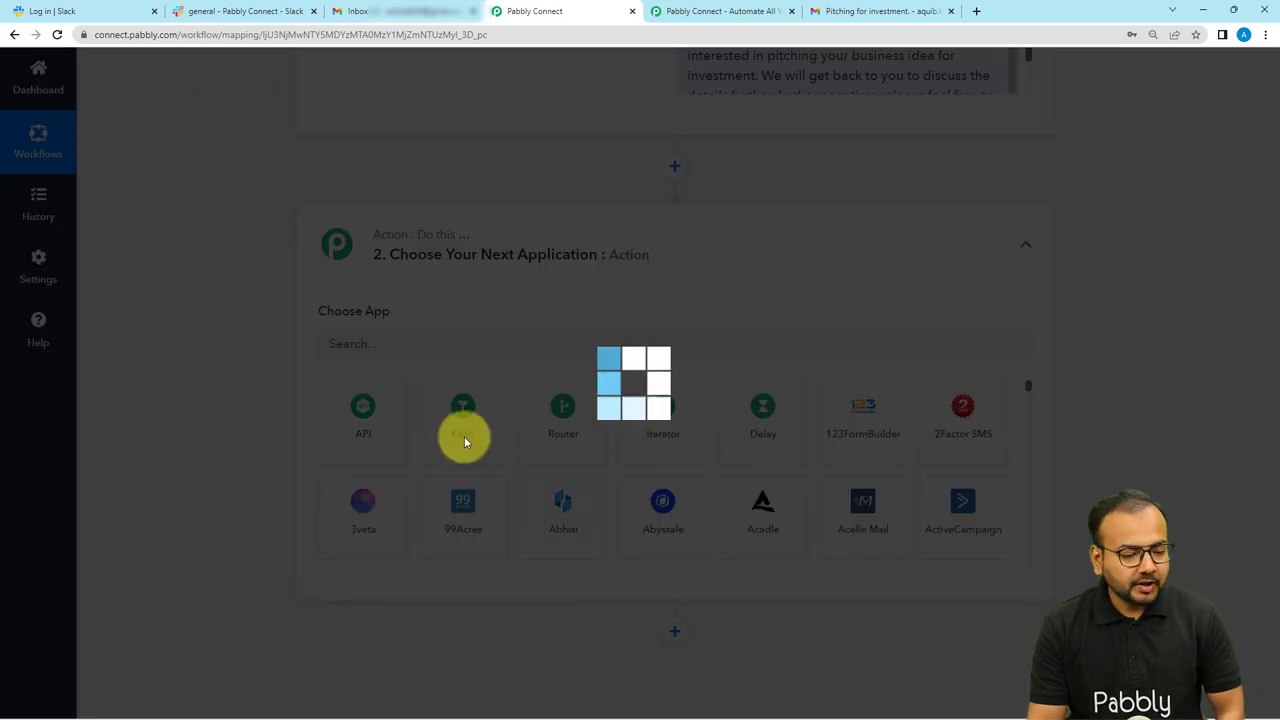
pyautogui.scroll(-1, 463, 444)
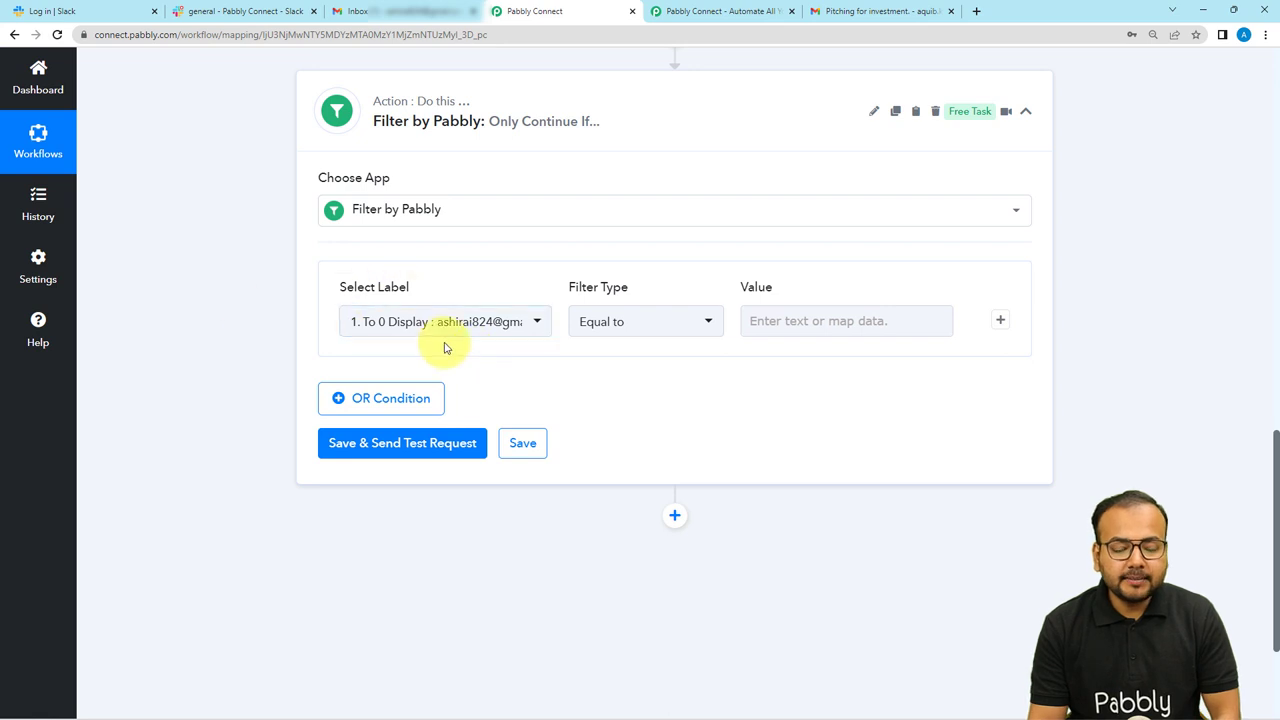
pyautogui.scroll(4, 252, 314)
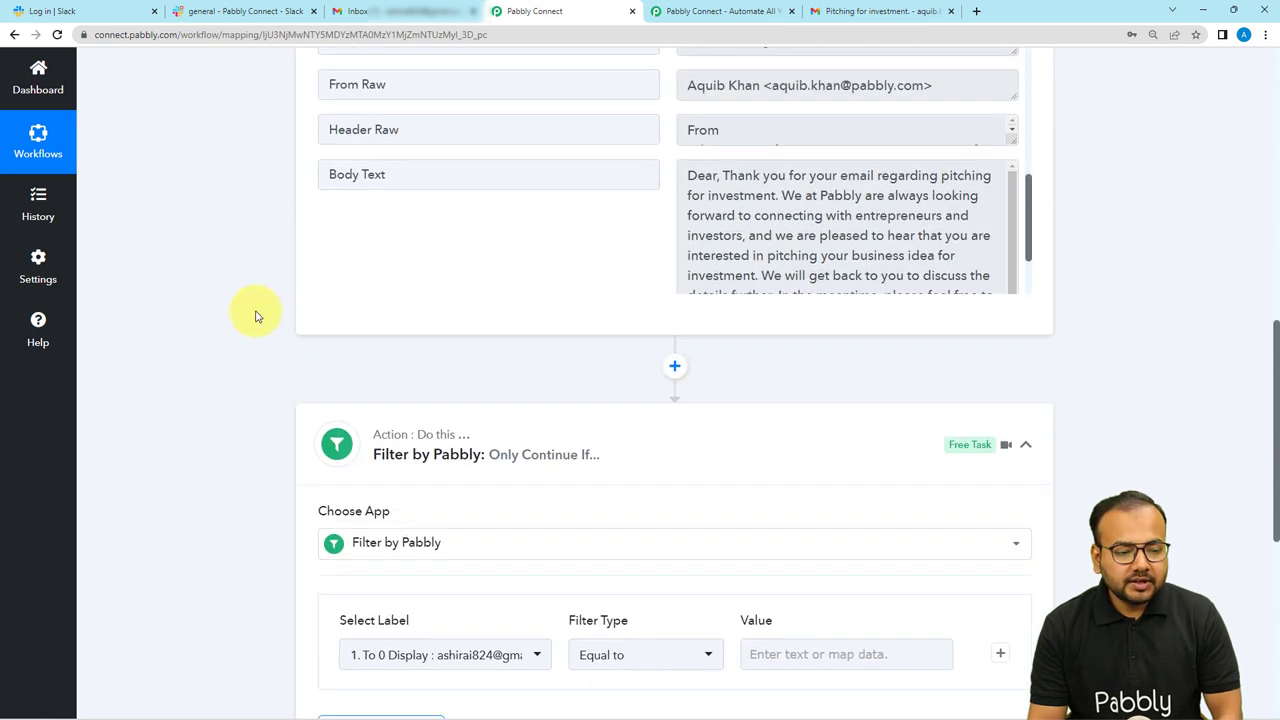
pyautogui.scroll(-1, 255, 316)
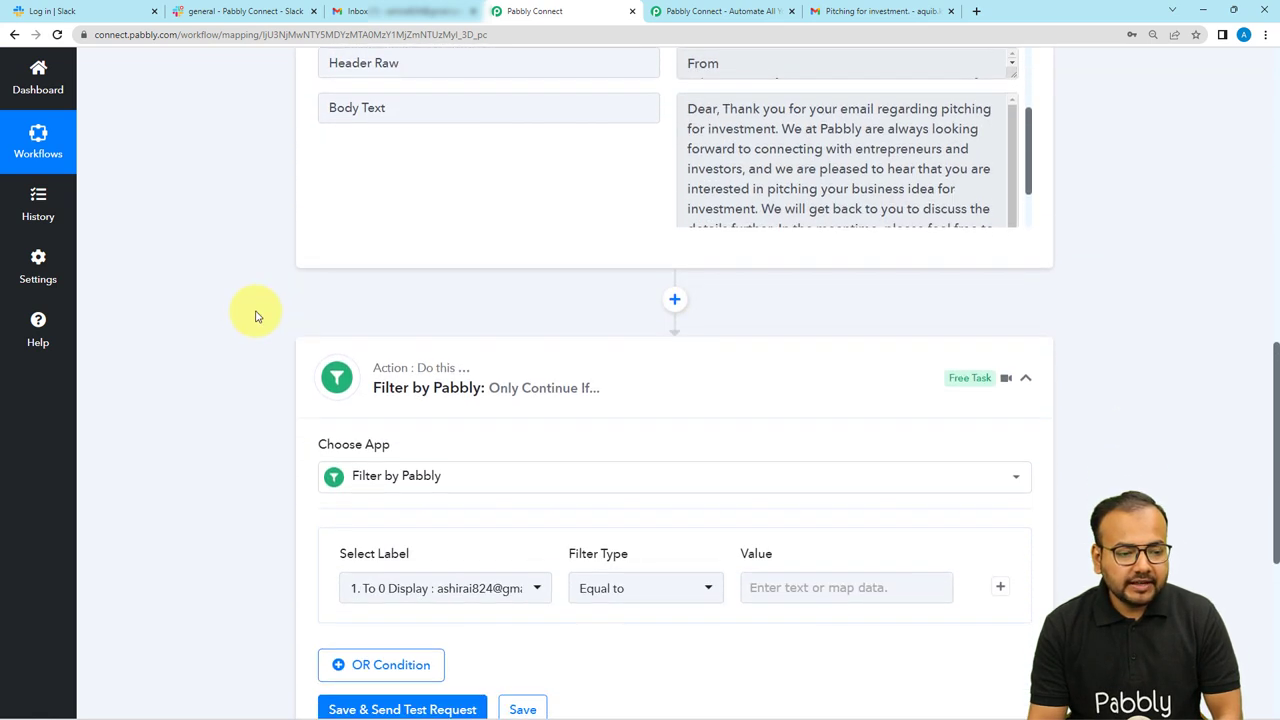
pyautogui.scroll(1, 255, 316)
pyautogui.scroll(-1, 279, 304)
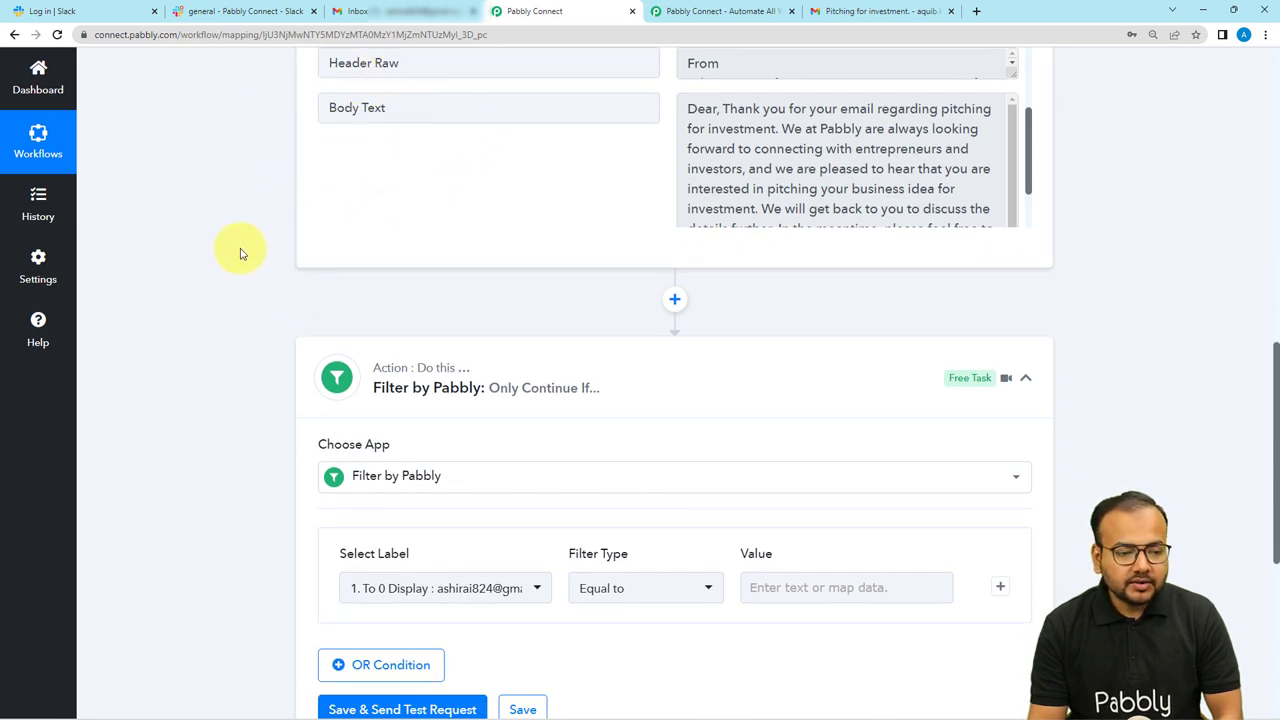
pyautogui.scroll(-2, 243, 251)
pyautogui.scroll(-3, 240, 253)
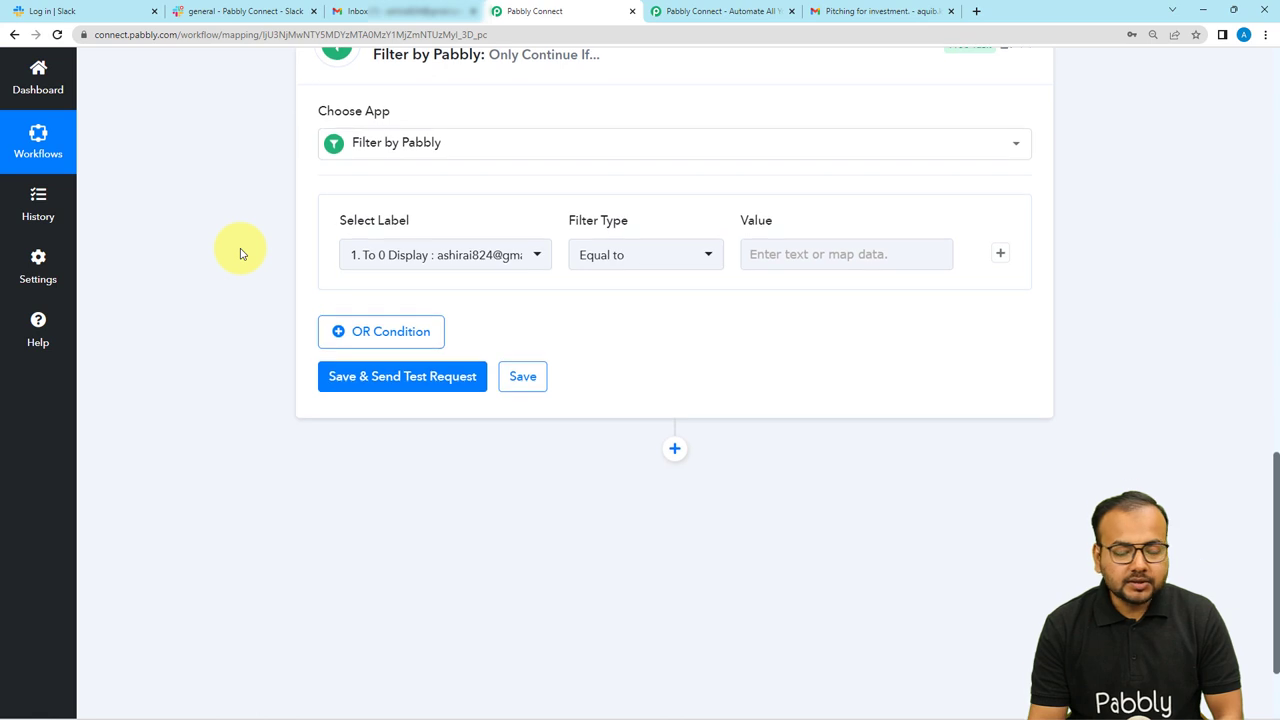
# - Filter on '1. Subject : Important' with Contains 'Important', then save and send a test request
pyautogui.click(478, 263)
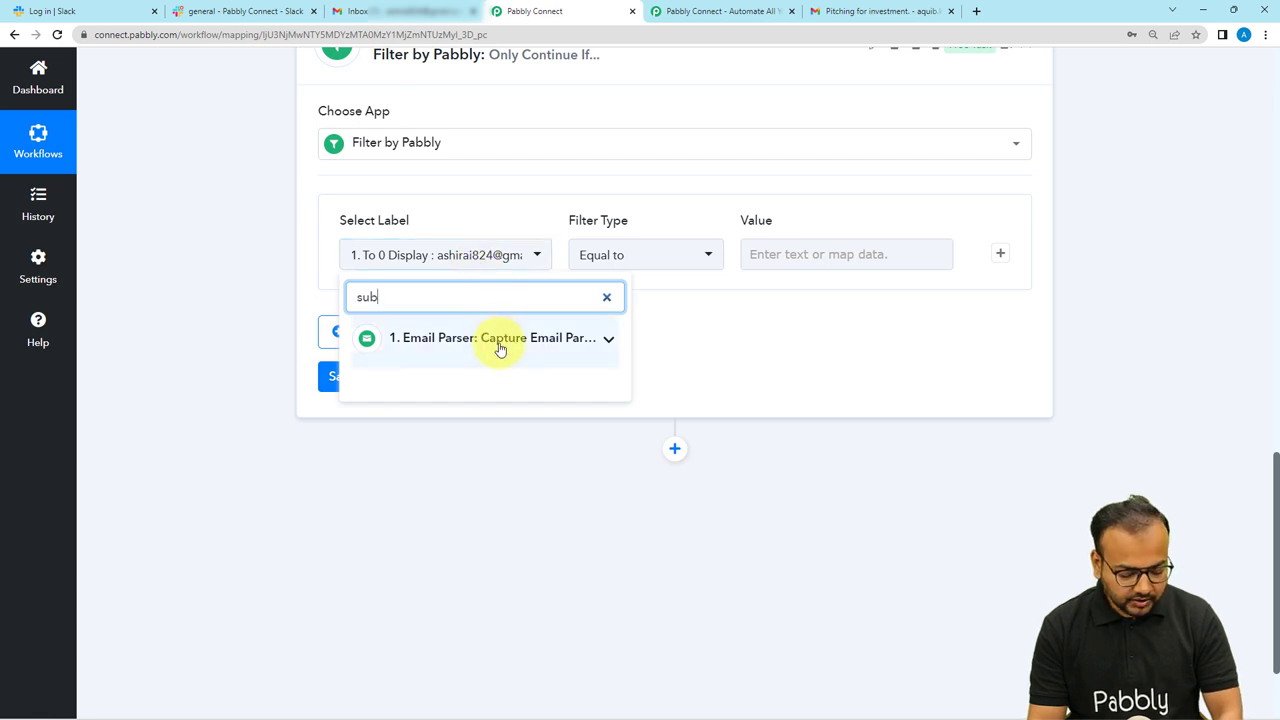
pyautogui.click(500, 345)
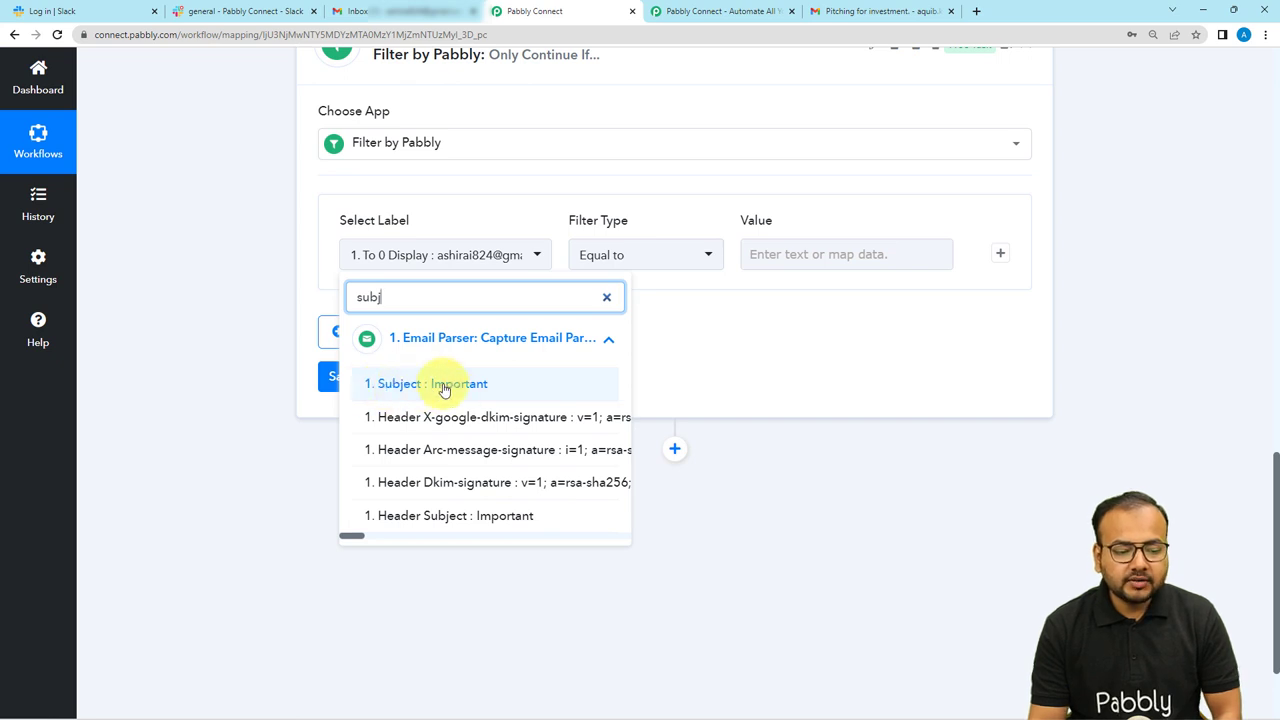
pyautogui.click(397, 15)
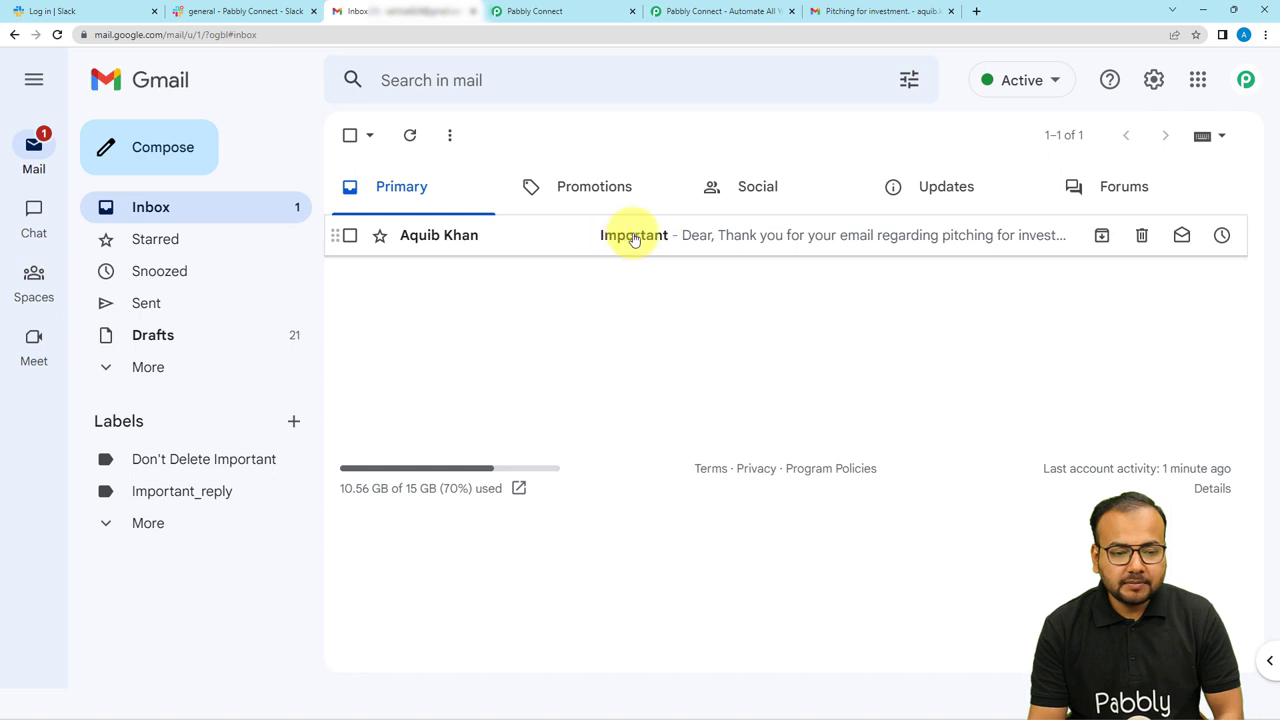
pyautogui.click(500, 11)
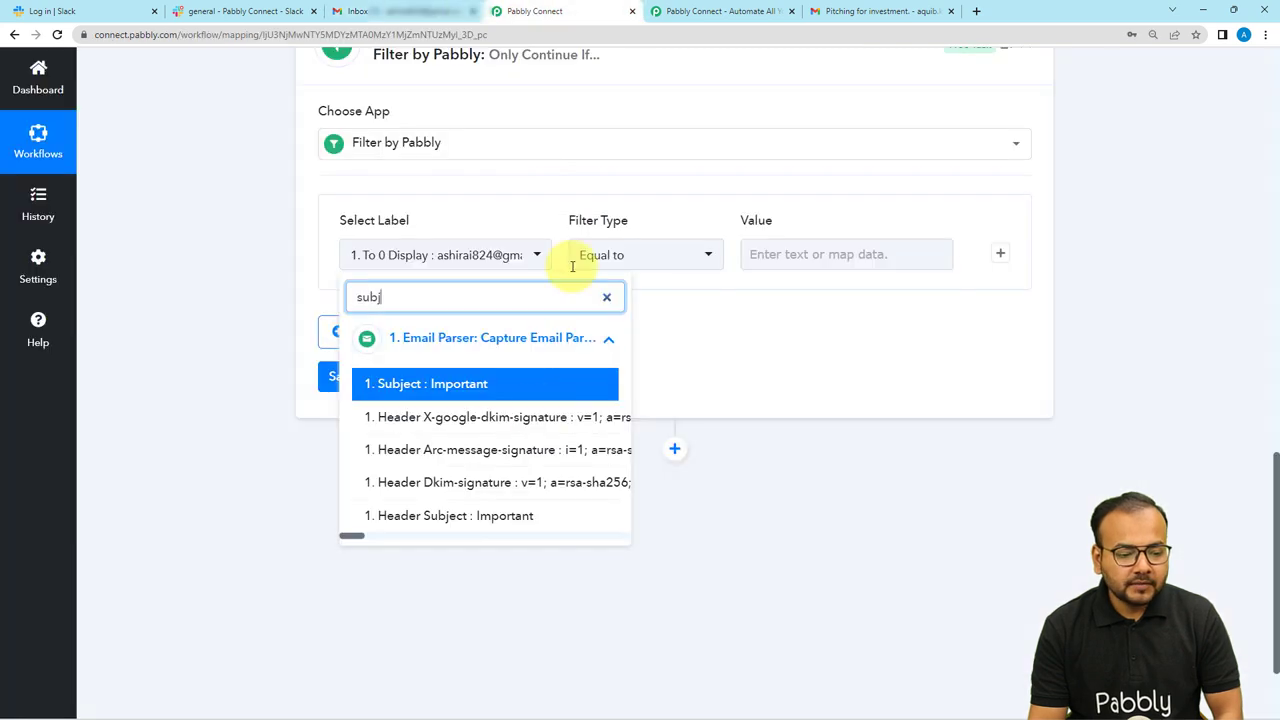
pyautogui.click(480, 386)
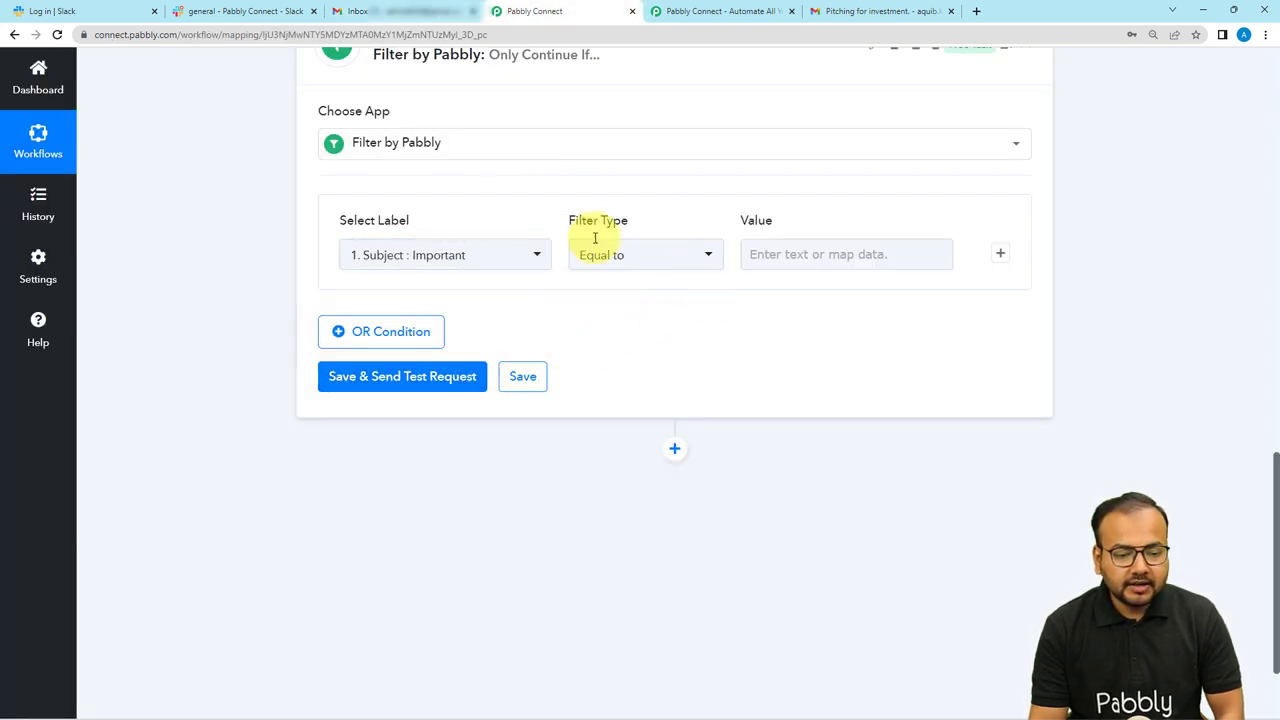
pyautogui.click(651, 265)
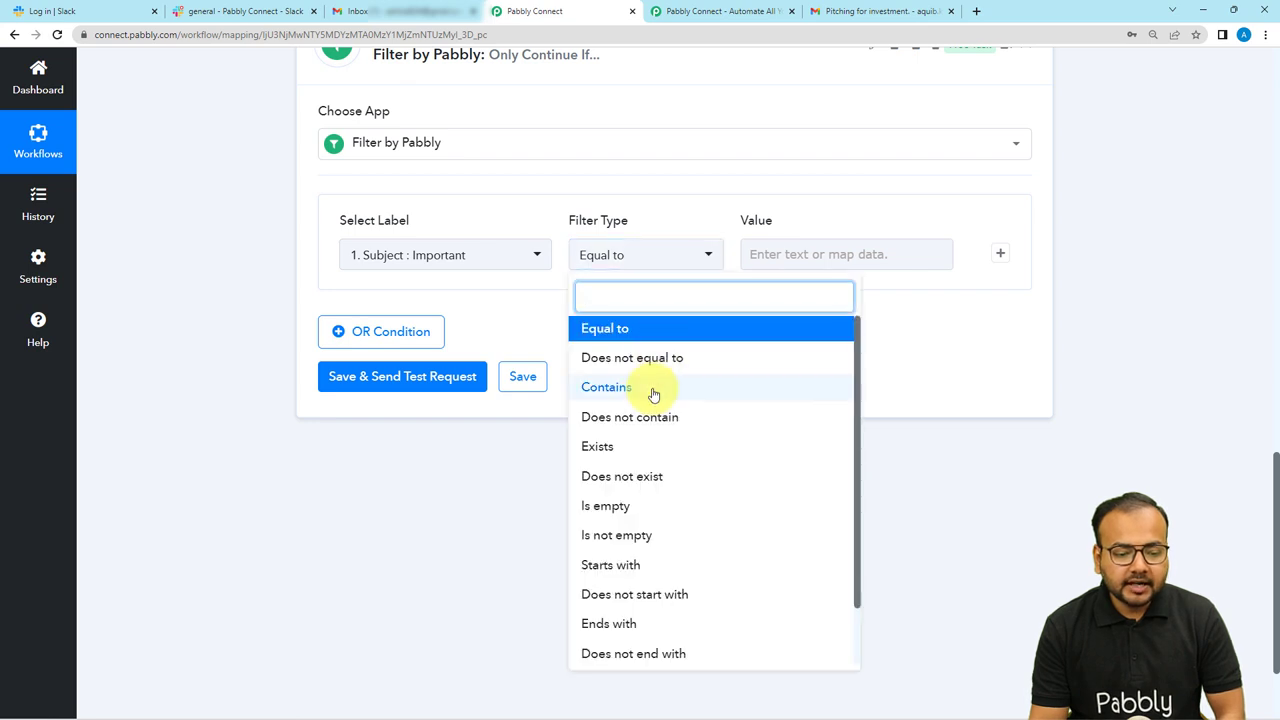
pyautogui.click(652, 390)
pyautogui.click(812, 251)
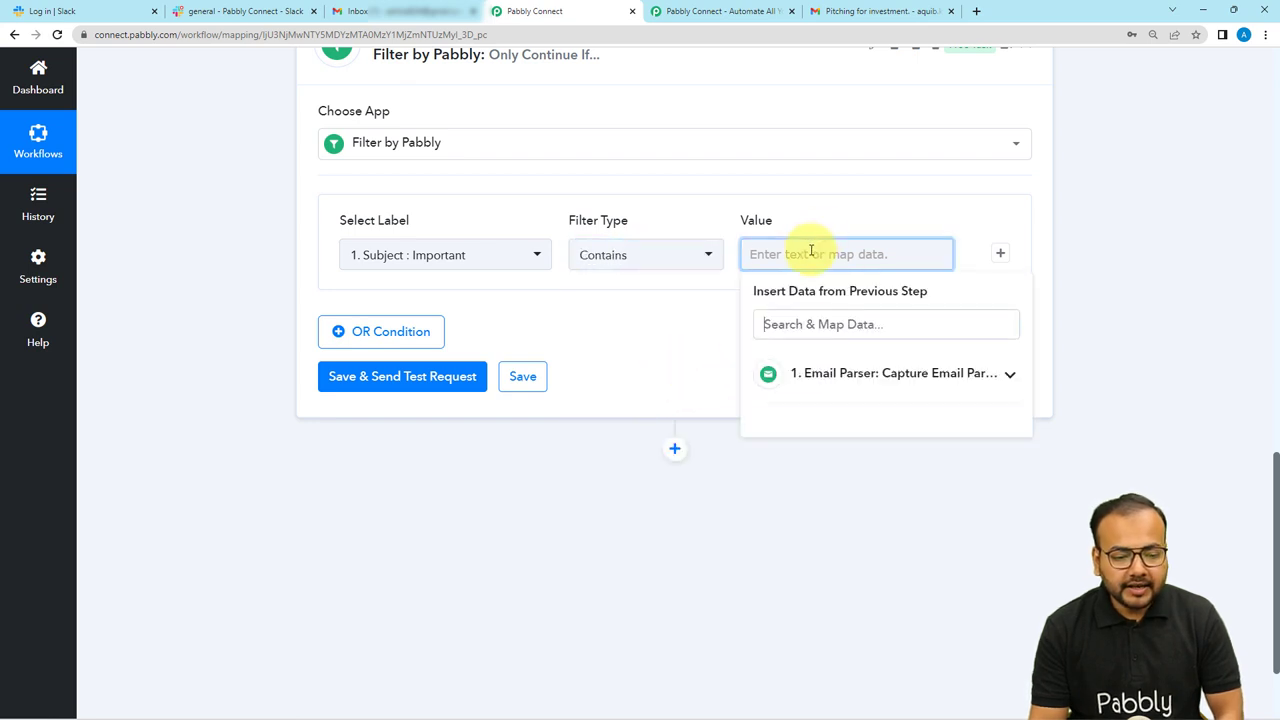
pyautogui.write('Important')
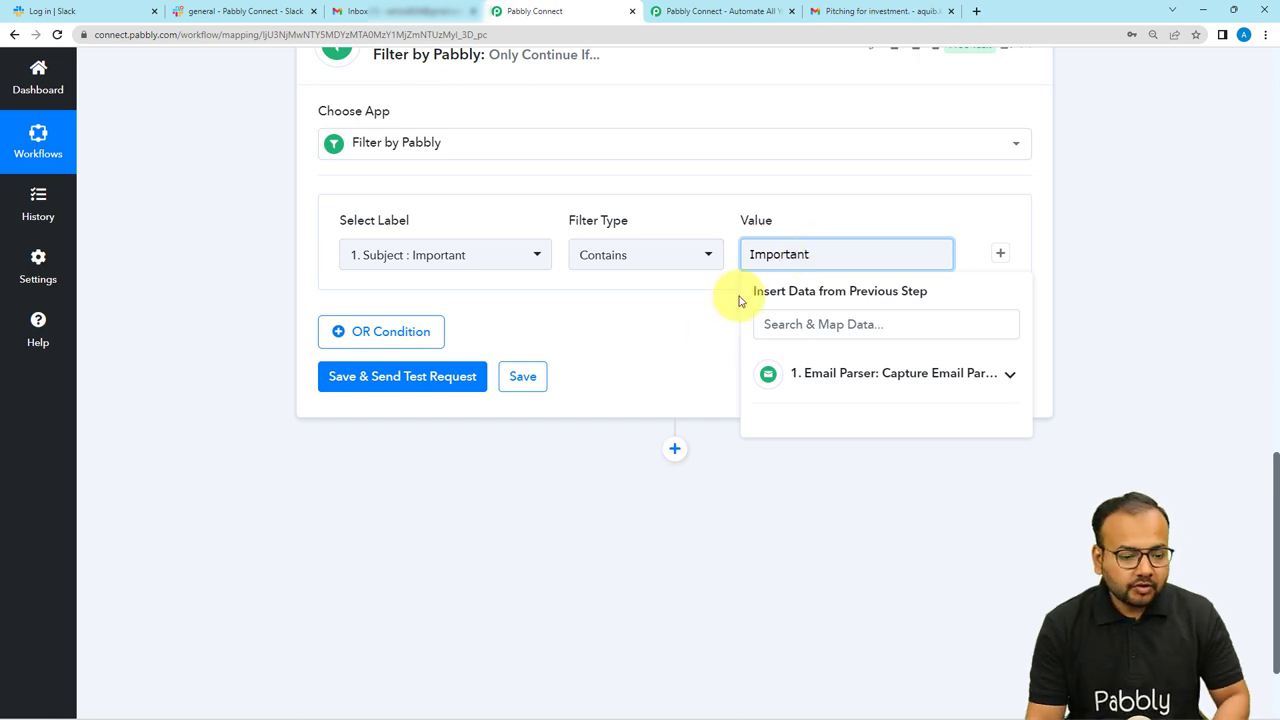
pyautogui.click(706, 334)
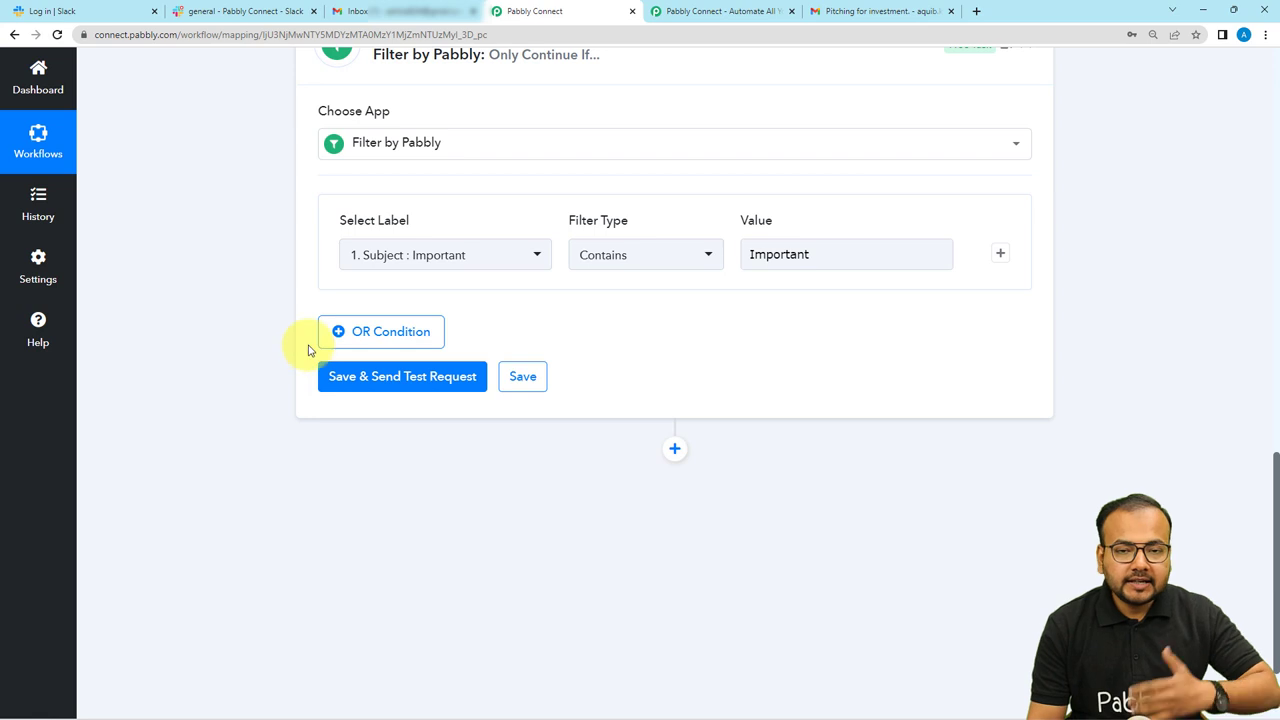
pyautogui.click(358, 378)
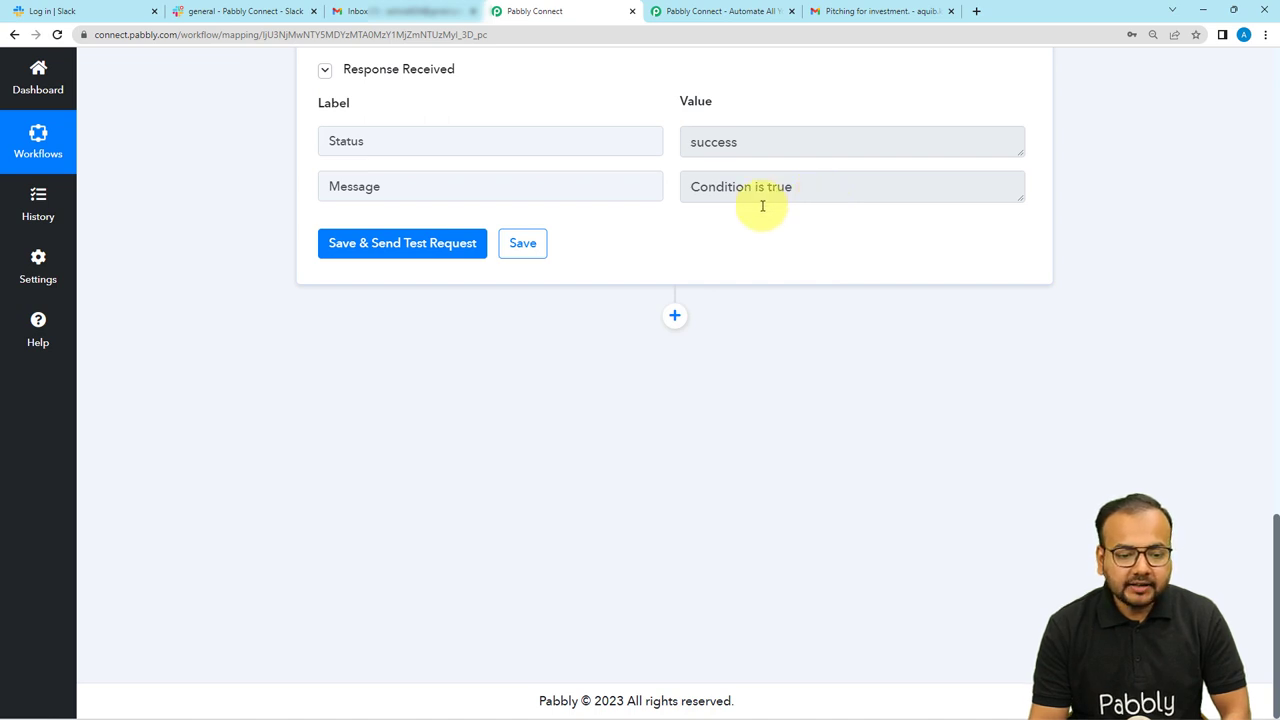
# - Add a Slack action step using Send Channel Message and bring up its account connection
pyautogui.click(674, 315)
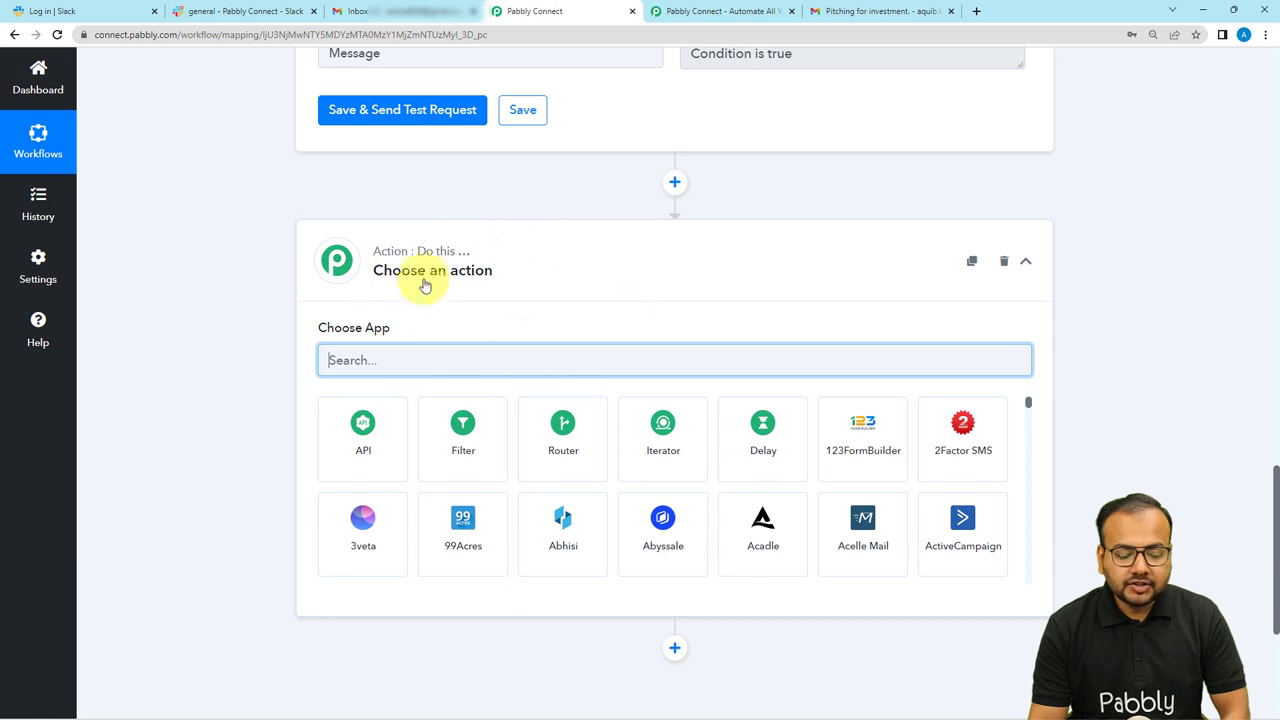
pyautogui.write('sla')
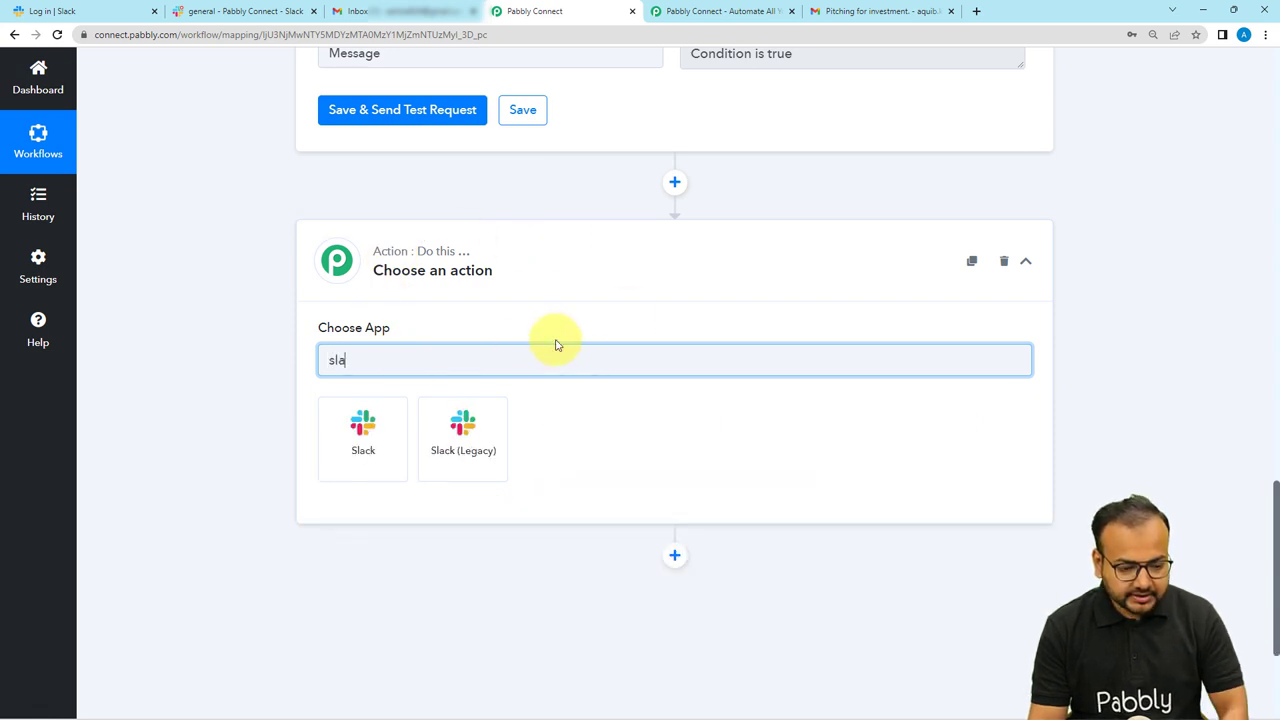
pyautogui.click(370, 447)
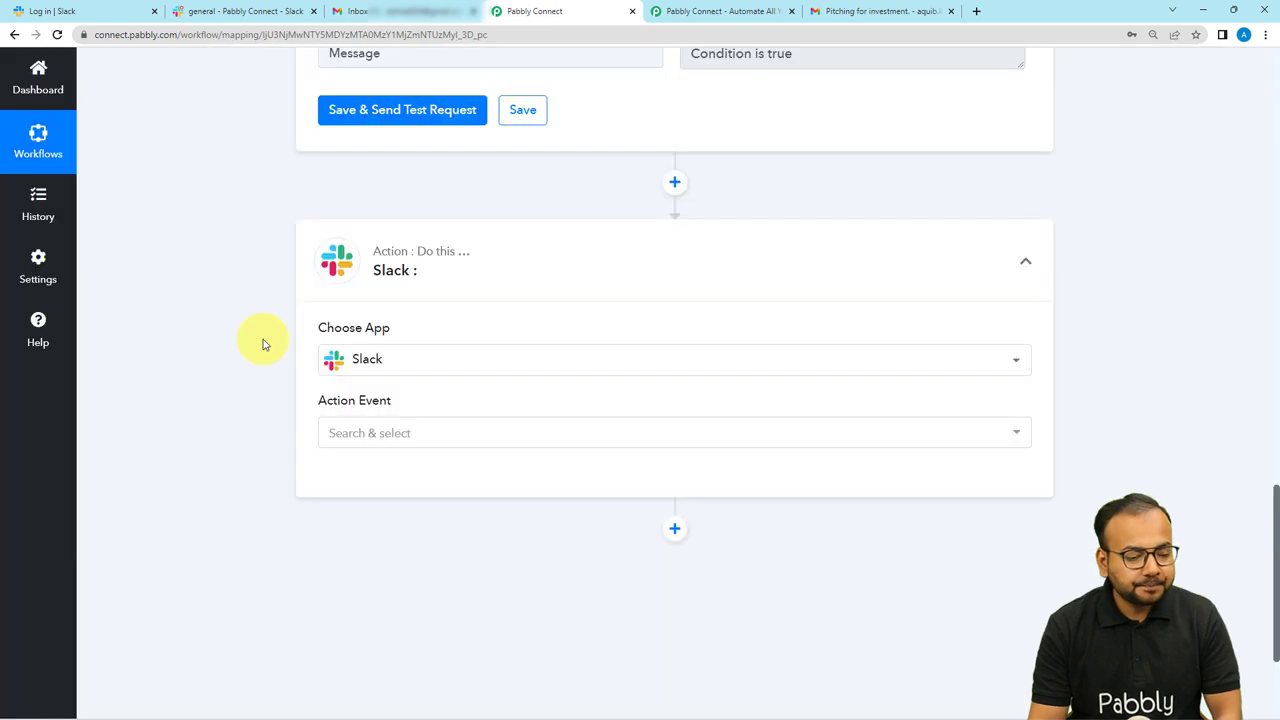
pyautogui.scroll(-2, 263, 344)
pyautogui.click(357, 232)
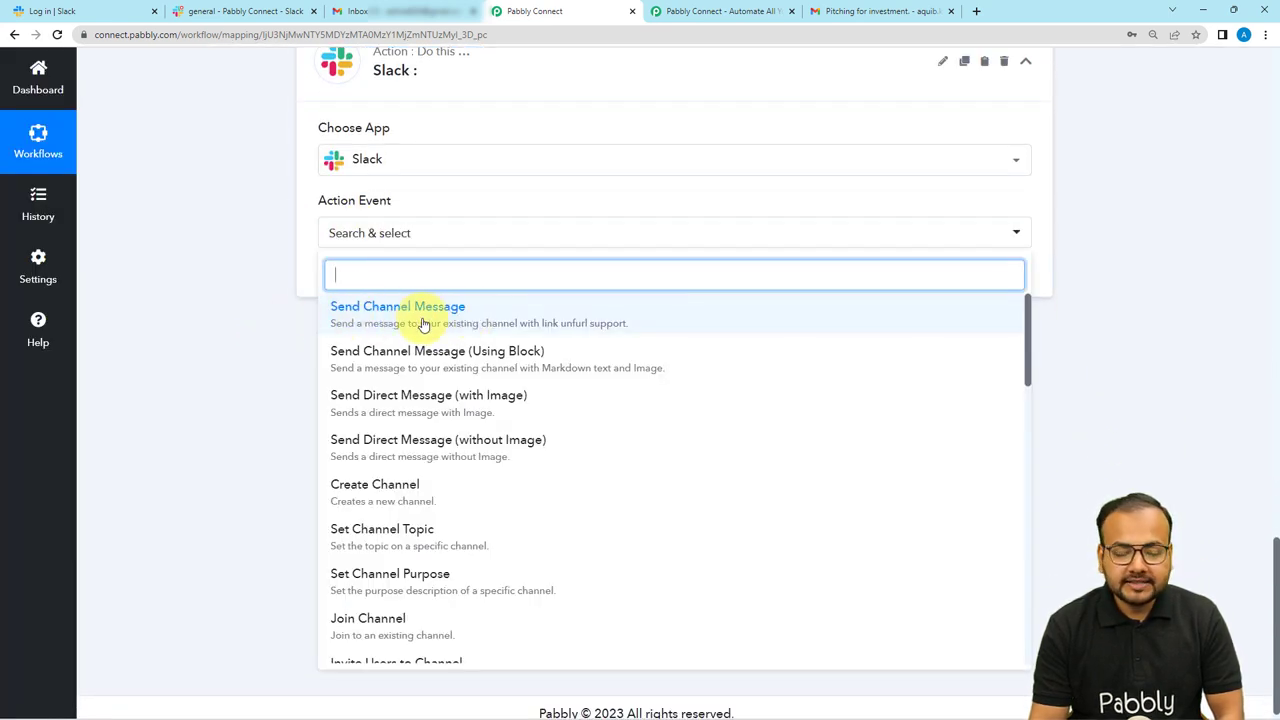
pyautogui.click(423, 323)
pyautogui.click(355, 279)
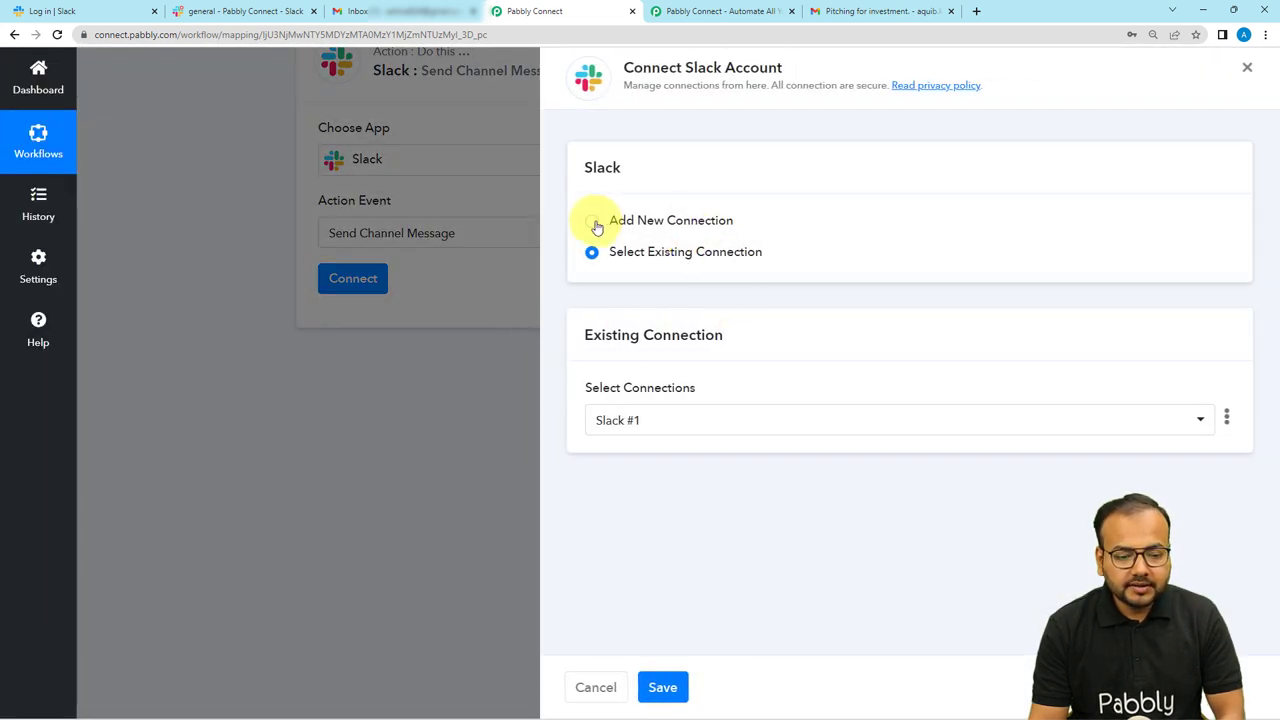
# - Choose Add New Connection and Connect With Slack to reach the token-type prompt
pyautogui.click(593, 222)
pyautogui.click(651, 397)
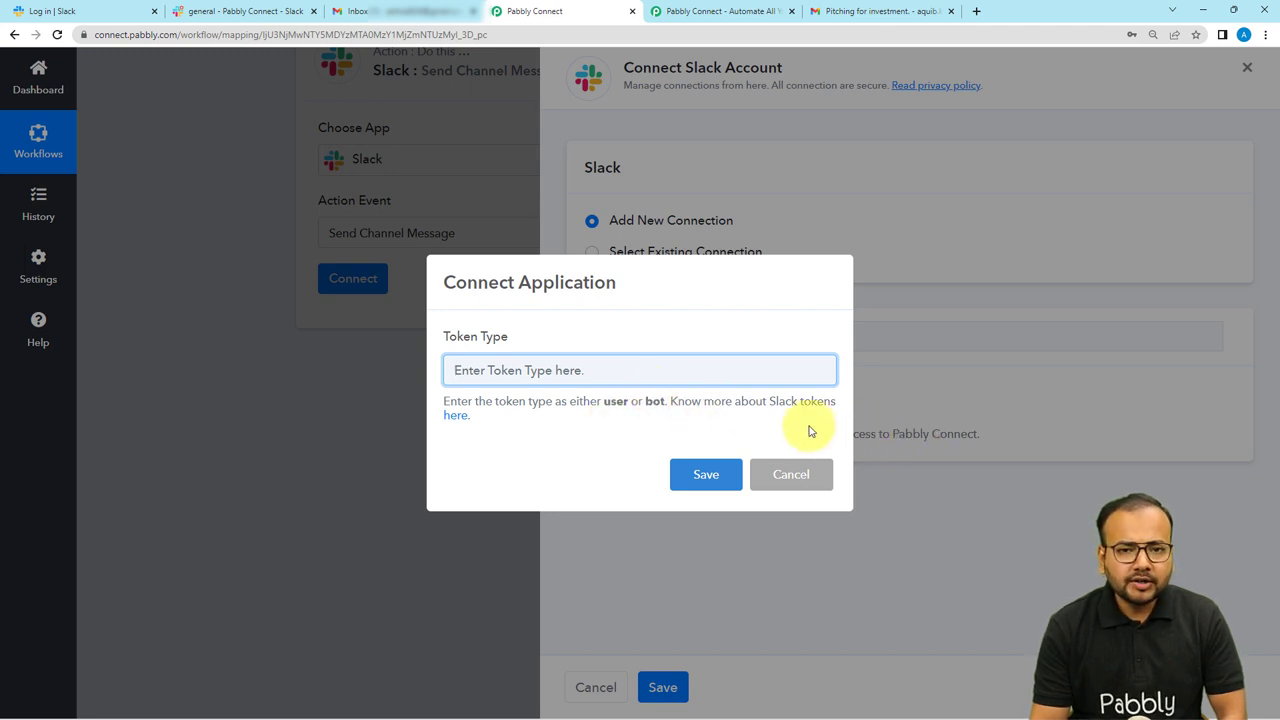
# - Read the forum thread on Slack user versus bot token permissions, then return to Pabbly Connect
pyautogui.click(457, 417)
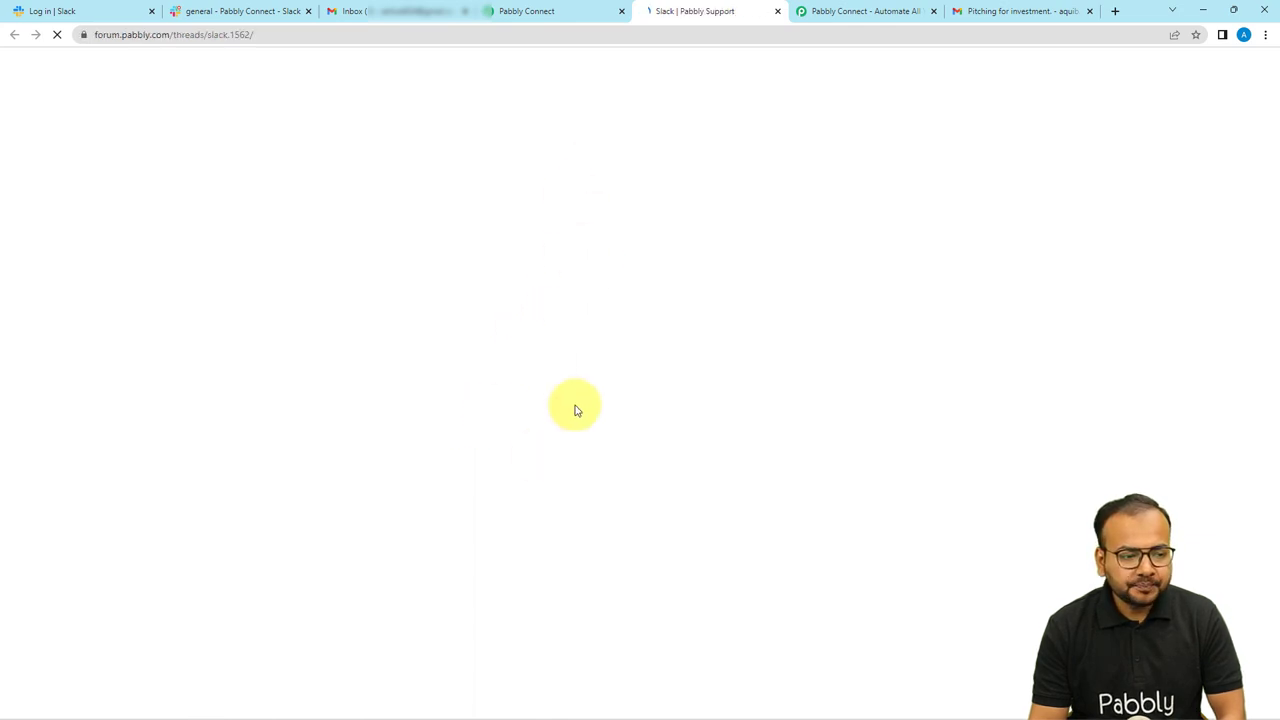
pyautogui.scroll(-5, 453, 328)
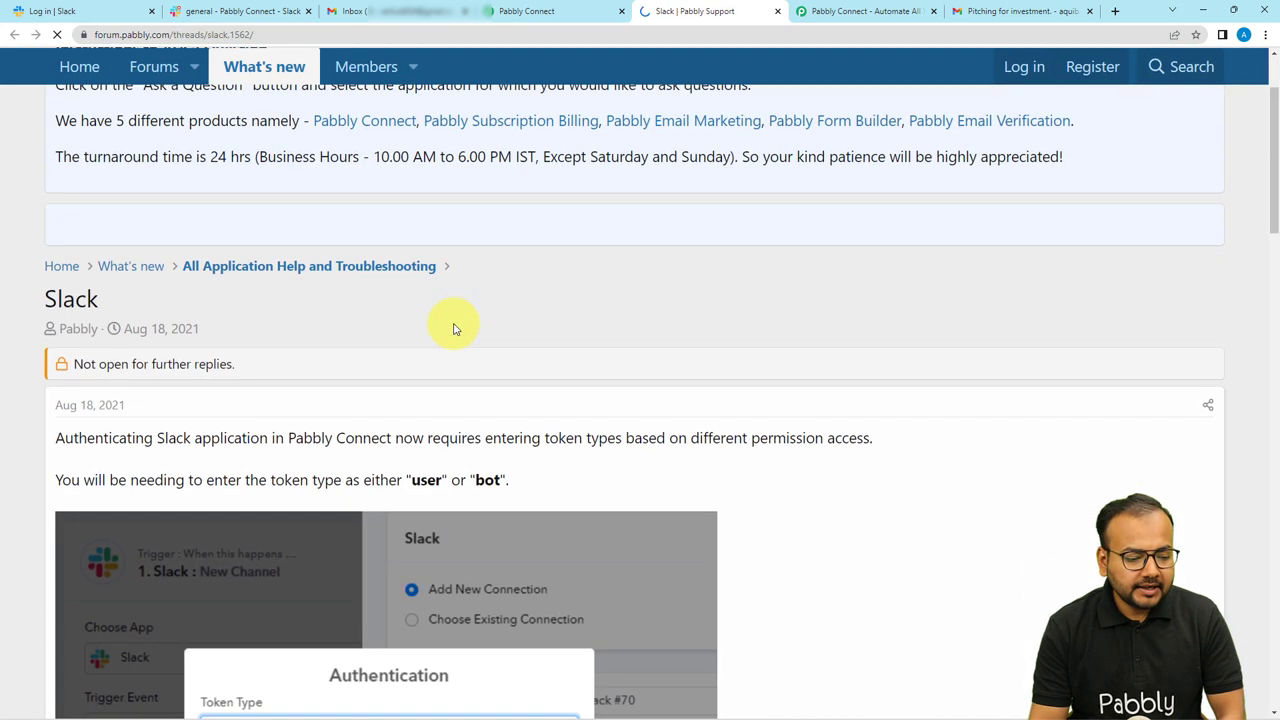
pyautogui.scroll(-3, 453, 328)
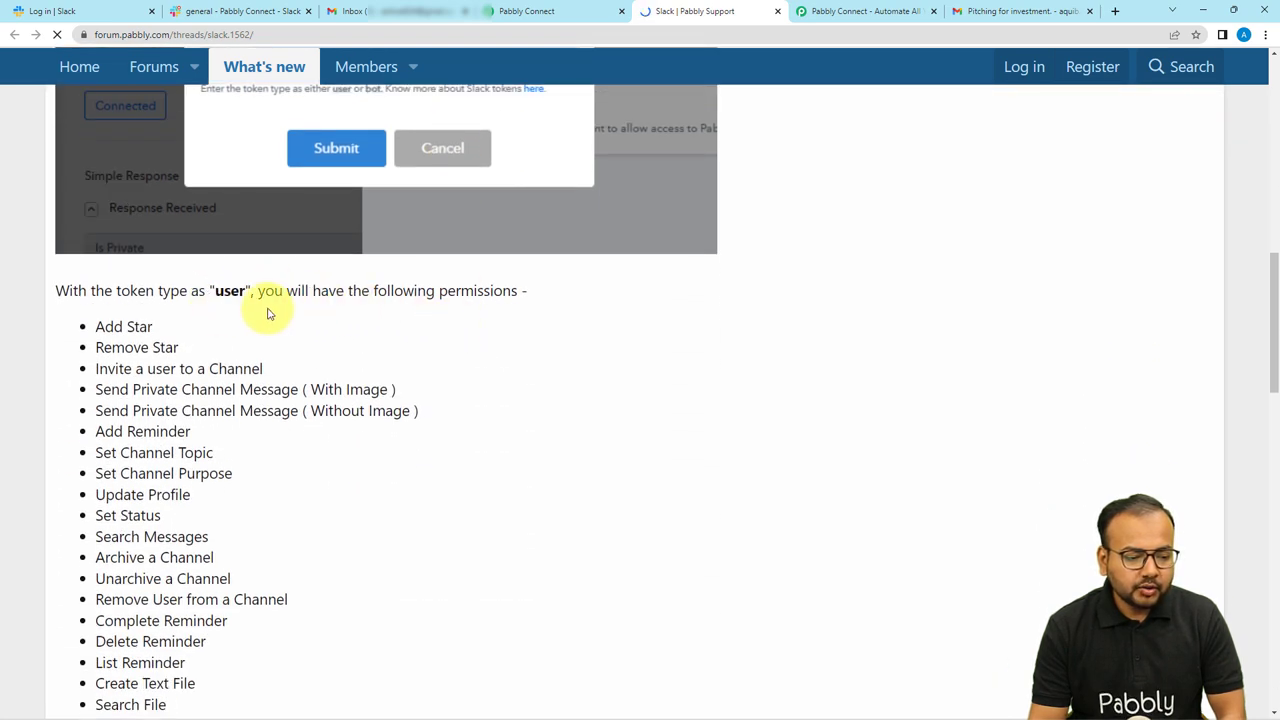
pyautogui.scroll(-10, 267, 313)
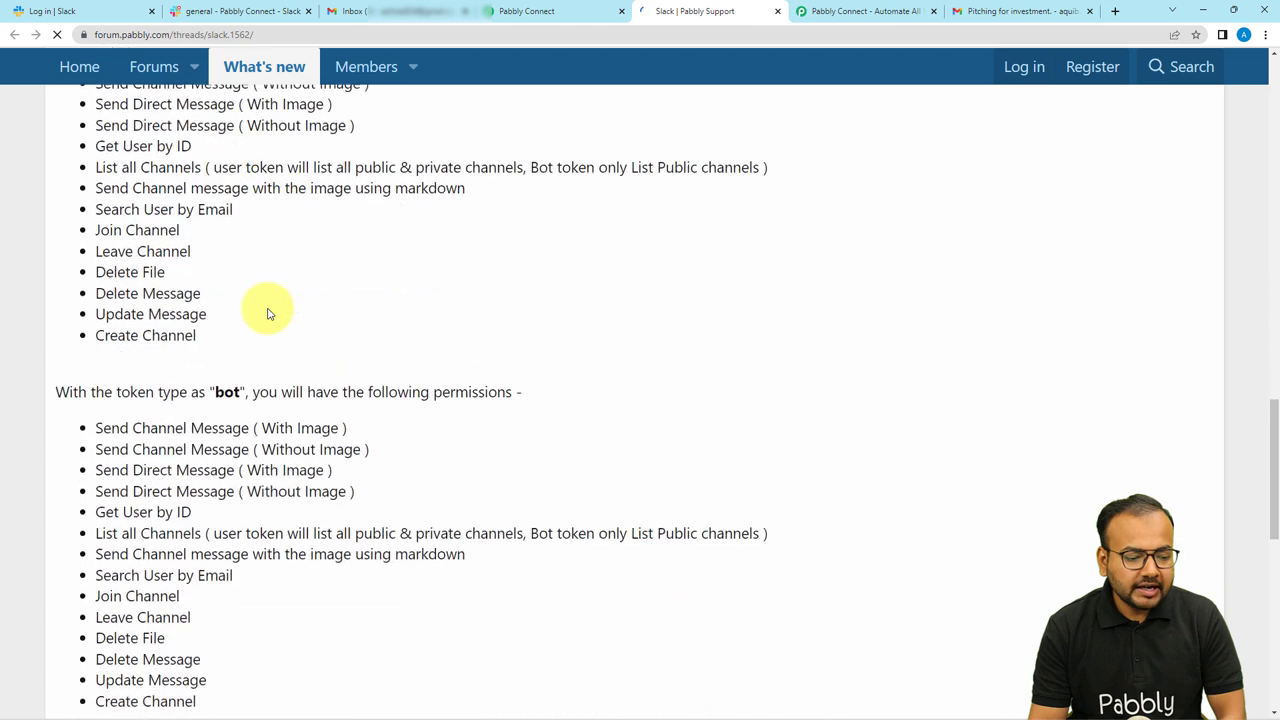
pyautogui.click(543, 11)
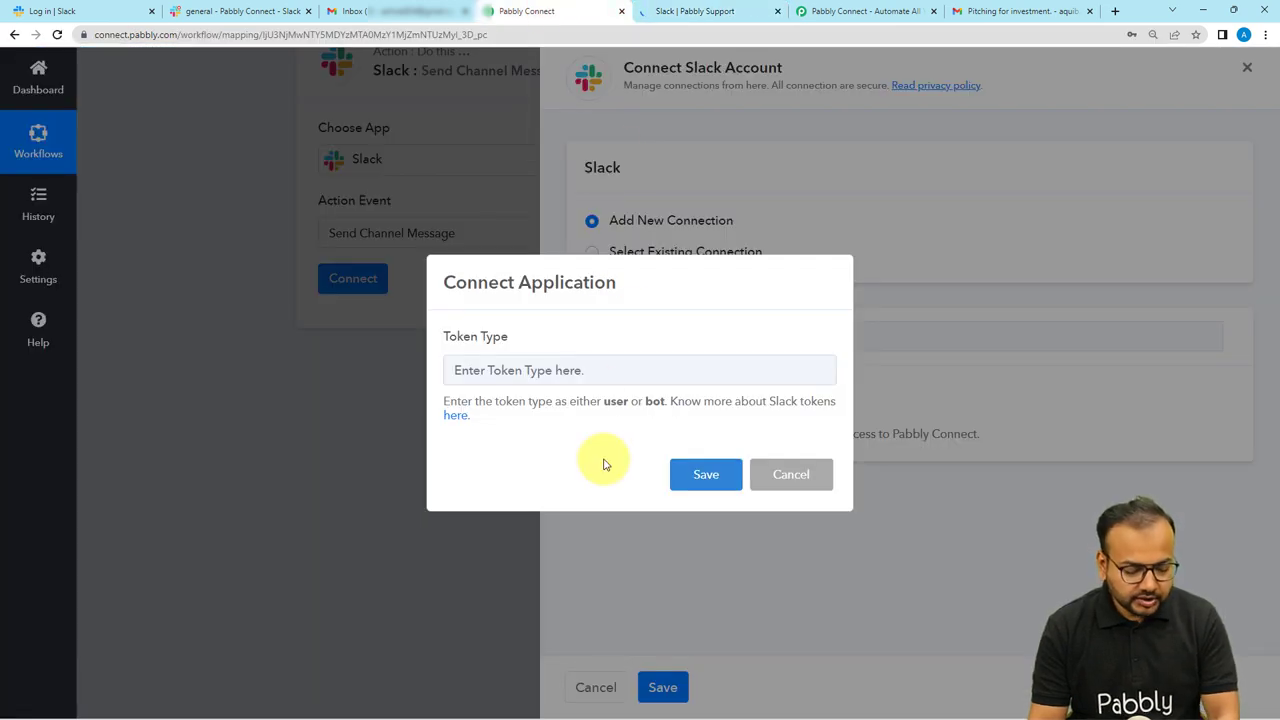
# - Save 'user' as the token type and allow Pabbly Connect access to the Slack workspace
pyautogui.click(601, 364)
pyautogui.write('user')
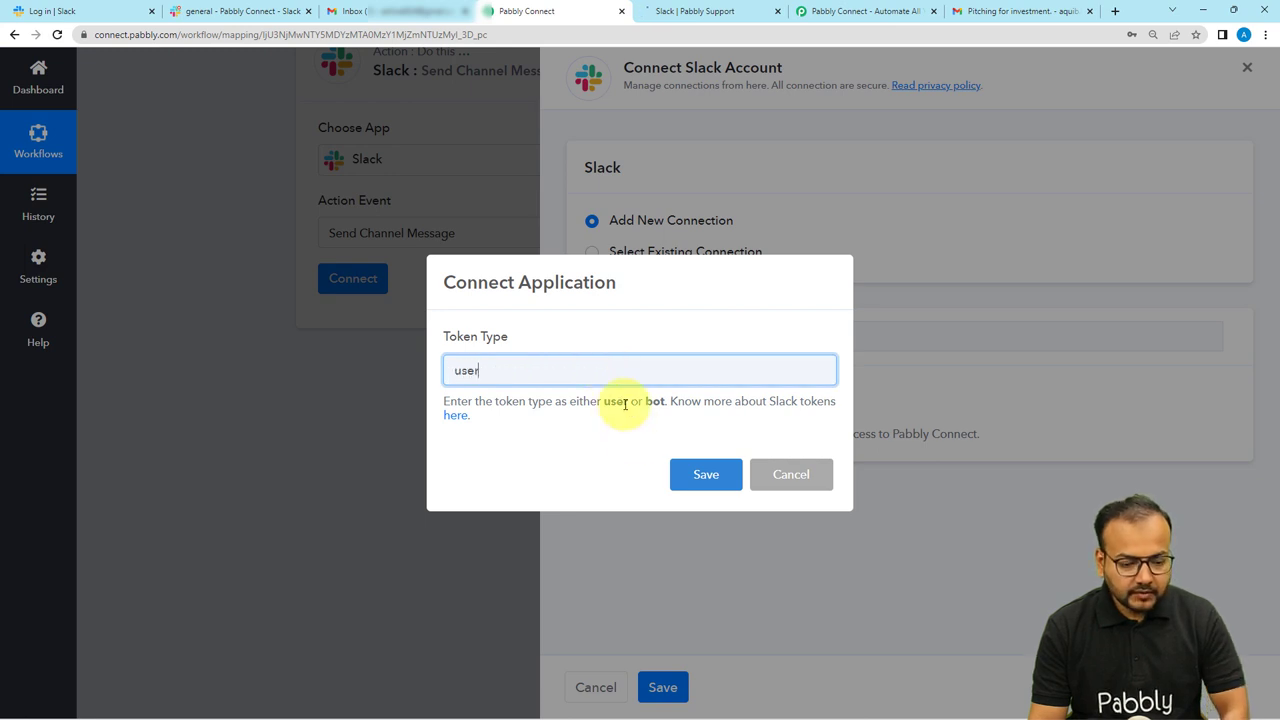
pyautogui.click(700, 477)
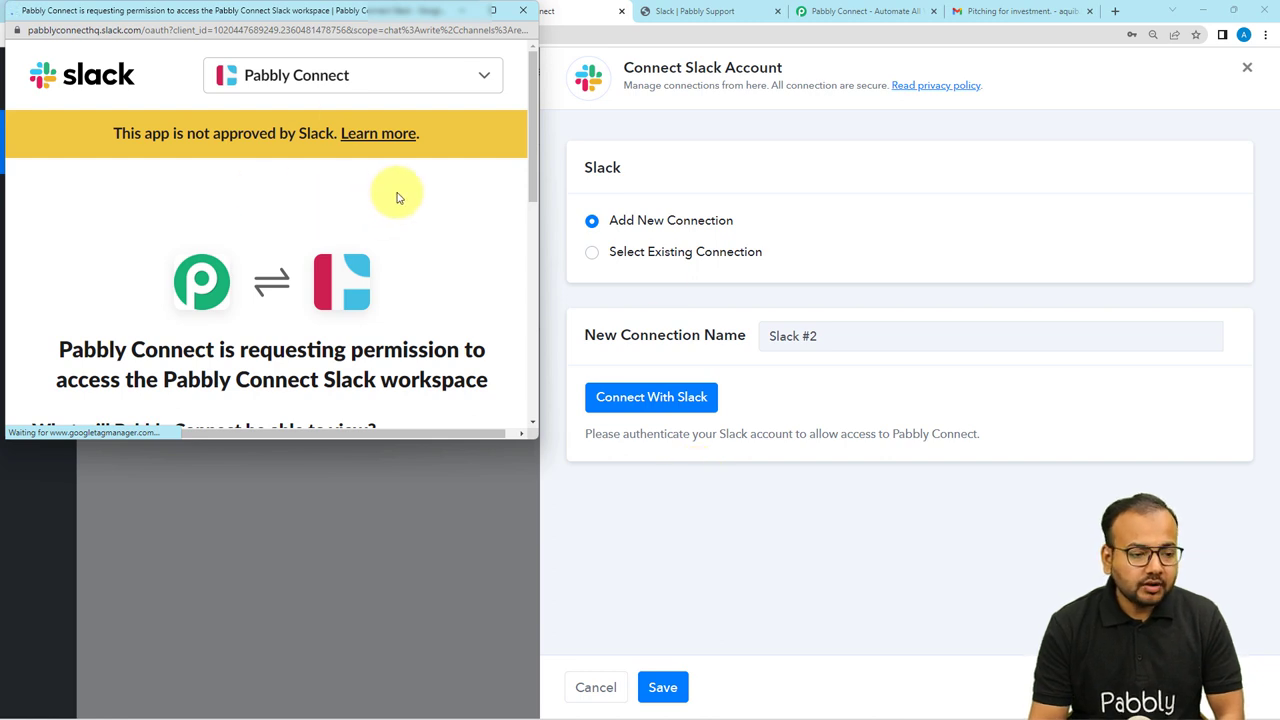
pyautogui.scroll(-3, 397, 197)
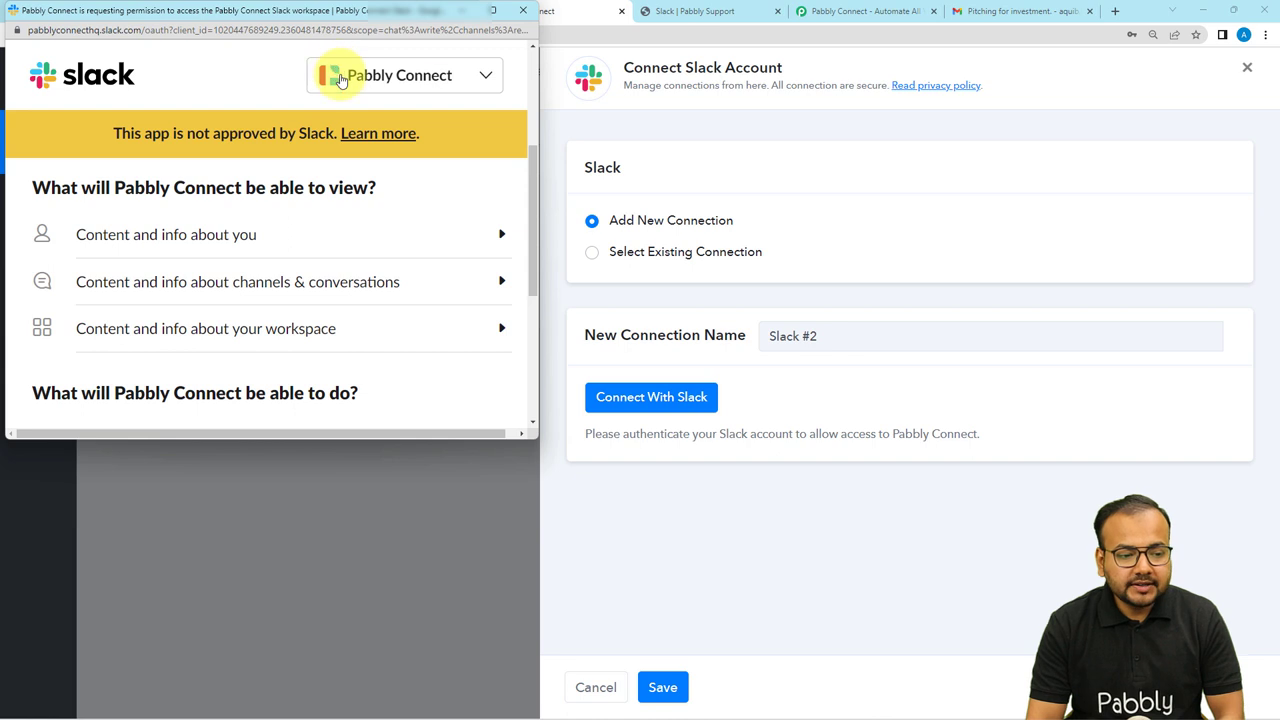
pyautogui.scroll(-5, 284, 243)
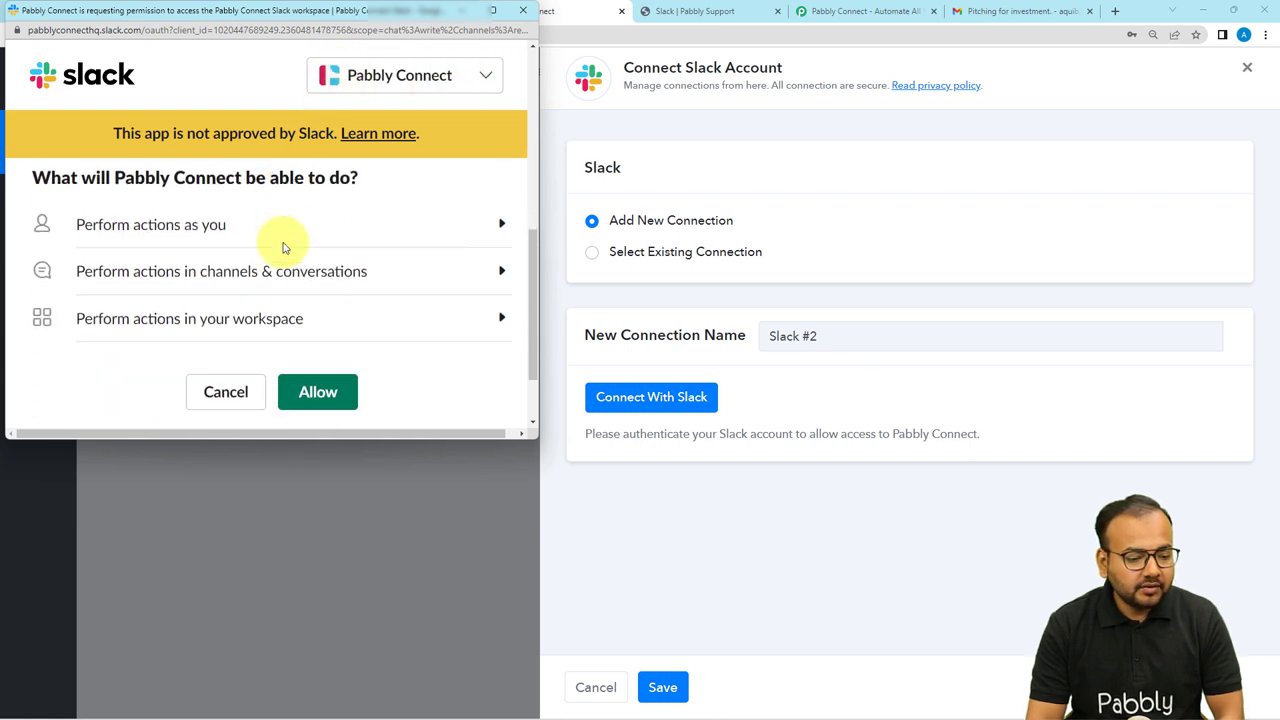
pyautogui.click(318, 297)
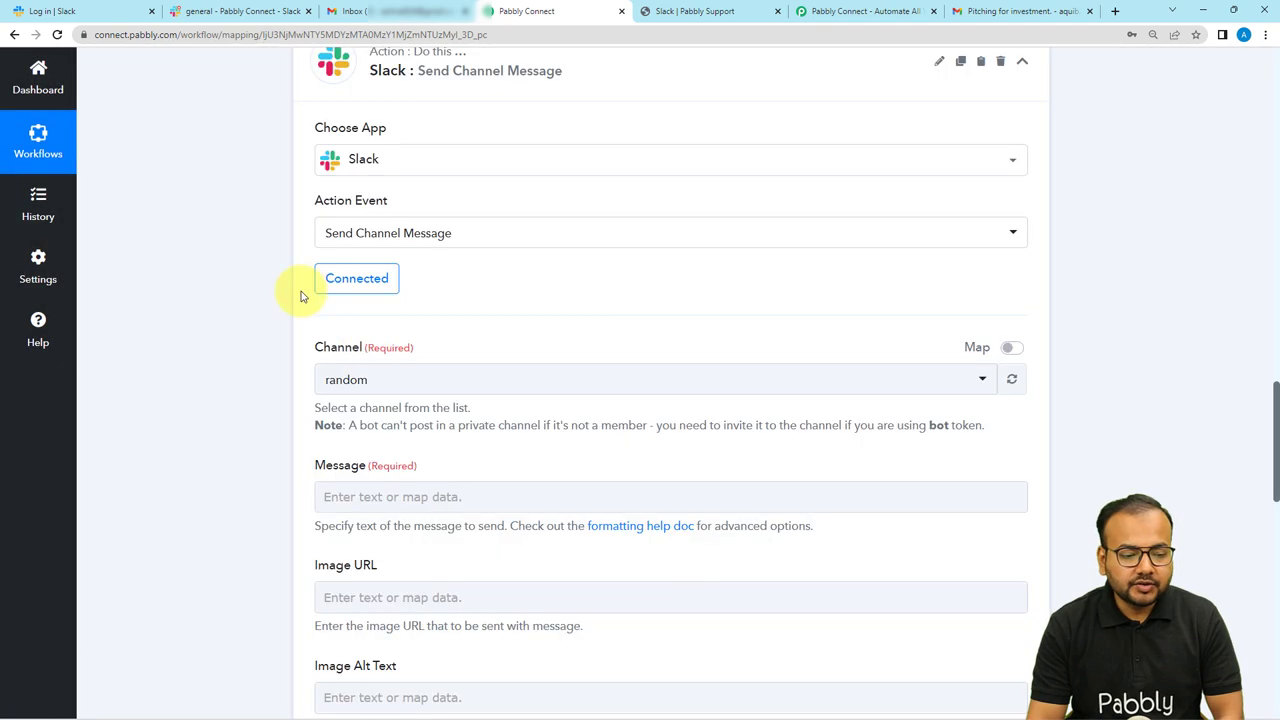
# - Check the Slack workspace's channels, then set the message Channel to general
pyautogui.scroll(-1, 405, 320)
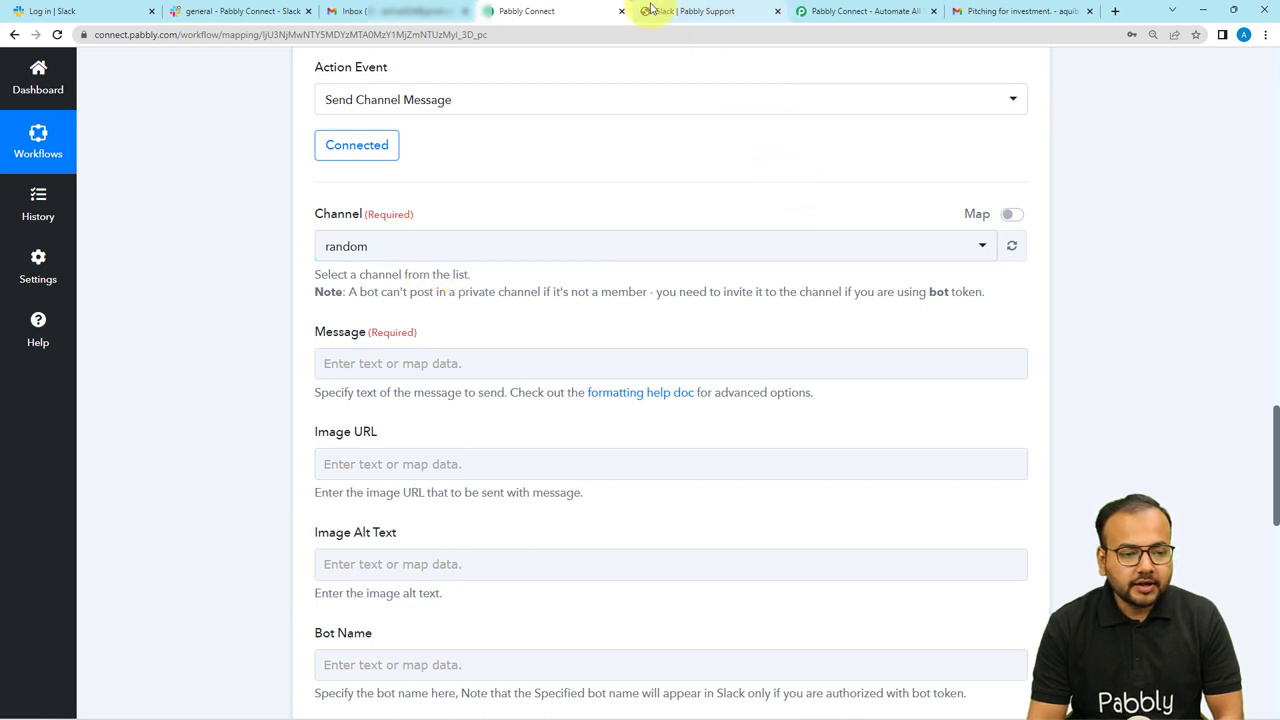
pyautogui.click(230, 10)
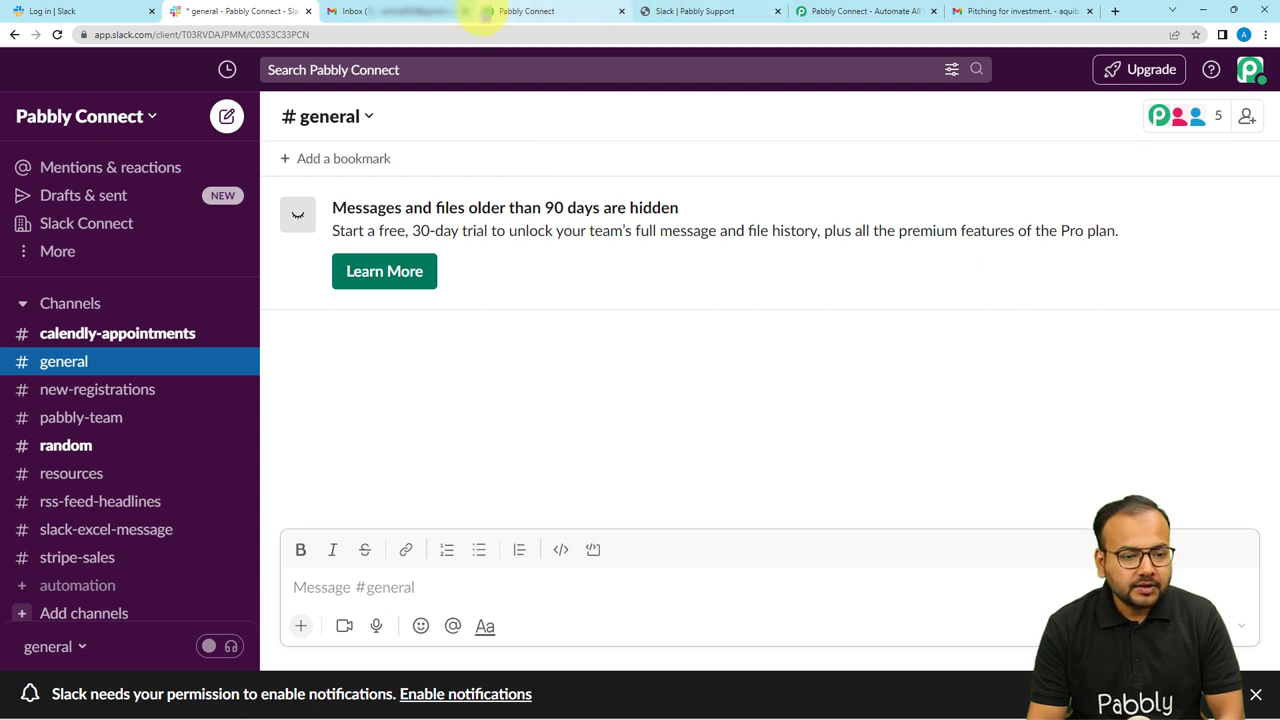
pyautogui.click(512, 12)
pyautogui.click(409, 248)
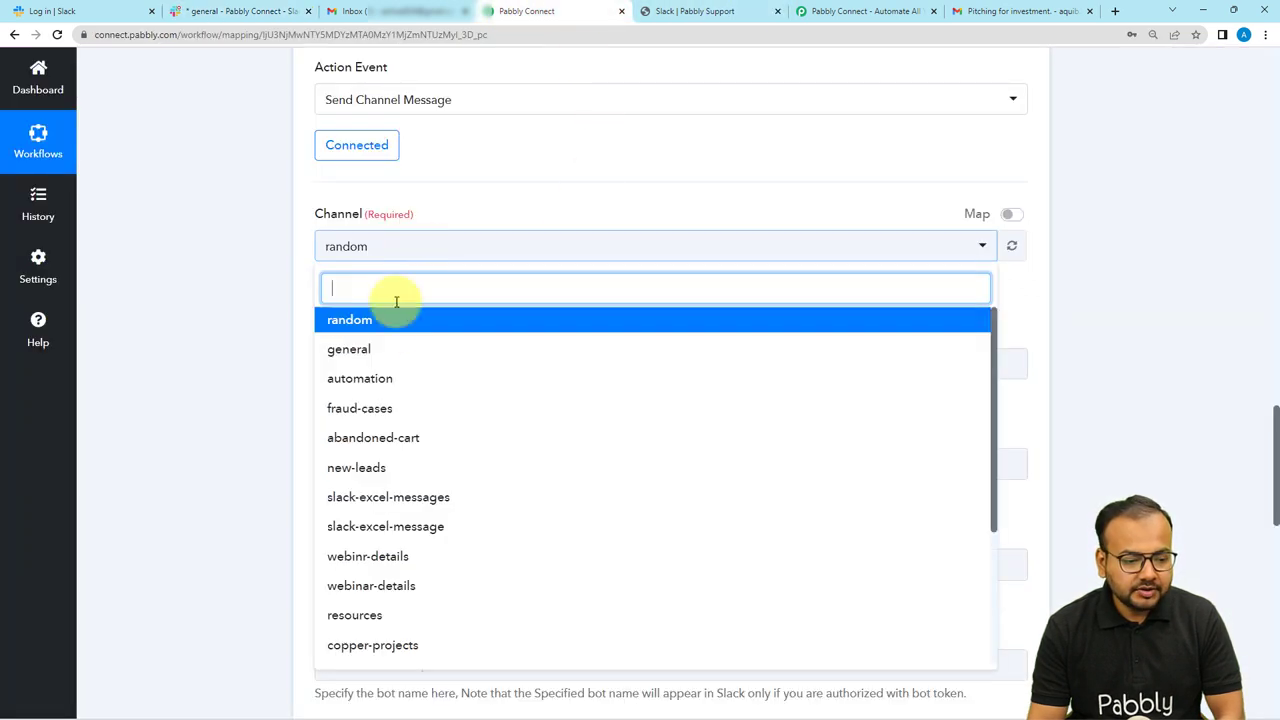
pyautogui.click(370, 355)
pyautogui.scroll(-3, 277, 286)
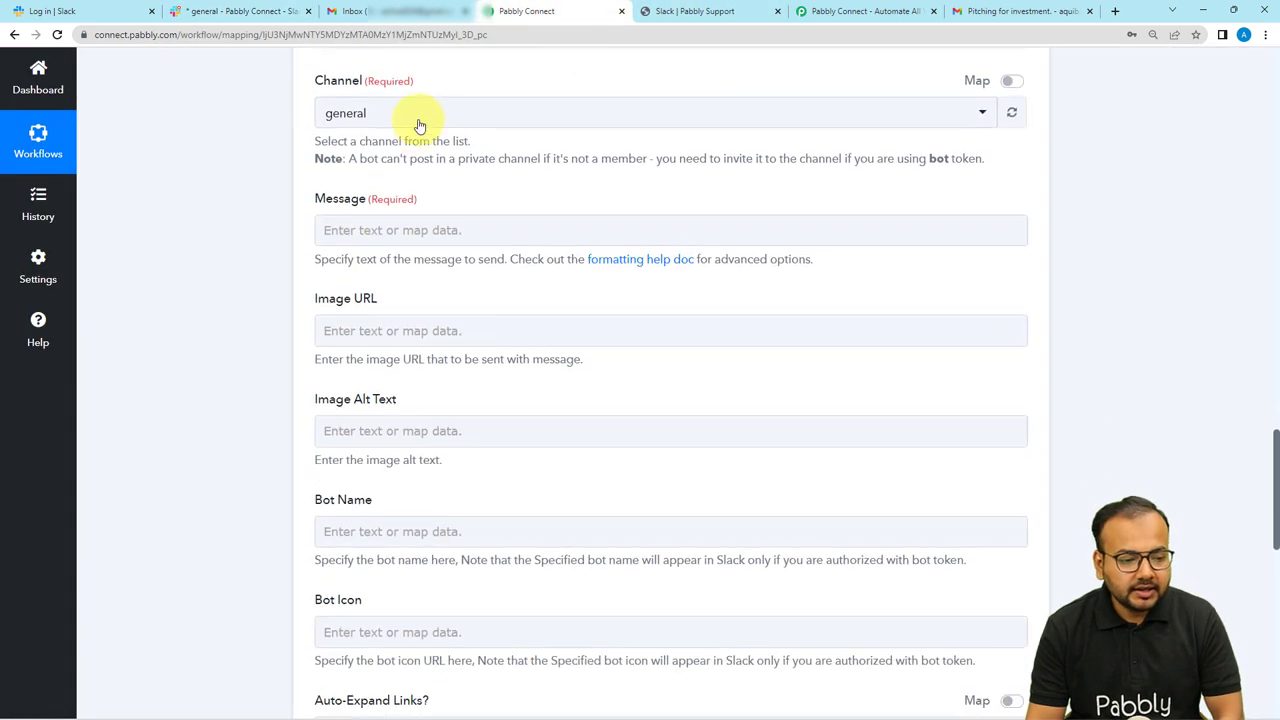
# - Write 'Hello team,' in the Message field followed by a blank line
pyautogui.click(420, 232)
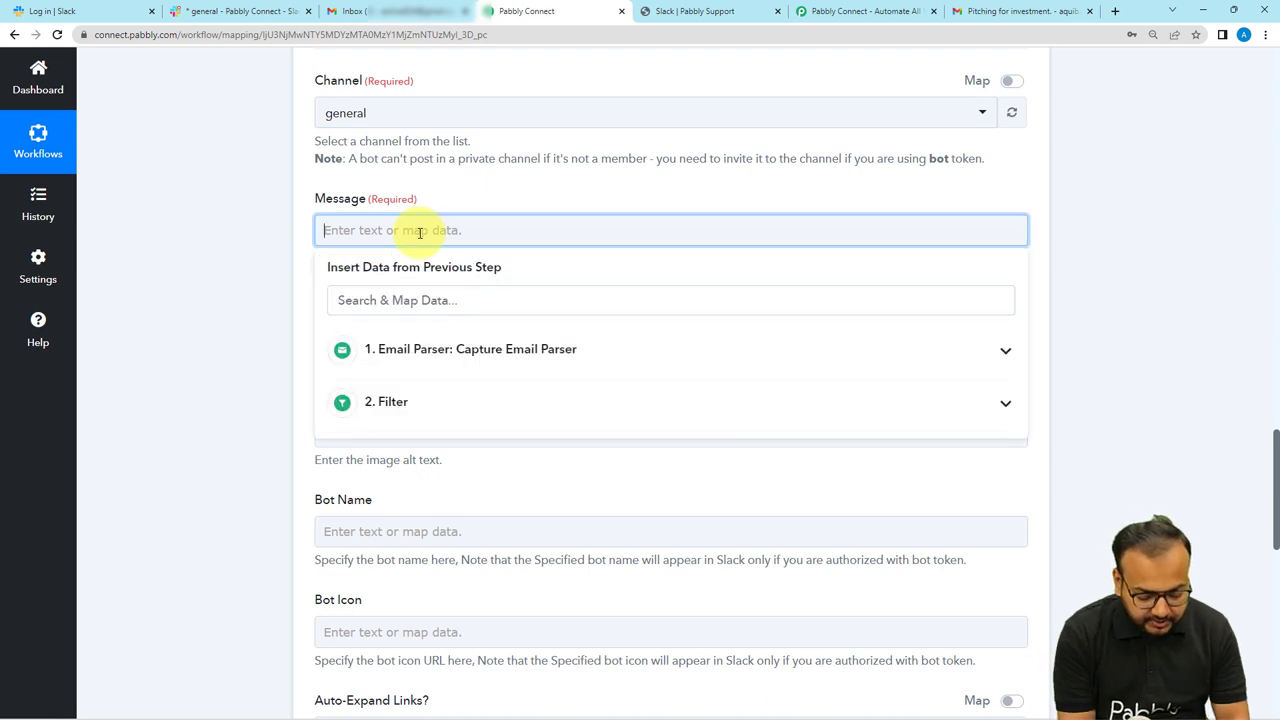
pyautogui.write('Hello tea')
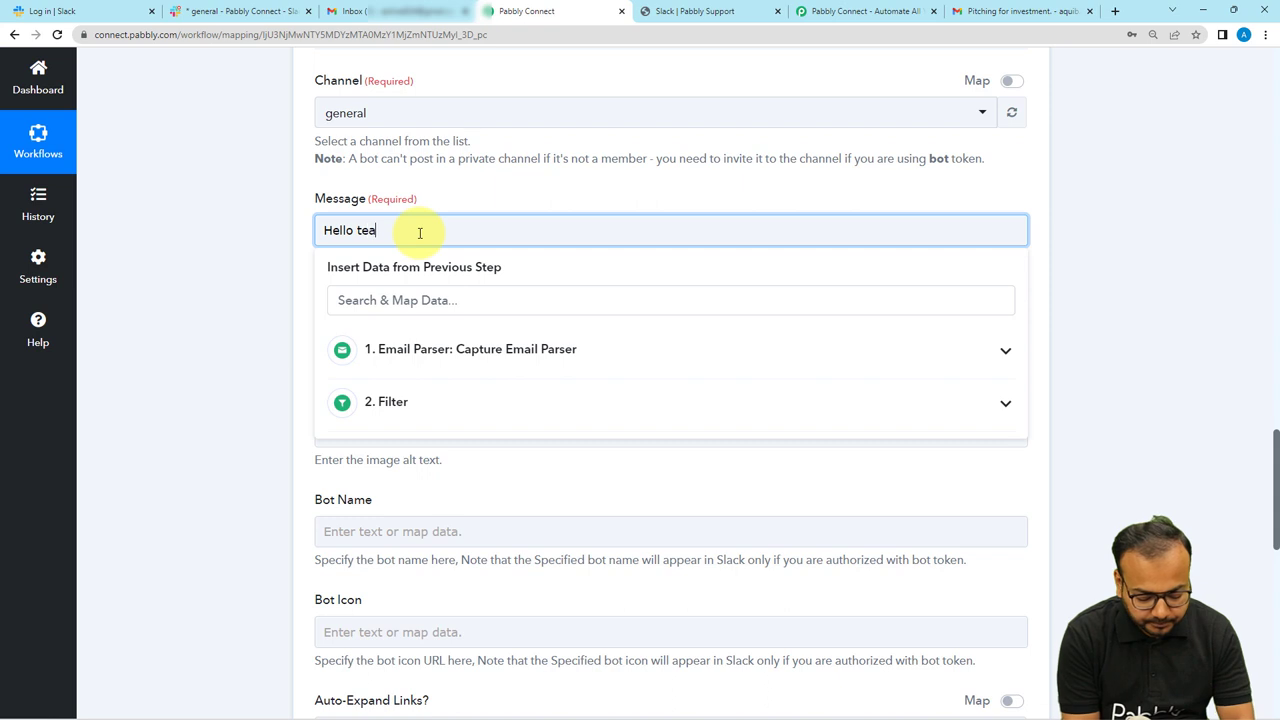
pyautogui.write('m,')
pyautogui.press('Return')
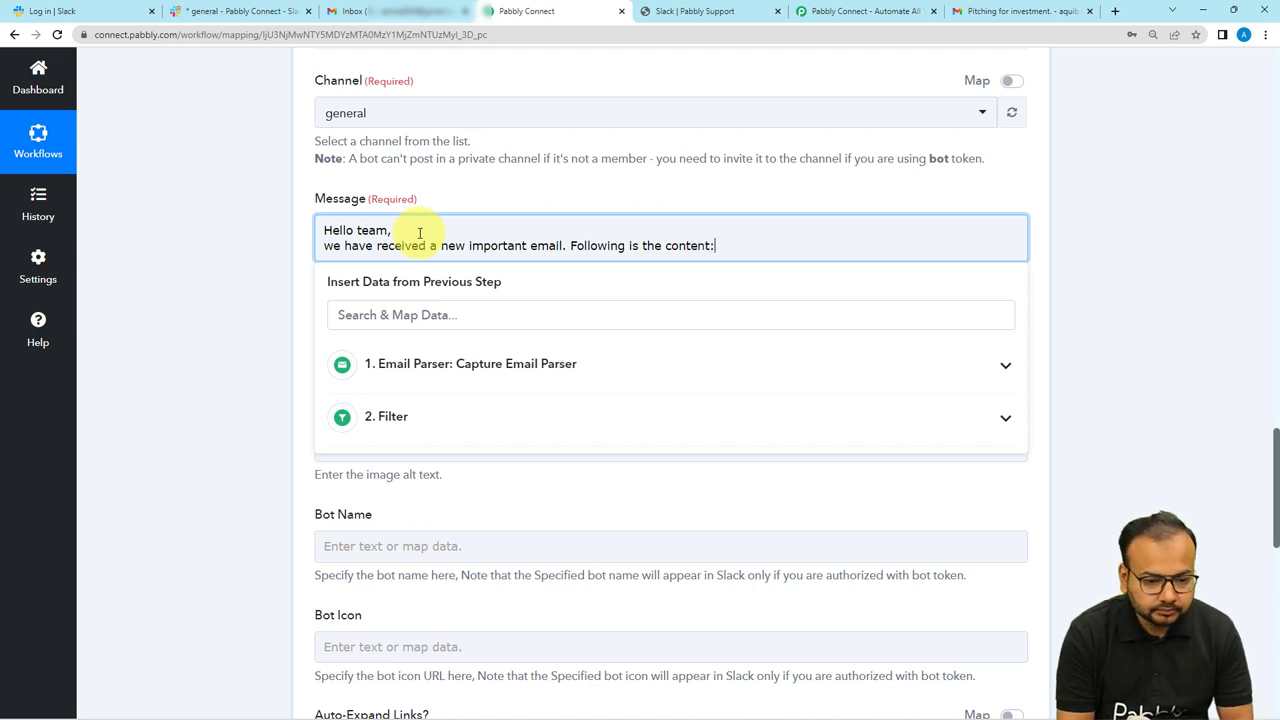
pyautogui.press('Return')
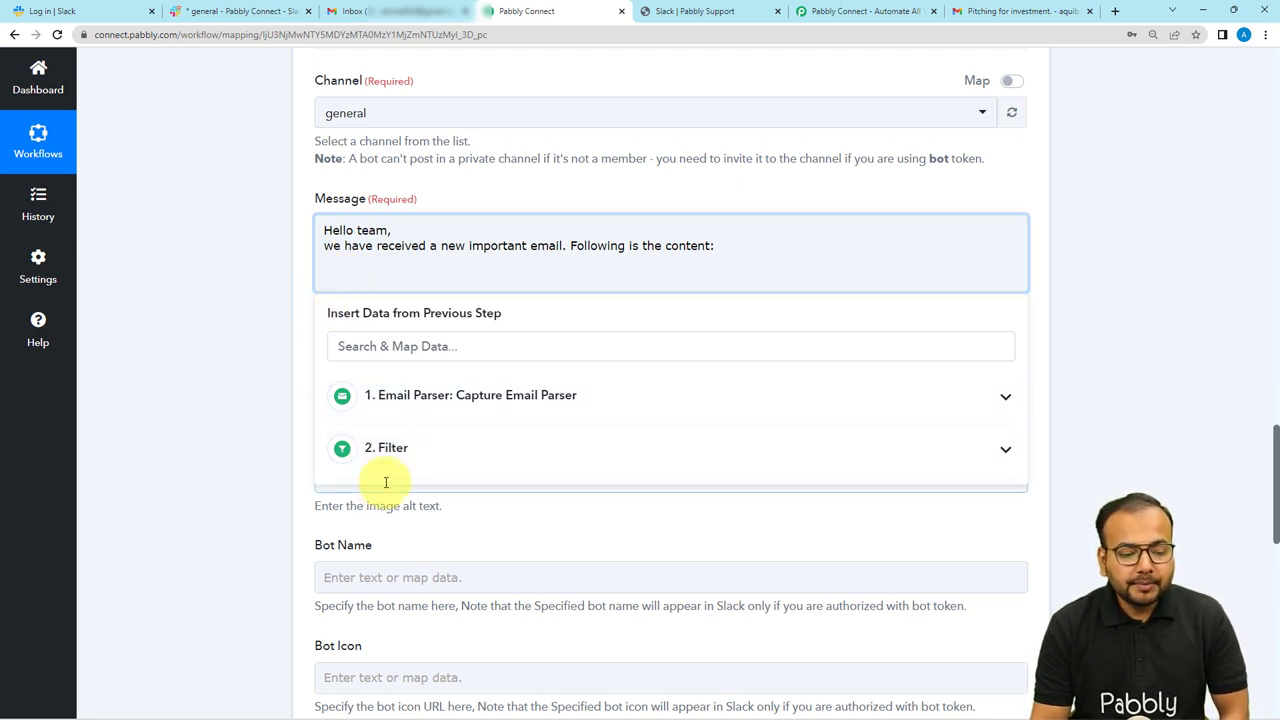
pyautogui.press('BackSpace')
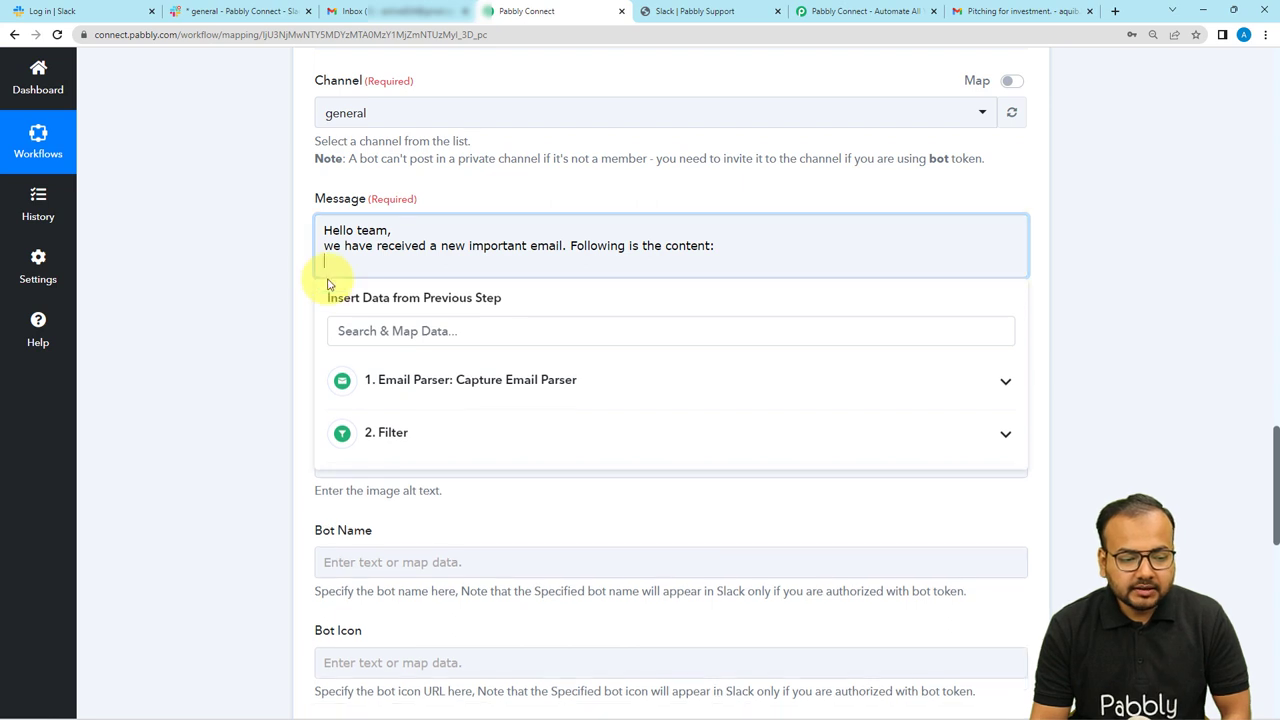
pyautogui.press('Return')
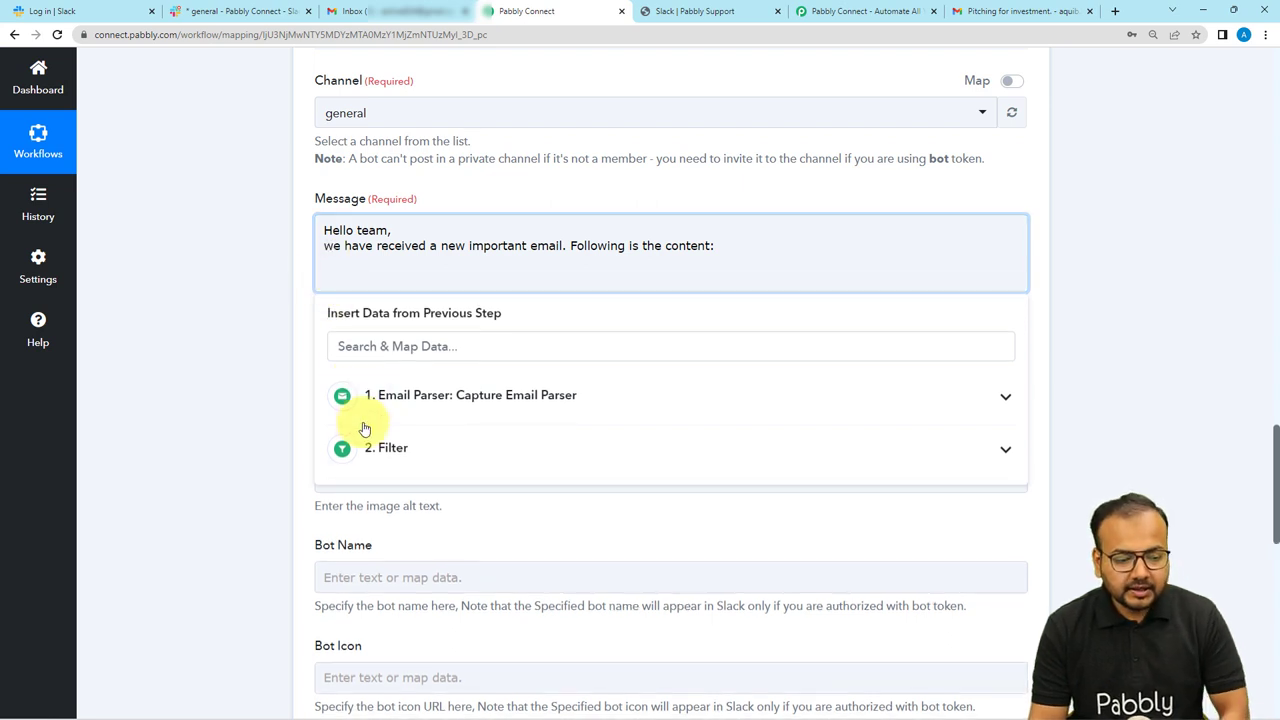
# - Insert the Email Parser's Body Text into the message
pyautogui.click(416, 401)
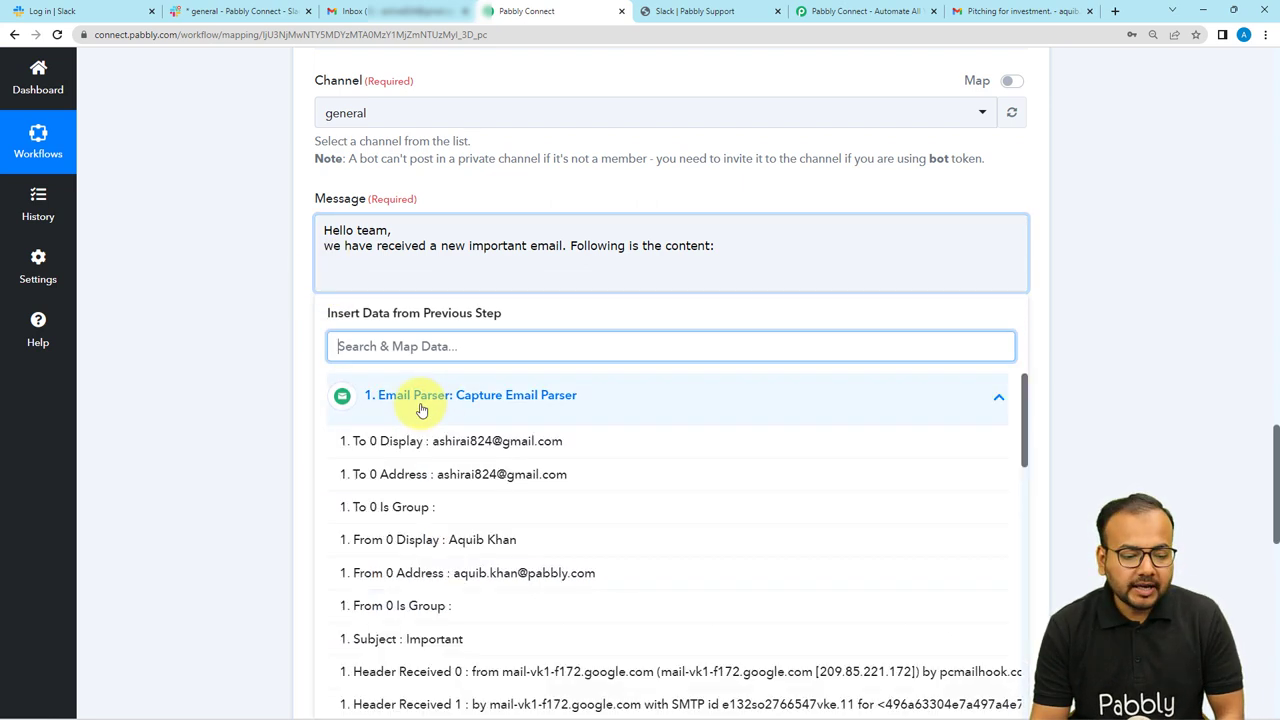
pyautogui.write('bo')
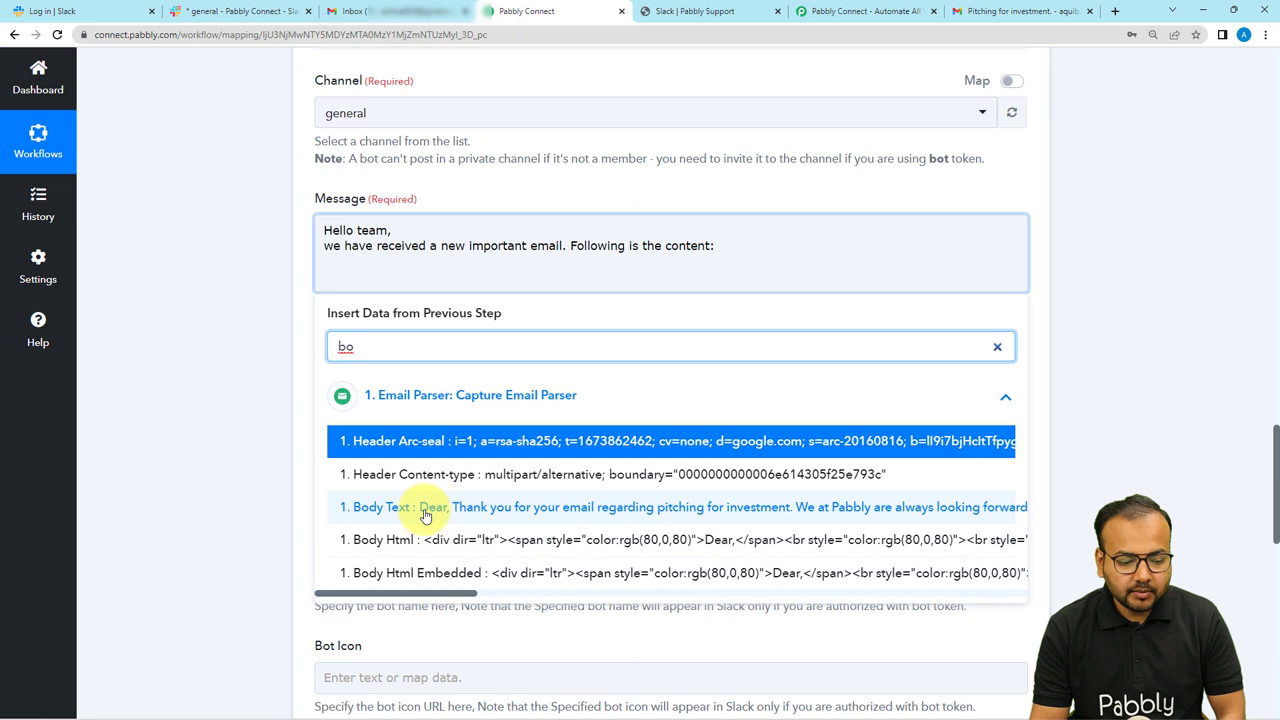
pyautogui.click(425, 510)
pyautogui.click(240, 400)
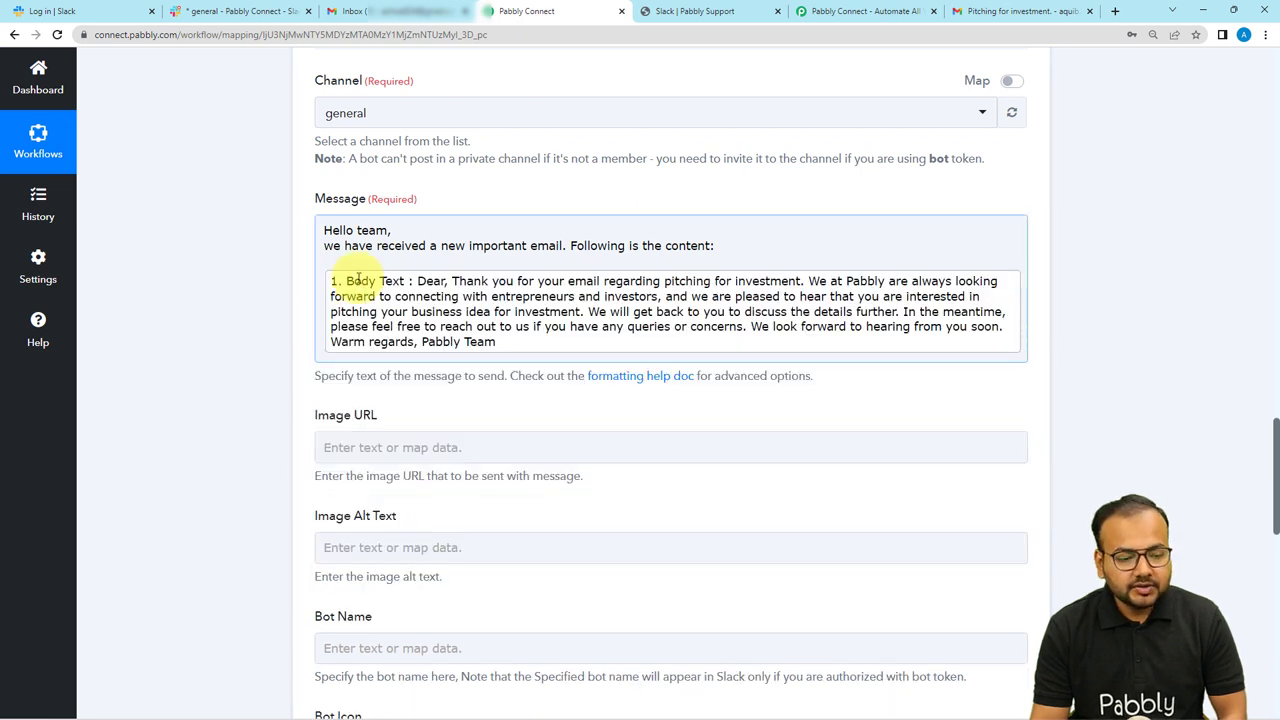
pyautogui.click(280, 323)
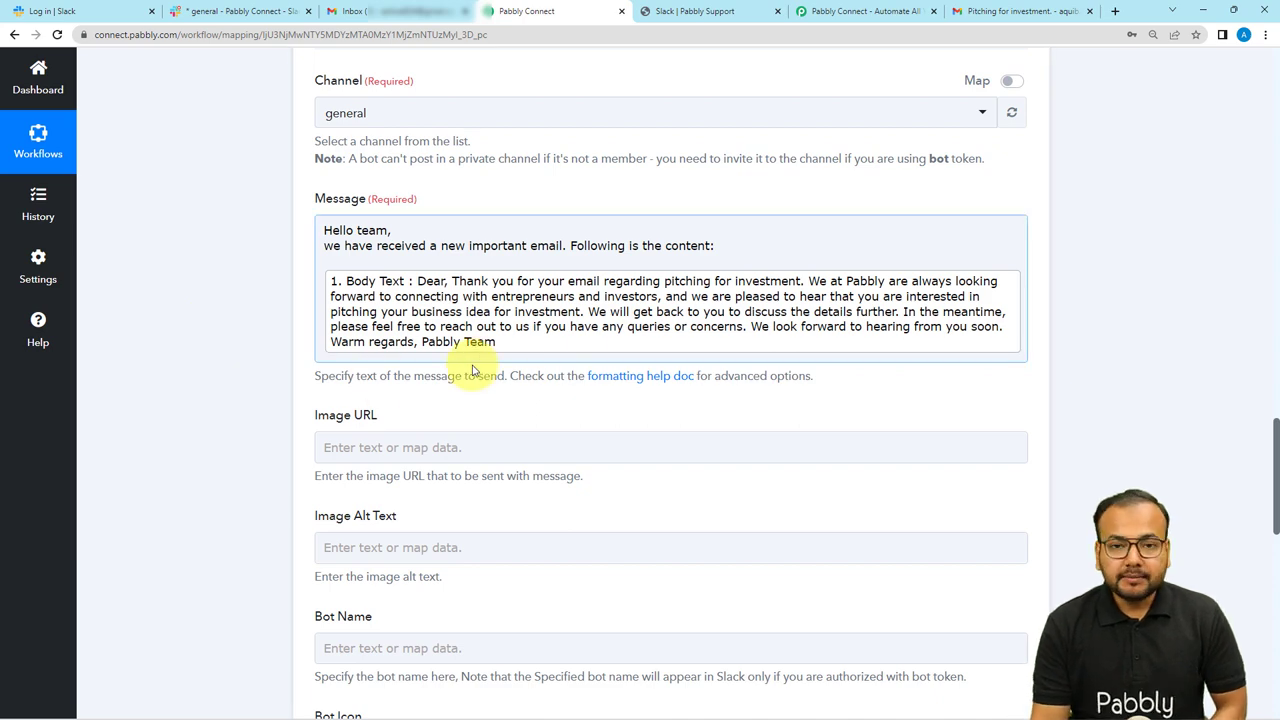
pyautogui.scroll(-1, 225, 410)
pyautogui.scroll(-4, 225, 410)
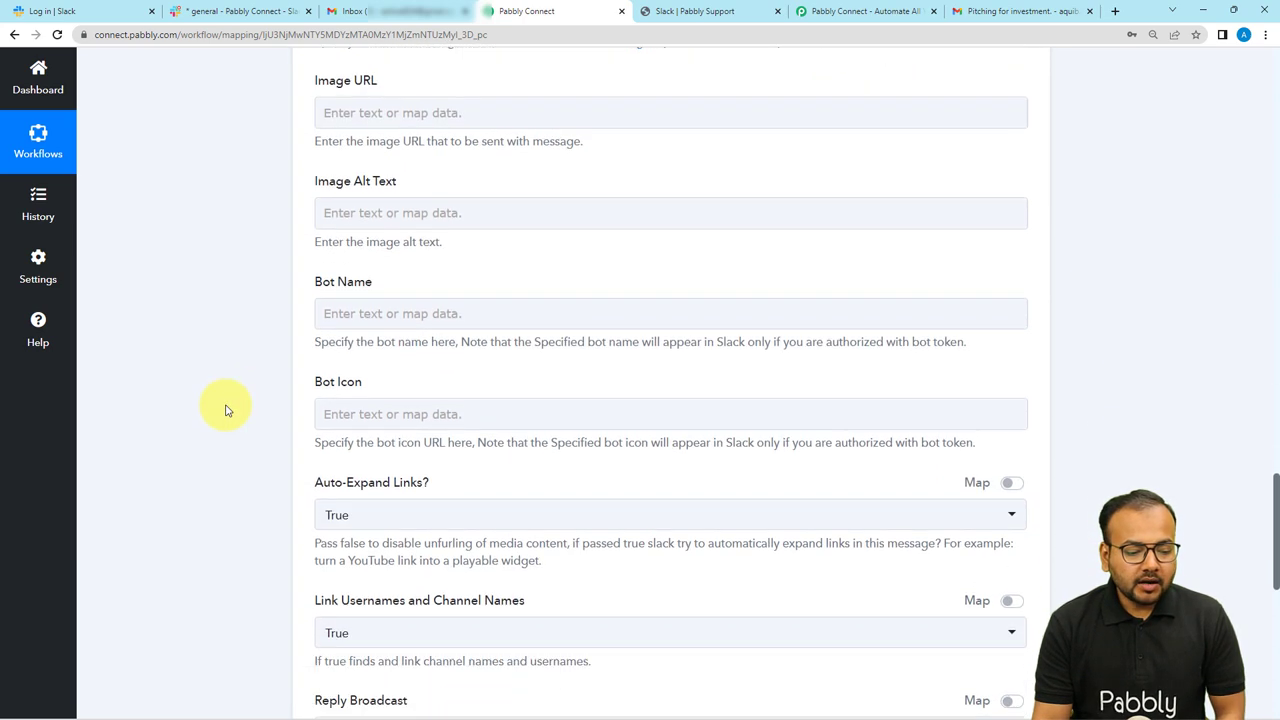
pyautogui.scroll(-1, 227, 410)
pyautogui.scroll(2, 229, 409)
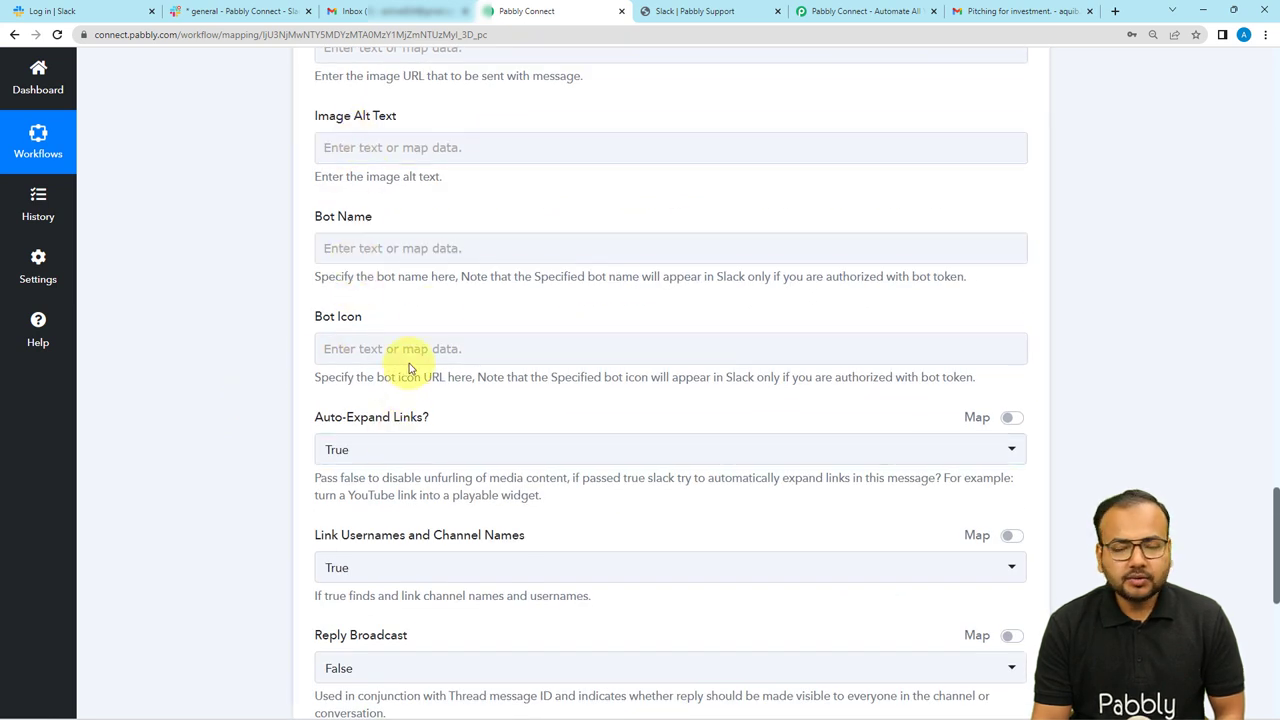
pyautogui.click(486, 356)
pyautogui.scroll(-4, 489, 366)
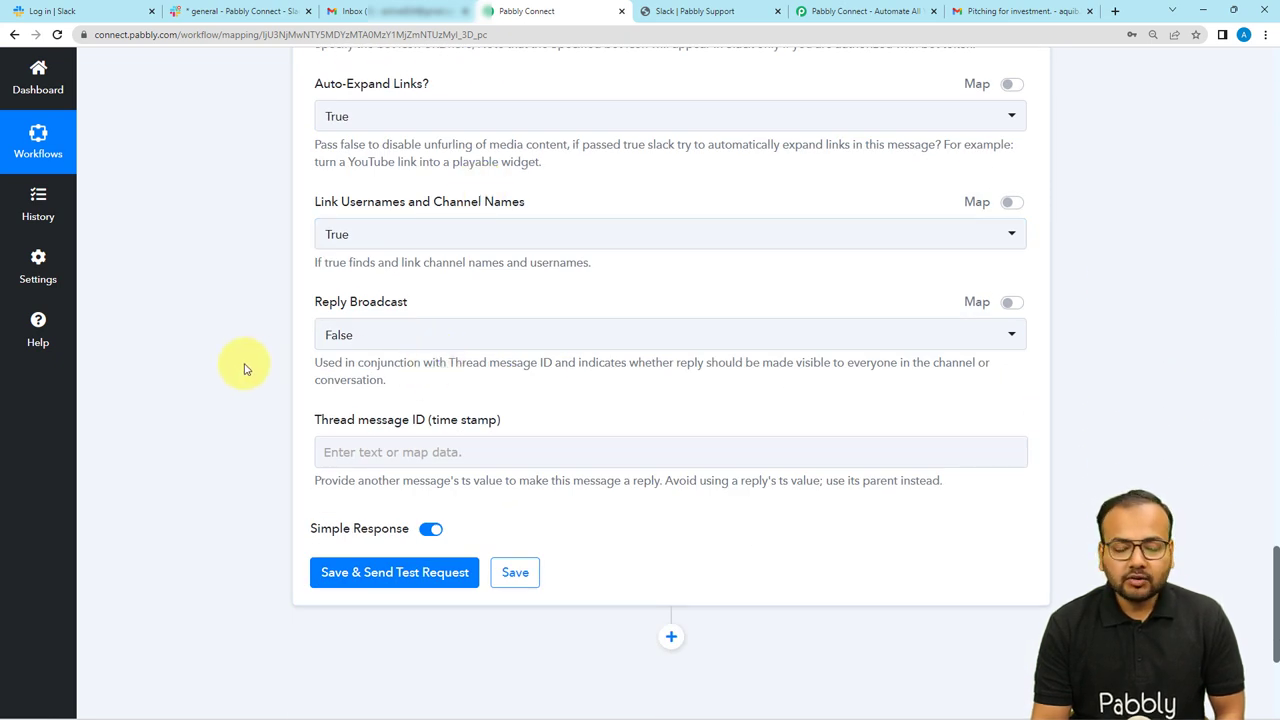
pyautogui.scroll(-2, 244, 369)
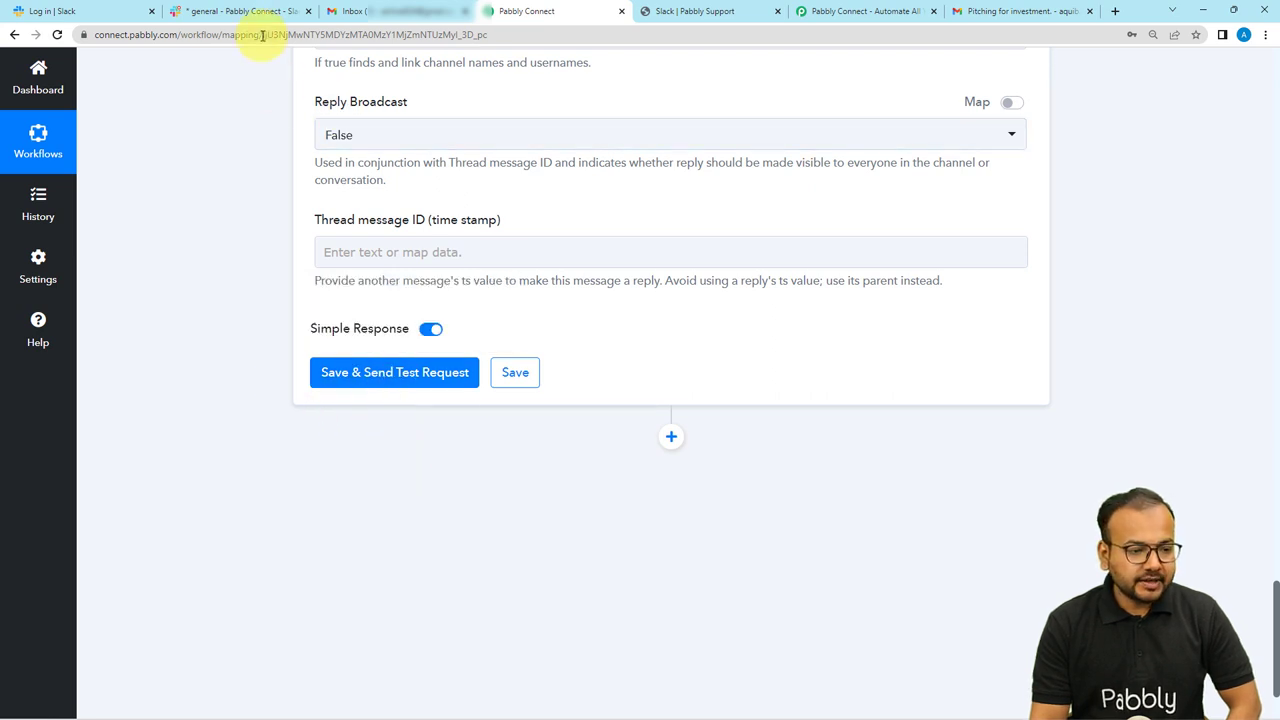
# - Save and test the Slack step, then view the test post in Slack #general
pyautogui.click(245, 11)
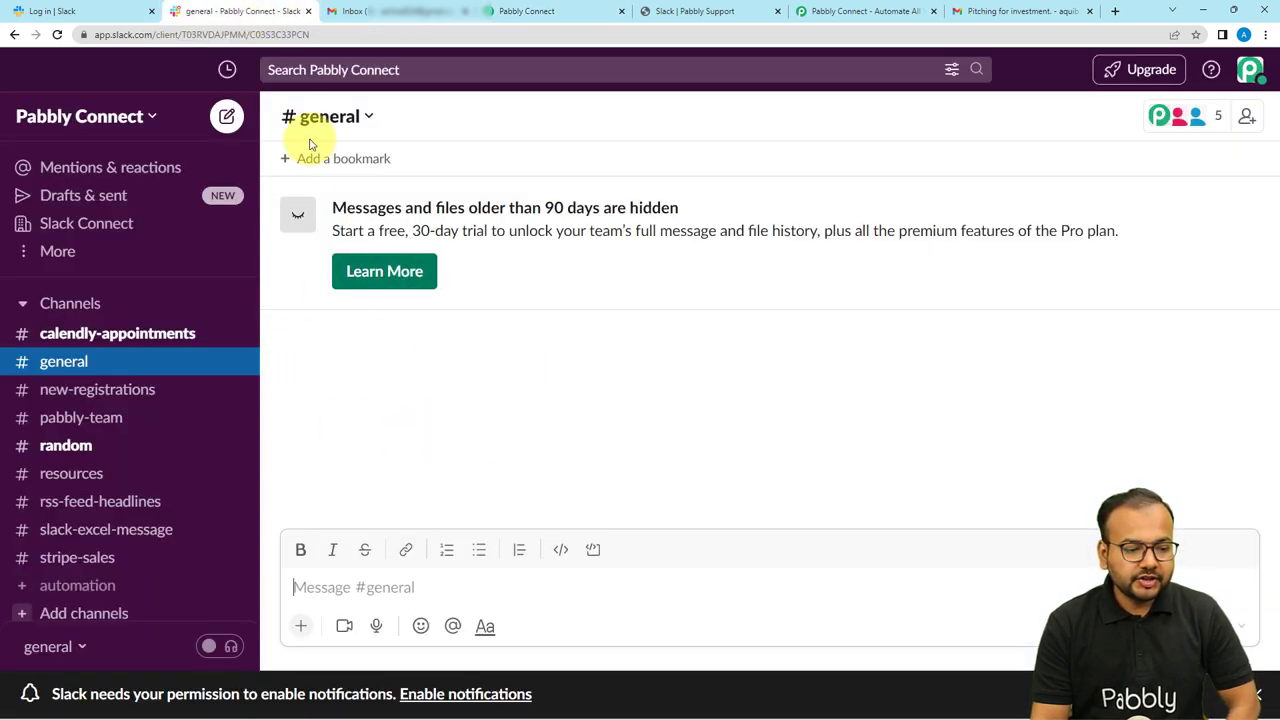
pyautogui.click(527, 11)
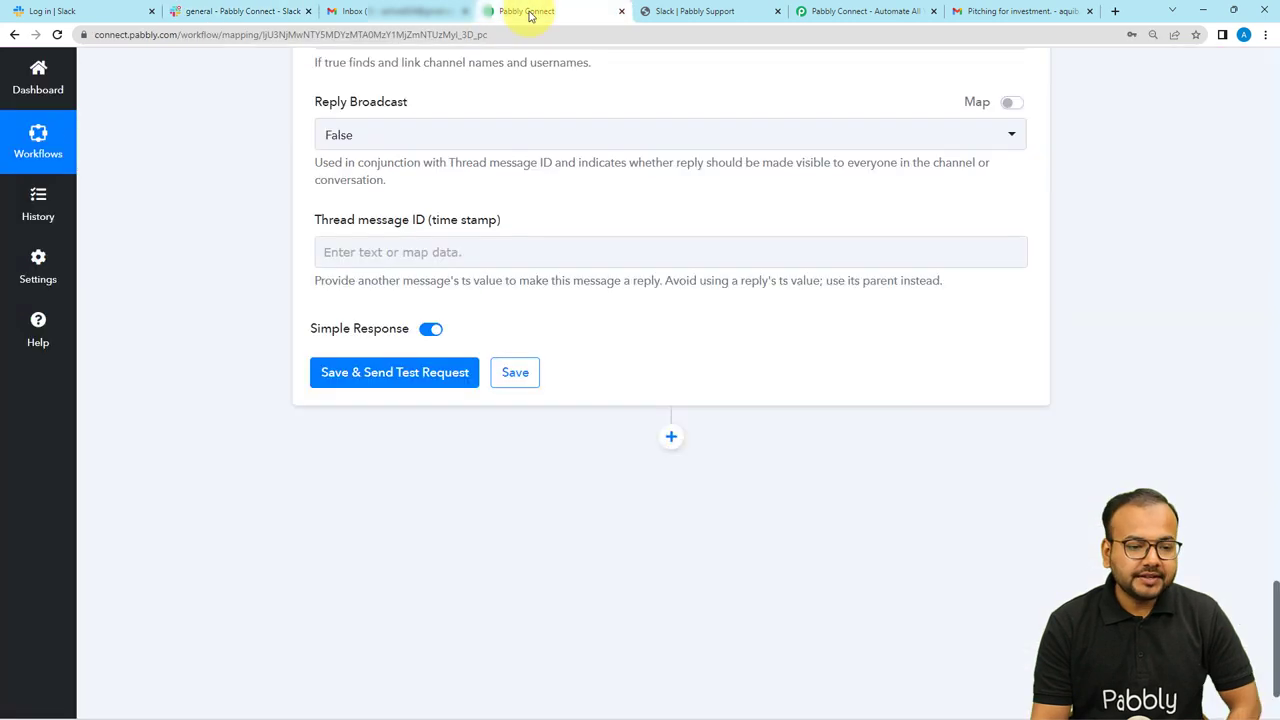
pyautogui.click(347, 374)
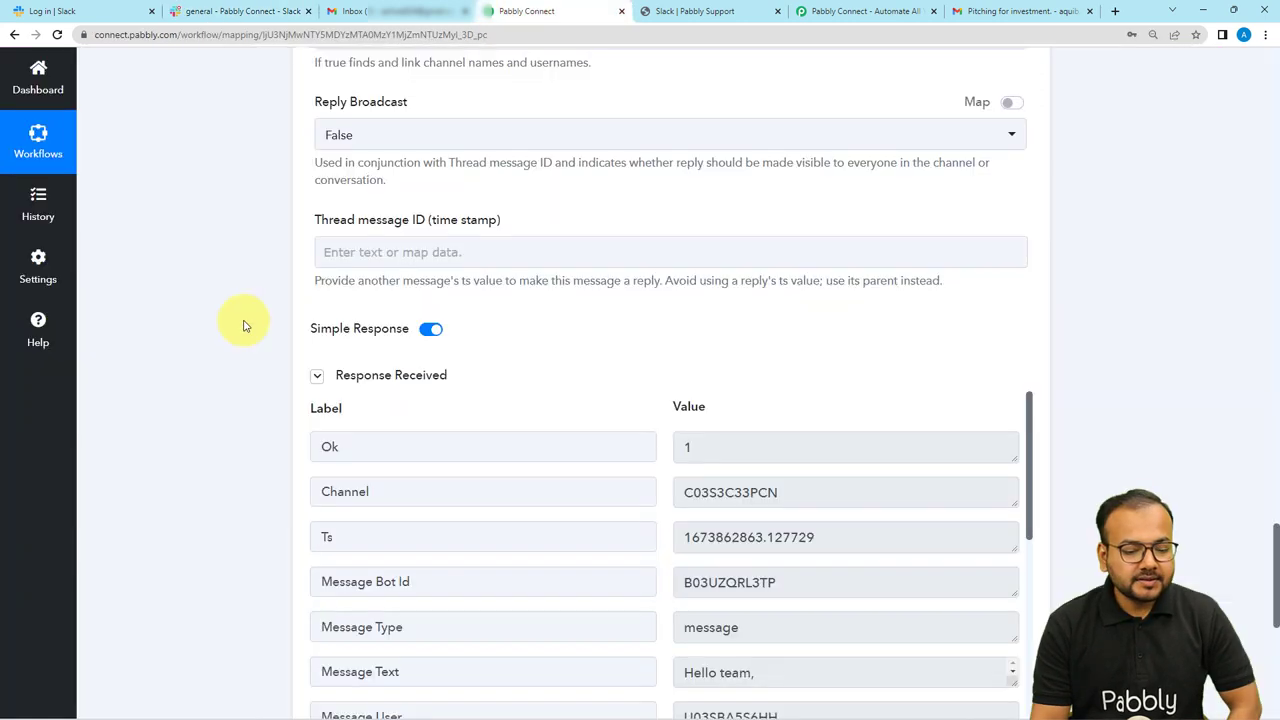
pyautogui.scroll(-2, 243, 325)
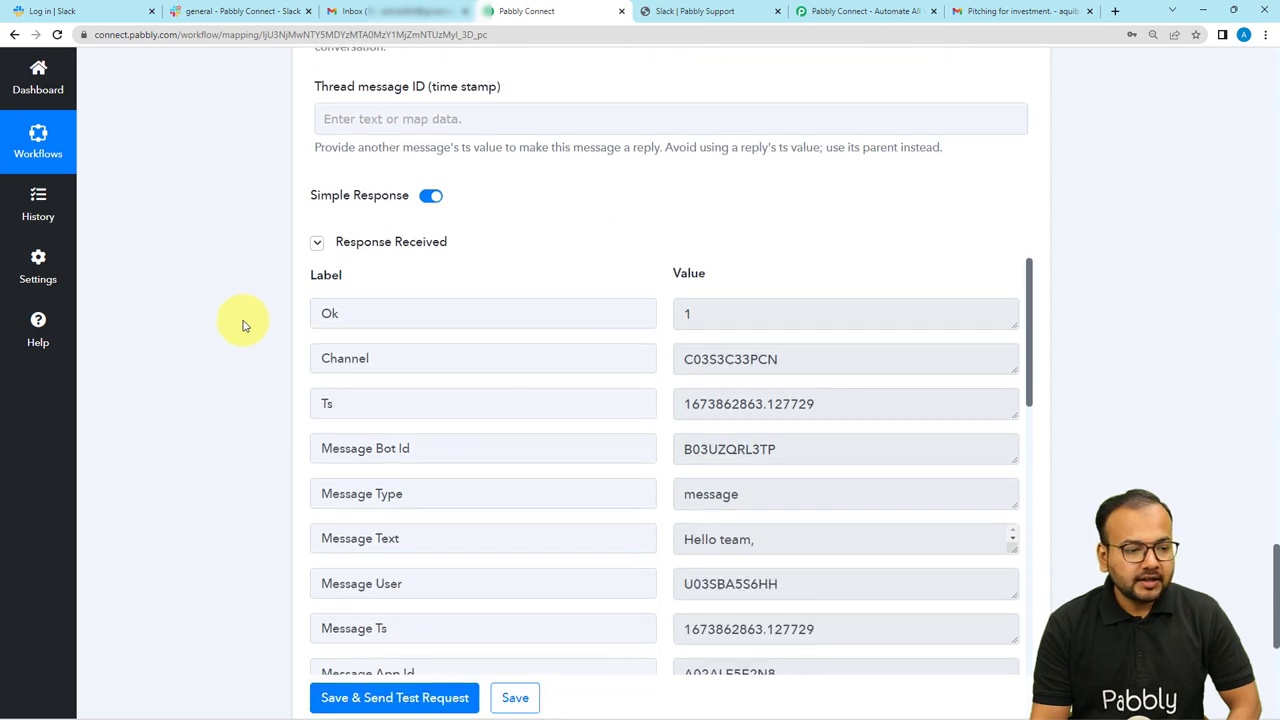
pyautogui.click(223, 12)
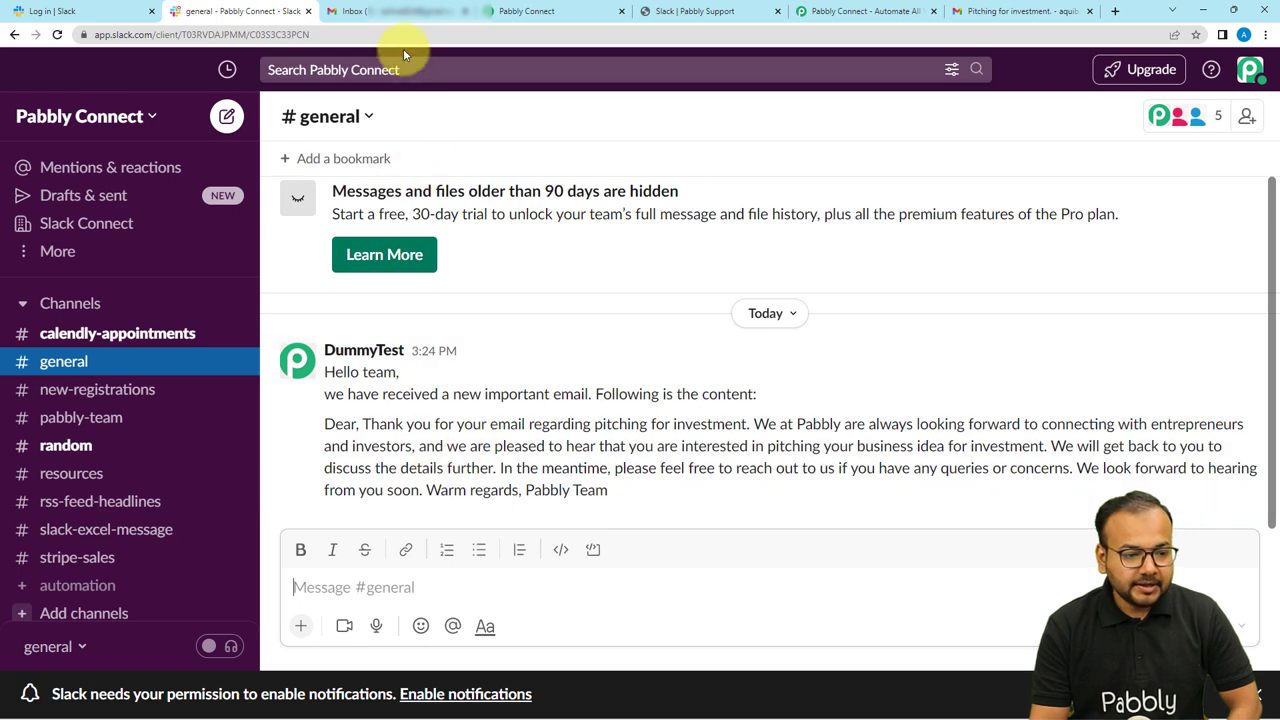
# - Compare the Important email in Gmail with the #general post, then return to Pabbly Connect
pyautogui.click(398, 11)
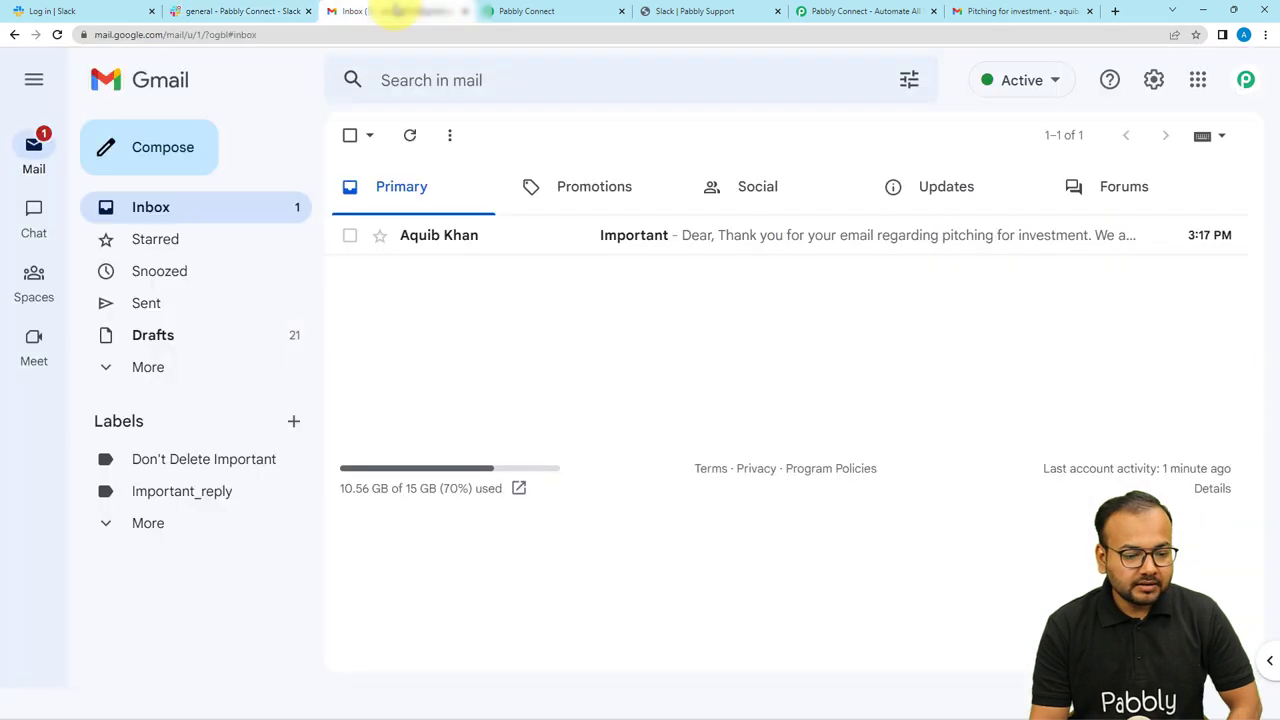
pyautogui.click(495, 238)
pyautogui.click(230, 10)
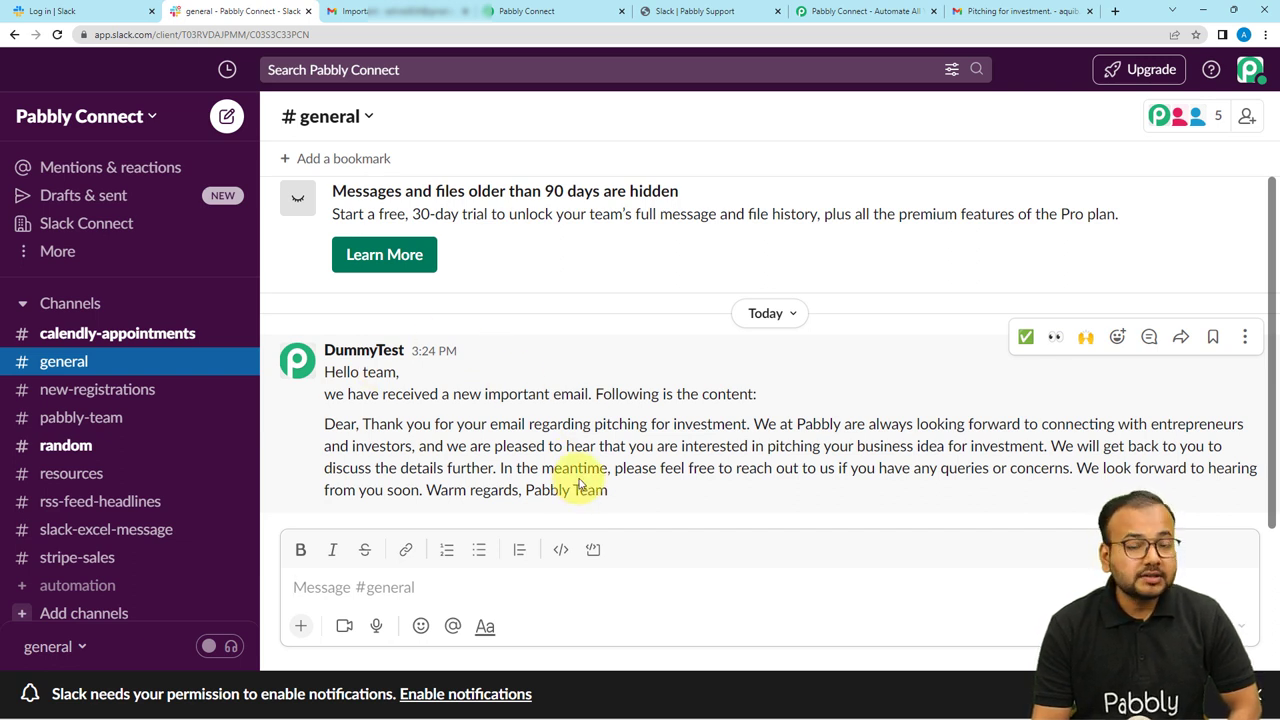
pyautogui.click(573, 11)
# - Collapse the Slack: Send Channel Message step and then the Filter by Pabbly step
pyautogui.scroll(2, 1163, 365)
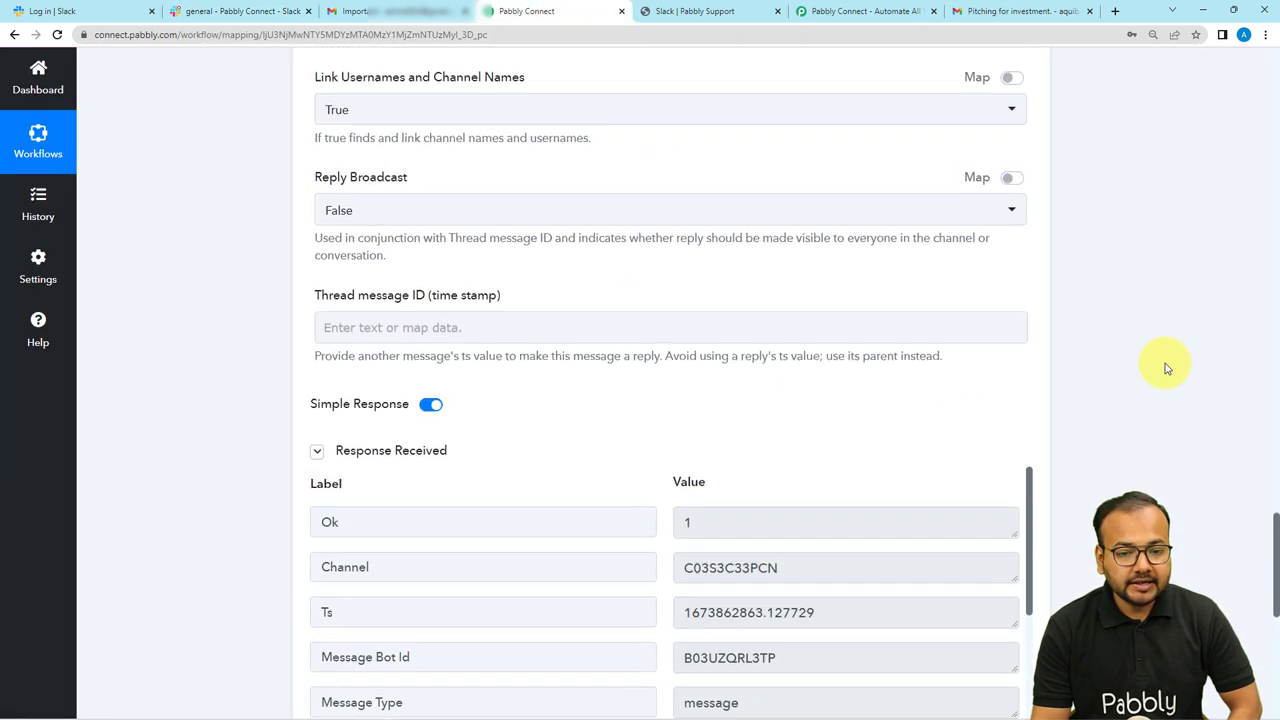
pyautogui.scroll(7, 1165, 368)
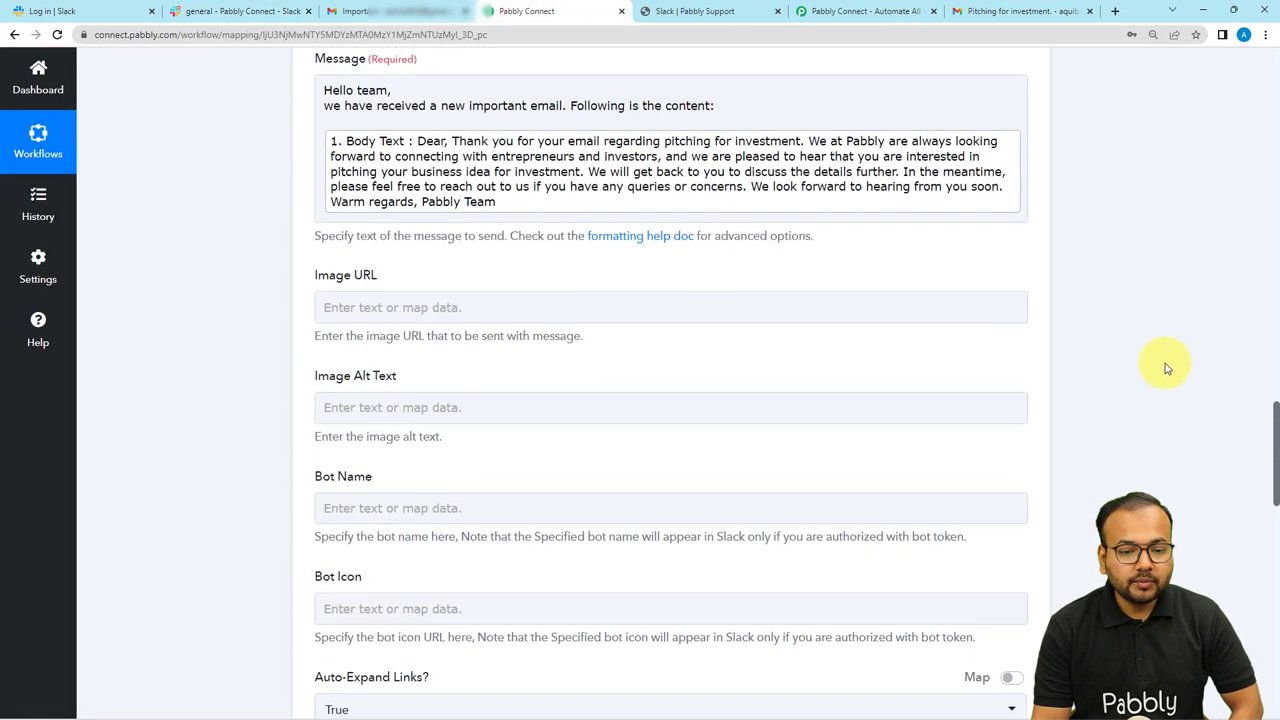
pyautogui.scroll(3, 1165, 368)
pyautogui.scroll(4, 1165, 368)
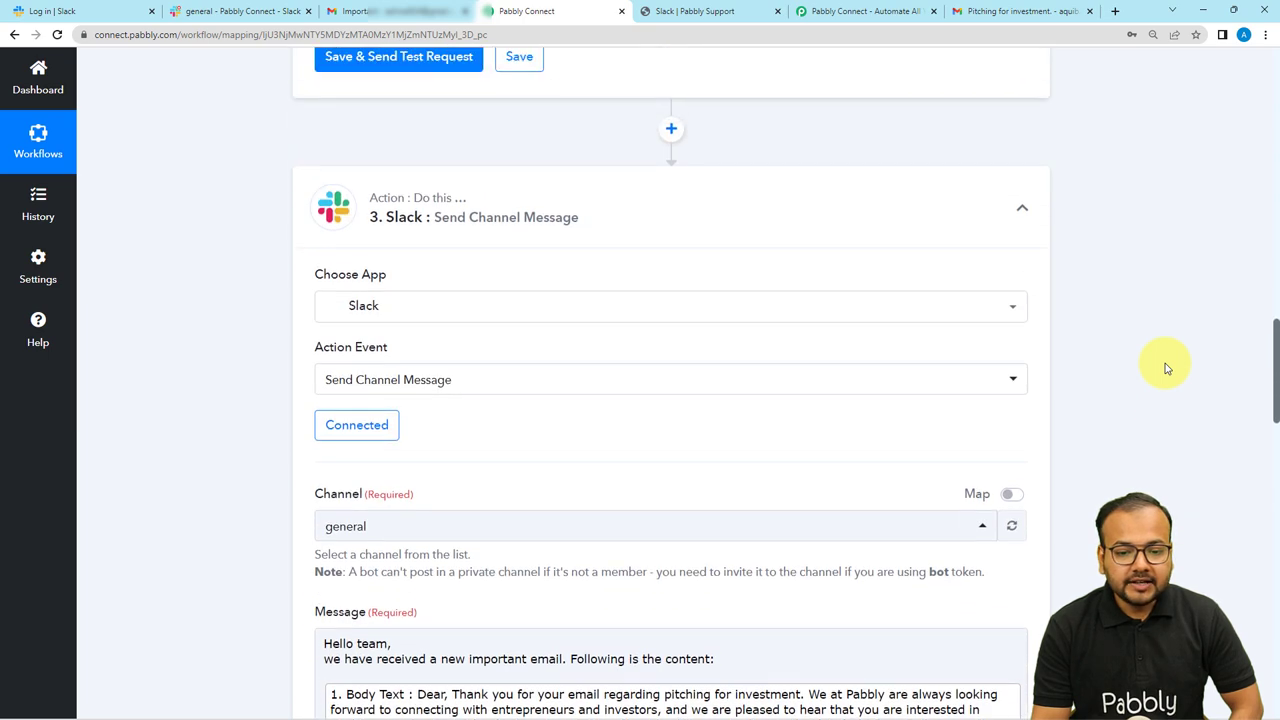
pyautogui.click(1024, 261)
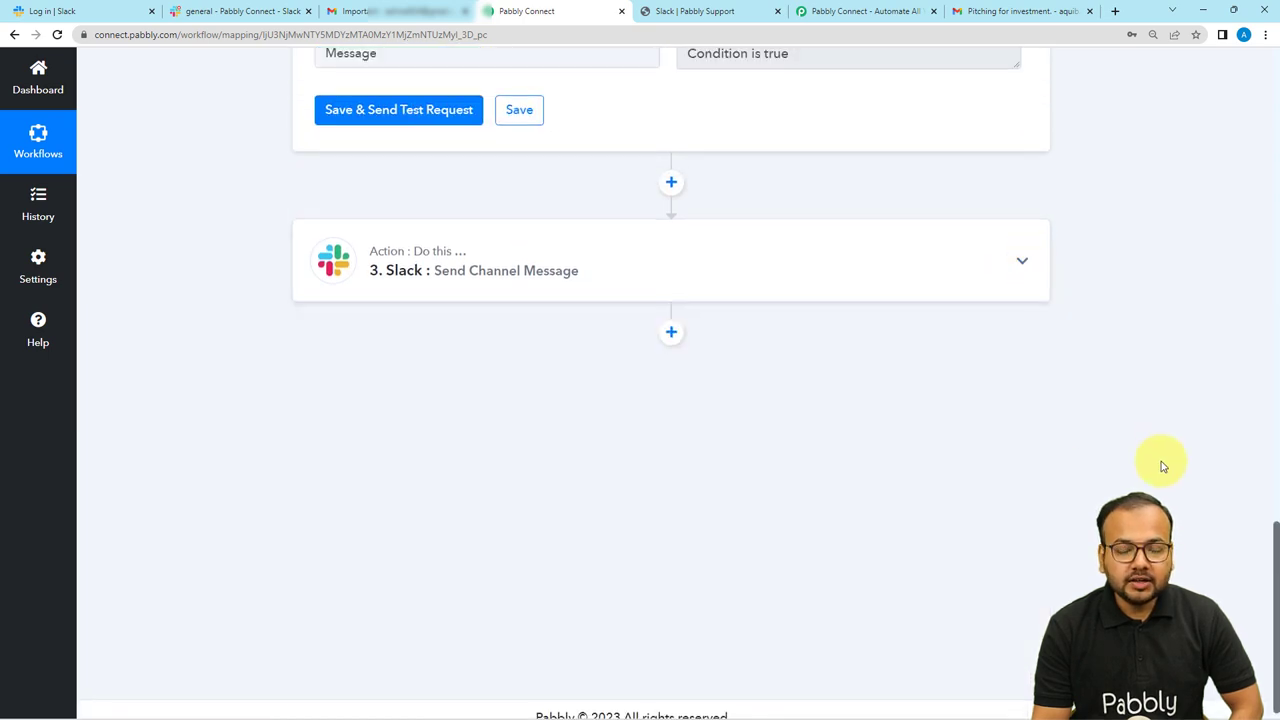
pyautogui.scroll(5, 1118, 446)
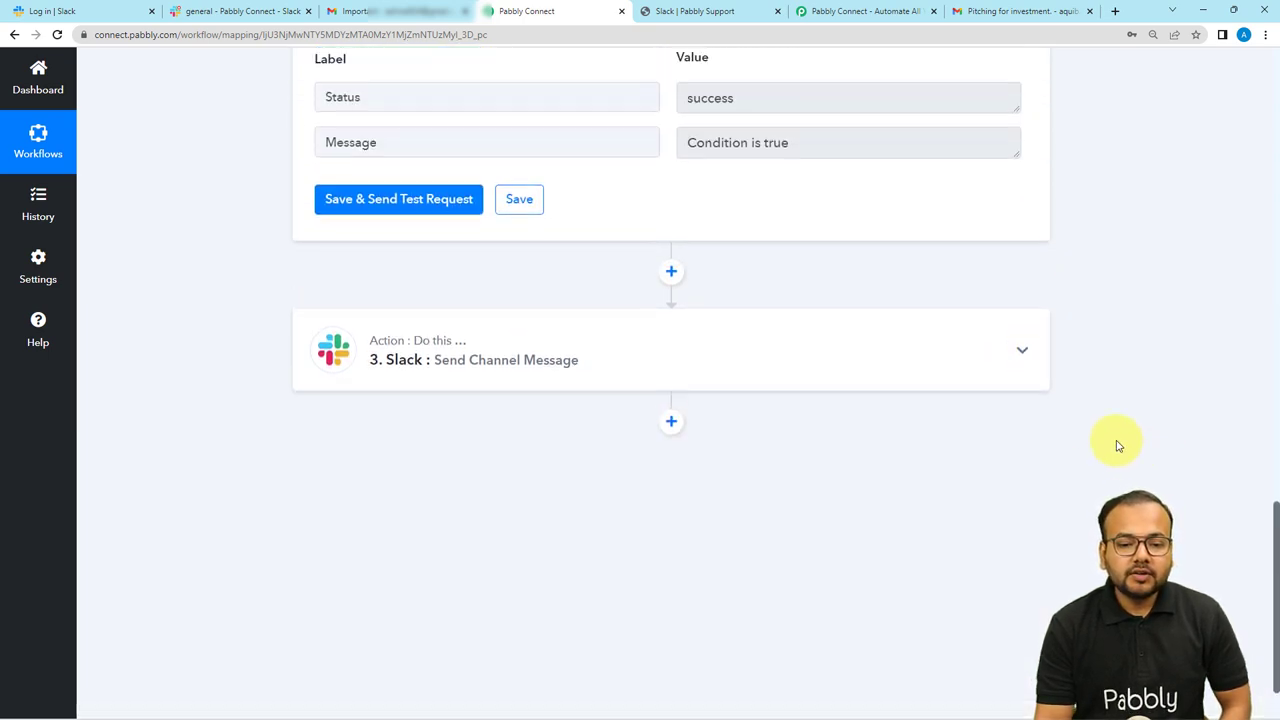
pyautogui.scroll(2, 1118, 446)
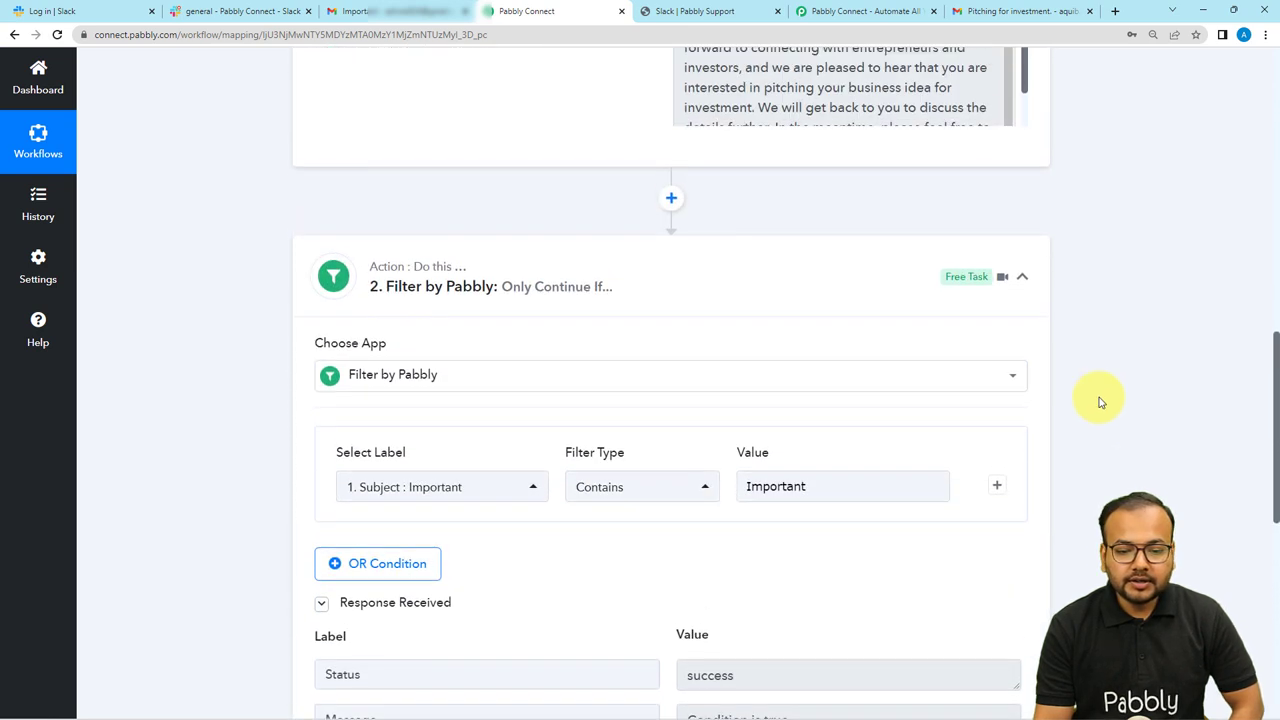
pyautogui.click(1025, 280)
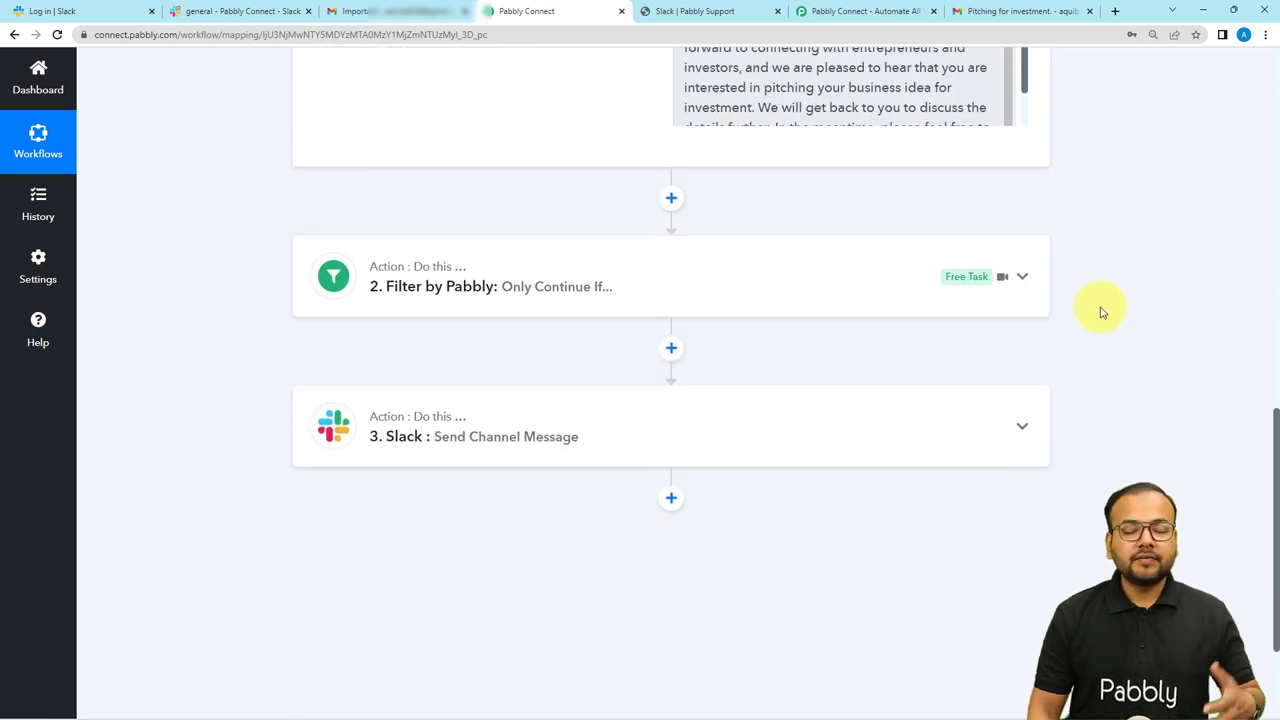